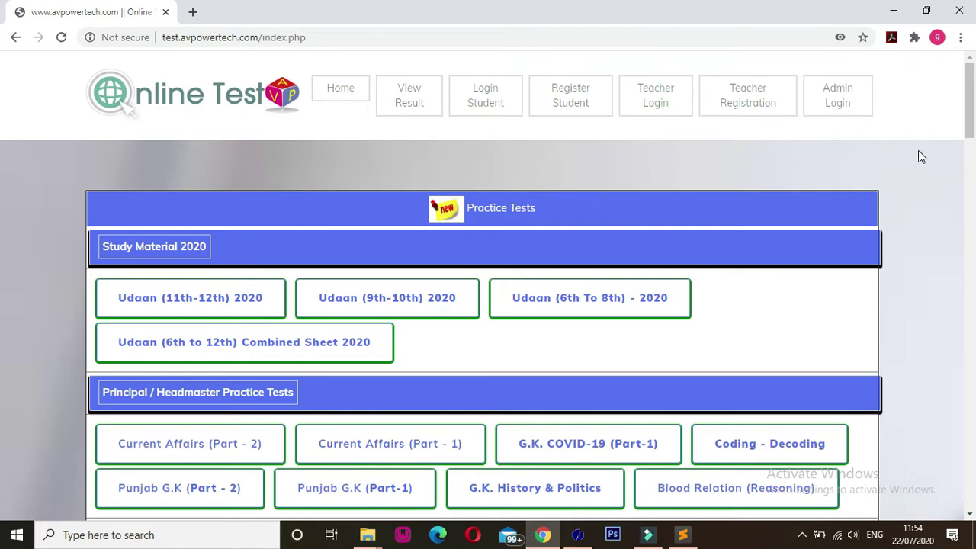
- Un-maximize the Chrome window so the Test99 home page switches to its mobile layout
{"action": "left_click", "coordinate": [927, 13]}
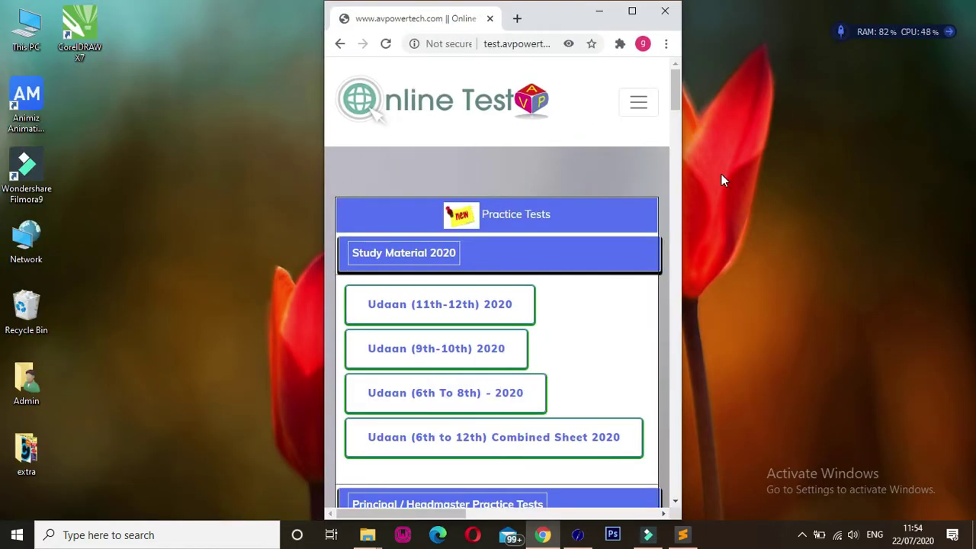
{"action": "mouse_move", "coordinate": [674, 90]}
{"action": "left_mouse_down"}
{"action": "mouse_move", "coordinate": [662, 231]}
{"action": "mouse_move", "coordinate": [660, 90]}
{"action": "left_mouse_up"}
- Open Teacher Registration from the menu and scroll through the Registration For Test Maker form
{"action": "left_click", "coordinate": [637, 106]}
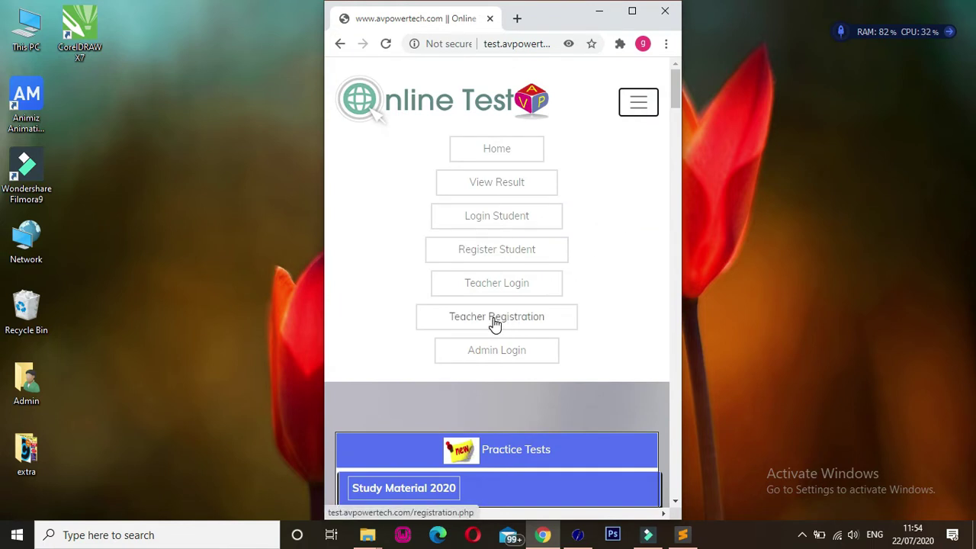
{"action": "left_click", "coordinate": [494, 324]}
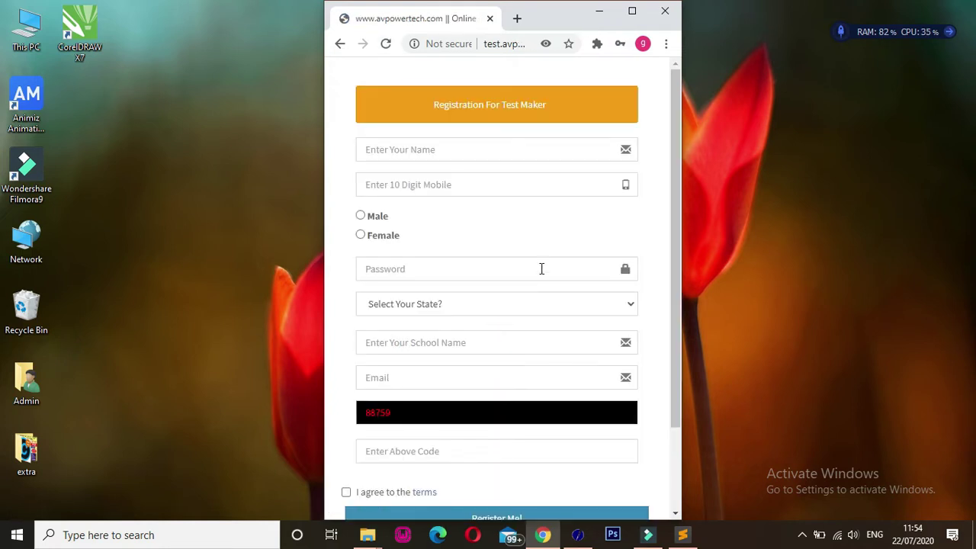
{"action": "left_click", "coordinate": [678, 226]}
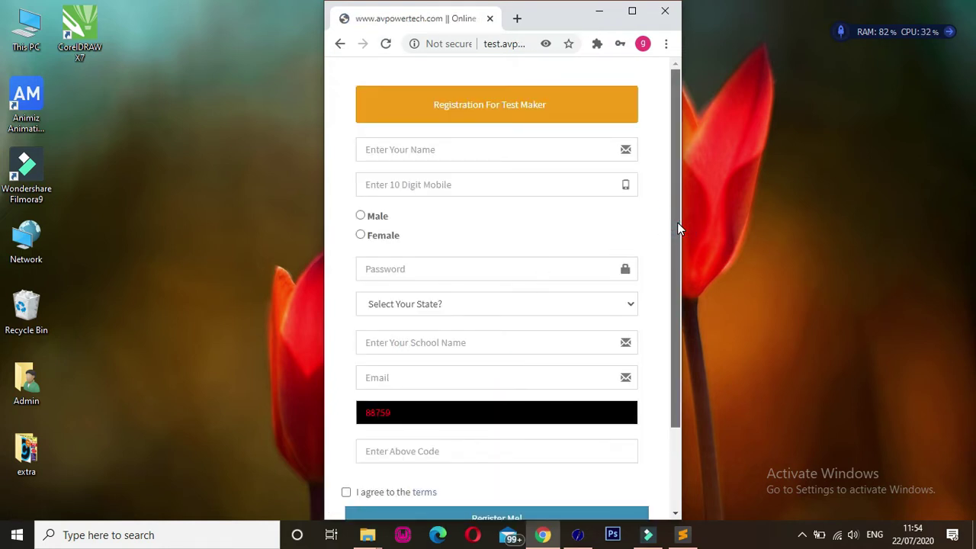
{"action": "left_click_drag", "start_coordinate": [678, 222], "coordinate": [677, 185]}
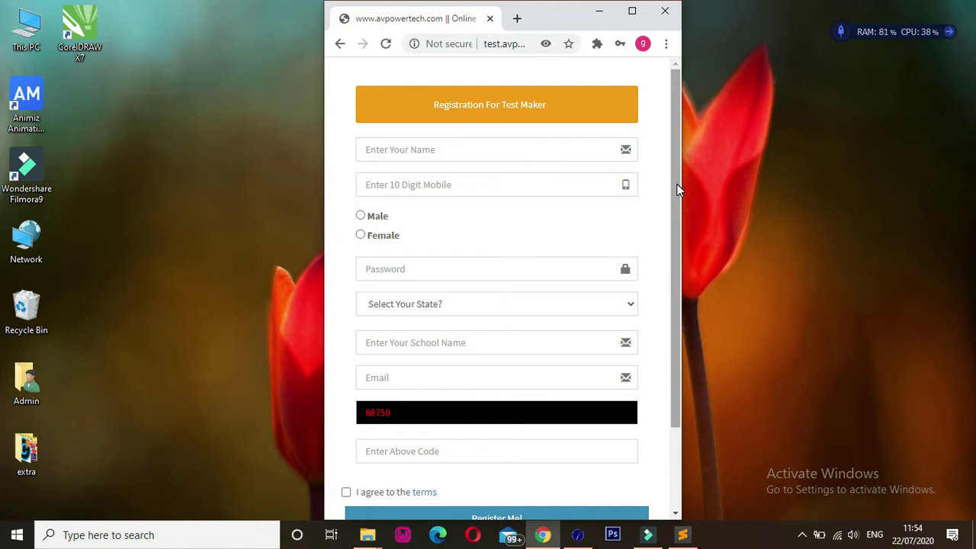
{"action": "mouse_move", "coordinate": [676, 189]}
{"action": "left_mouse_down"}
{"action": "mouse_move", "coordinate": [677, 220]}
{"action": "mouse_move", "coordinate": [679, 198]}
{"action": "left_mouse_up"}
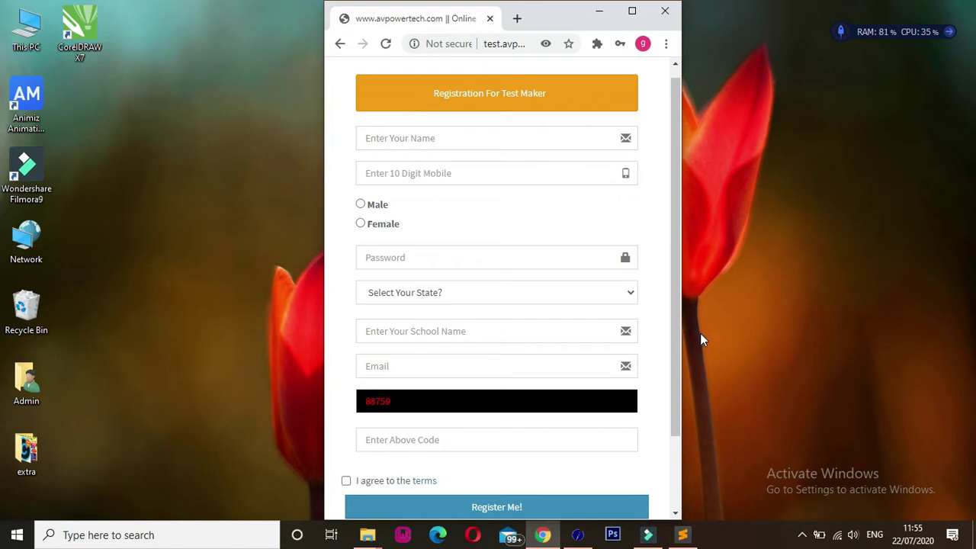
{"action": "left_click", "coordinate": [675, 321]}
{"action": "left_click_drag", "start_coordinate": [675, 322], "coordinate": [672, 364]}
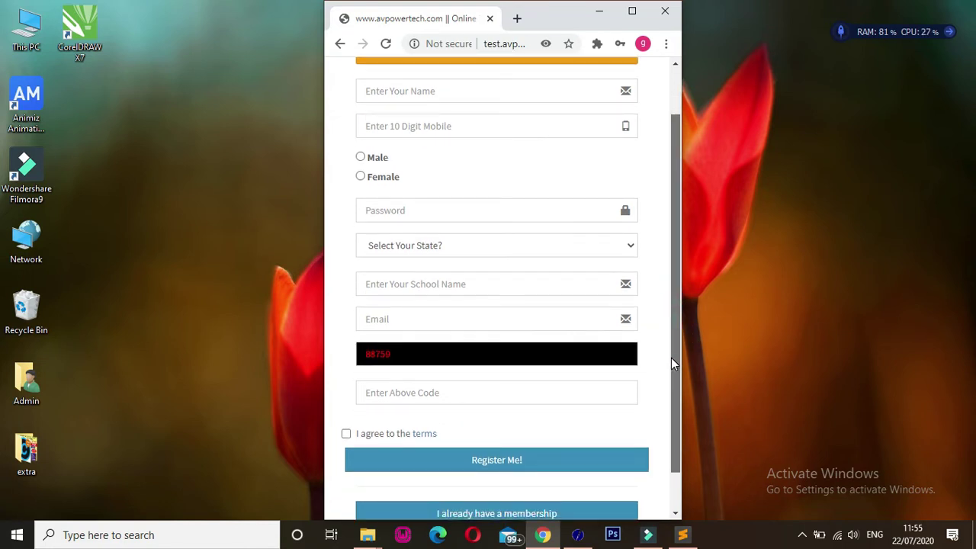
{"action": "left_click_drag", "start_coordinate": [671, 357], "coordinate": [680, 246]}
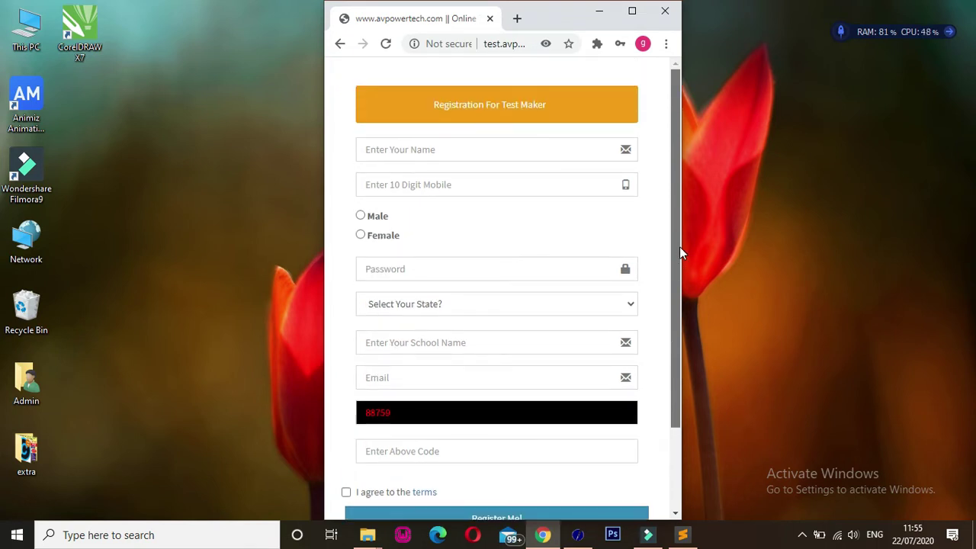
{"action": "left_click_drag", "start_coordinate": [670, 307], "coordinate": [684, 403]}
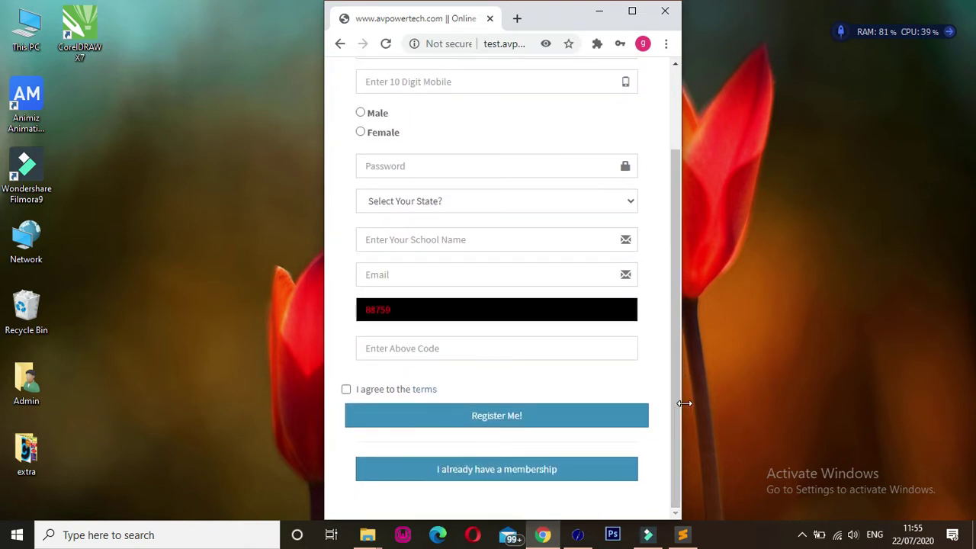
- Switch to the member login and sign in with the saved teacher credentials
{"action": "left_click", "coordinate": [502, 474]}
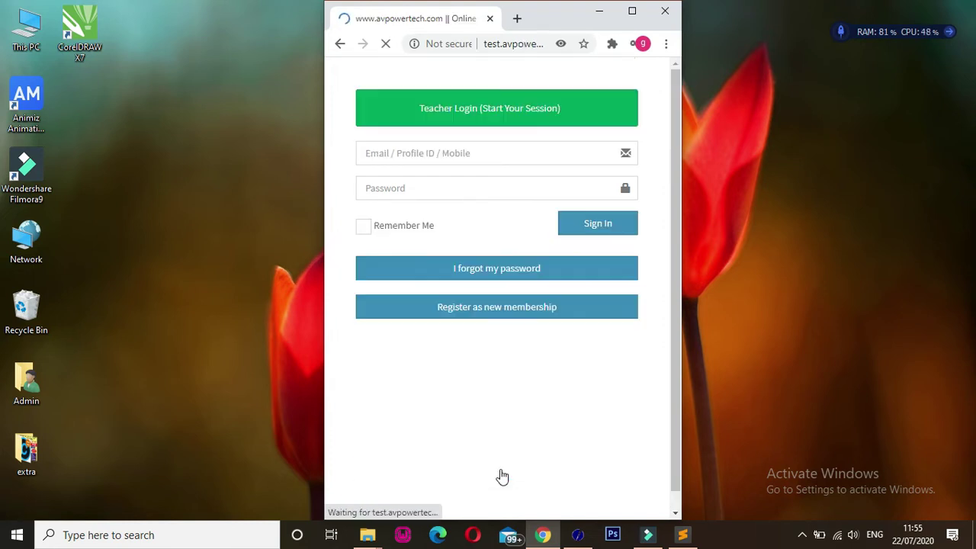
{"action": "left_click", "coordinate": [448, 151]}
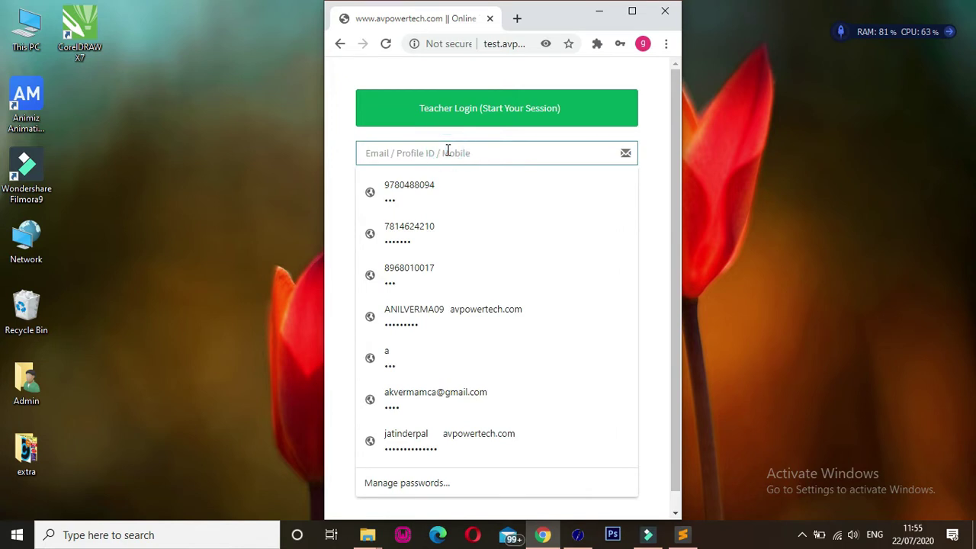
{"action": "type", "text": "978"}
{"action": "left_click", "coordinate": [425, 184]}
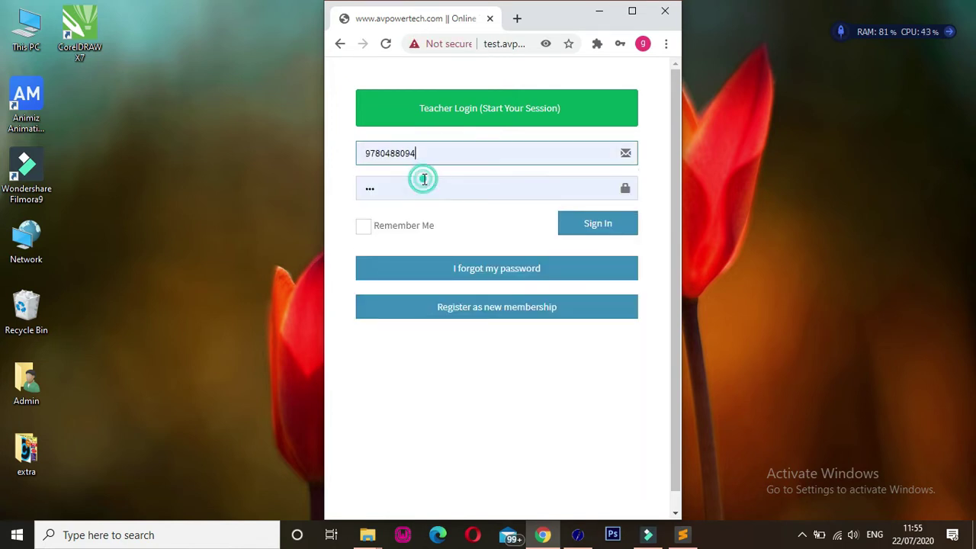
{"action": "left_click", "coordinate": [582, 232]}
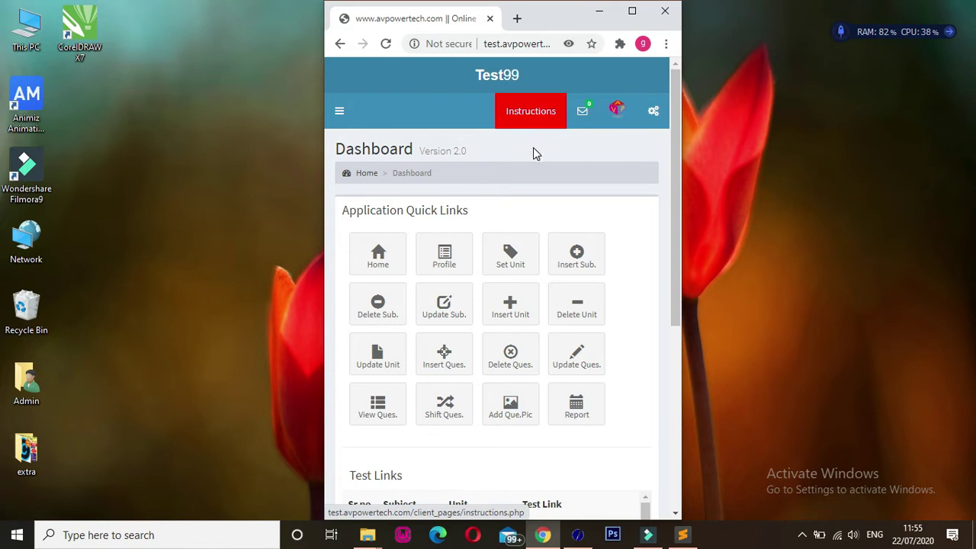
{"action": "left_click", "coordinate": [531, 118]}
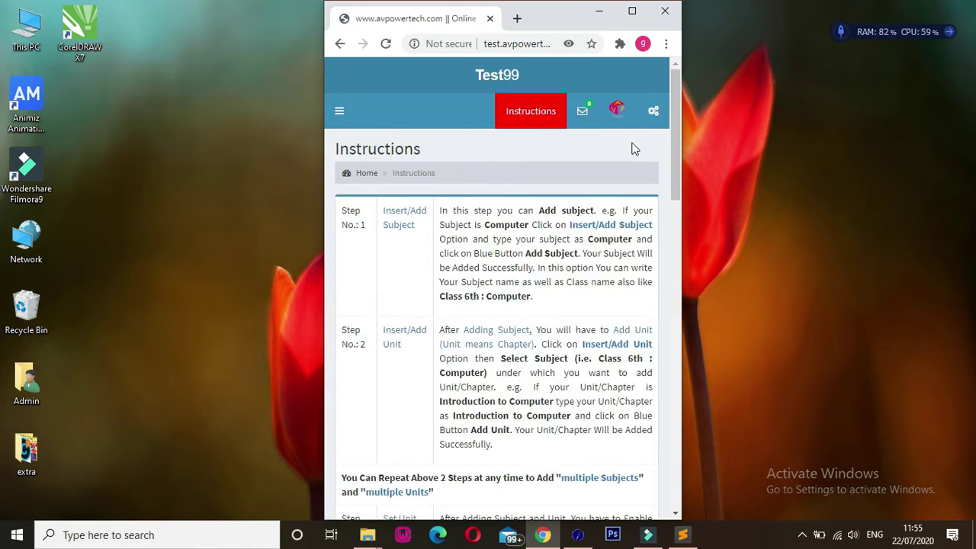
{"action": "left_click", "coordinate": [678, 164]}
{"action": "left_click_drag", "start_coordinate": [676, 162], "coordinate": [683, 191]}
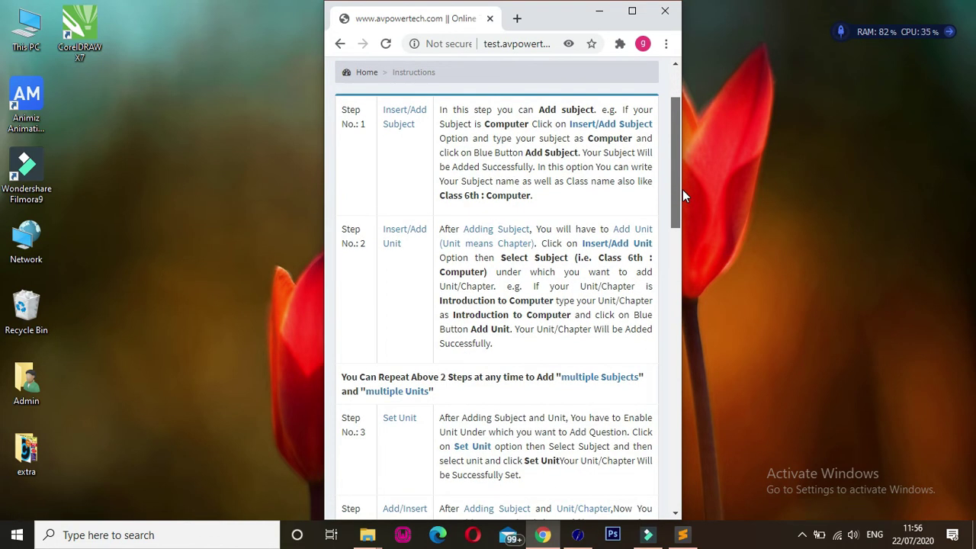
{"action": "left_click_drag", "start_coordinate": [683, 189], "coordinate": [677, 156]}
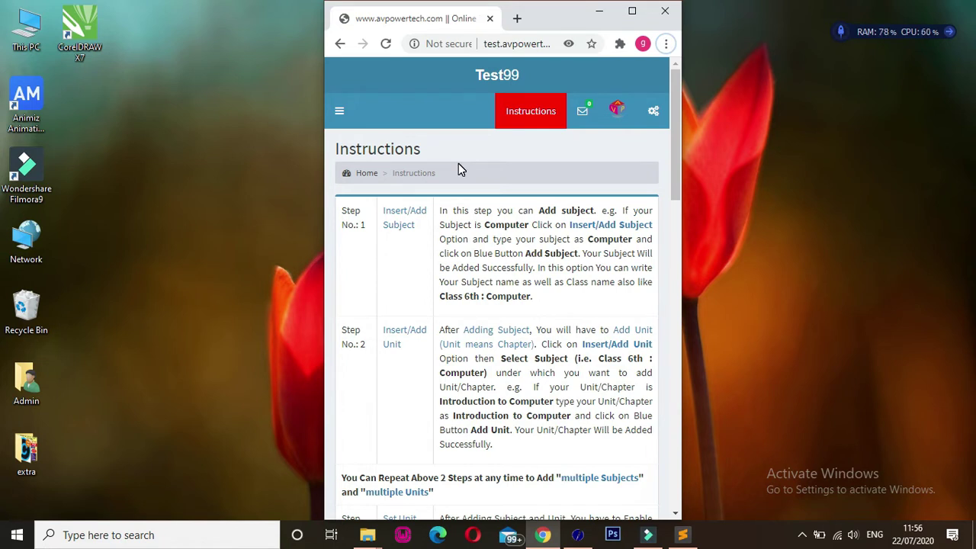
{"action": "left_click", "coordinate": [340, 115]}
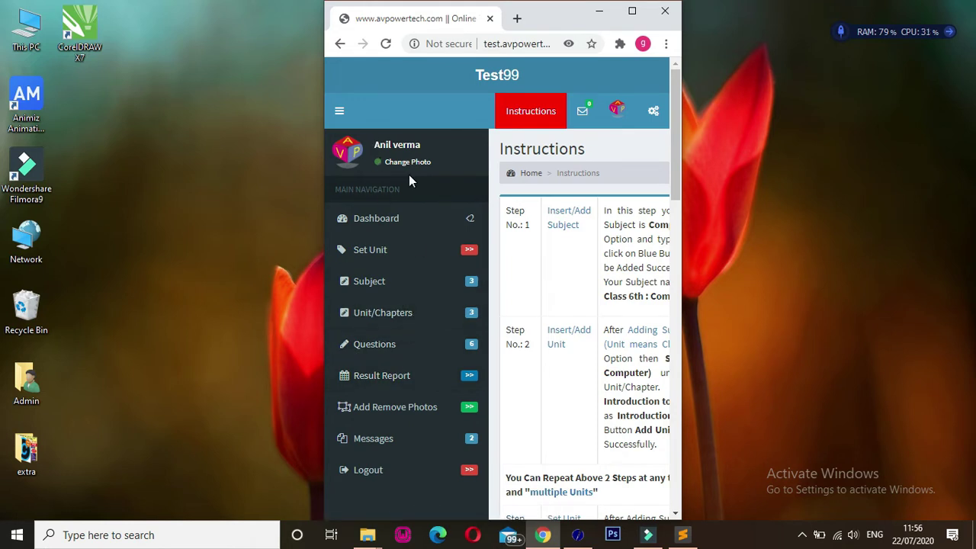
{"action": "left_click", "coordinate": [529, 175]}
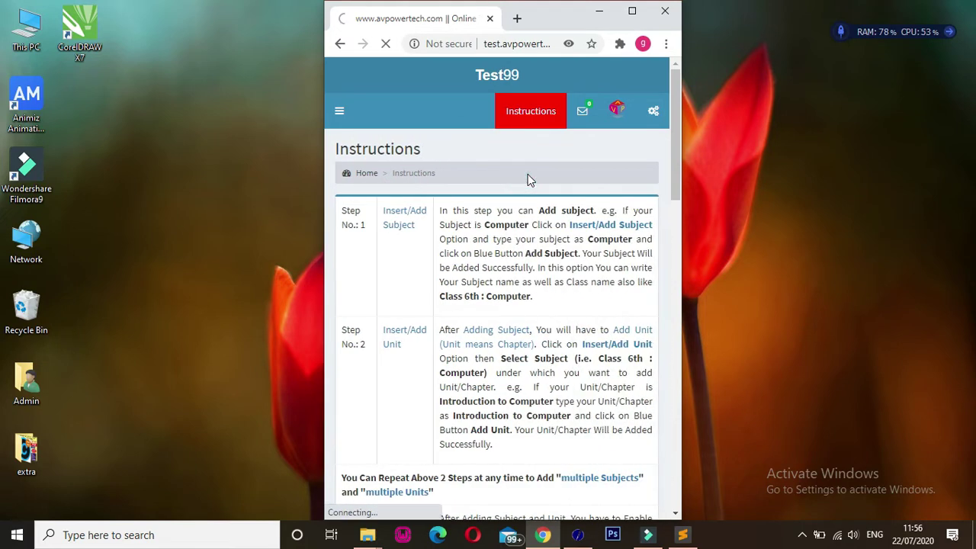
{"action": "mouse_move", "coordinate": [674, 172]}
{"action": "left_mouse_down"}
{"action": "mouse_move", "coordinate": [680, 234]}
{"action": "mouse_move", "coordinate": [678, 176]}
{"action": "left_mouse_up"}
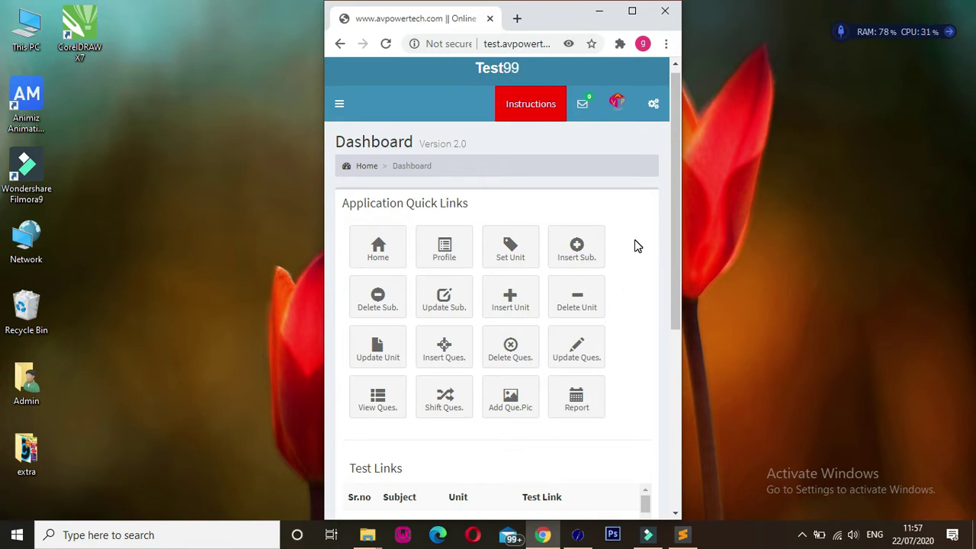
- Create subject 'Class 6th : Computer Science', note 'Subject Added Successfully', then return Home
{"action": "left_click", "coordinate": [580, 251]}
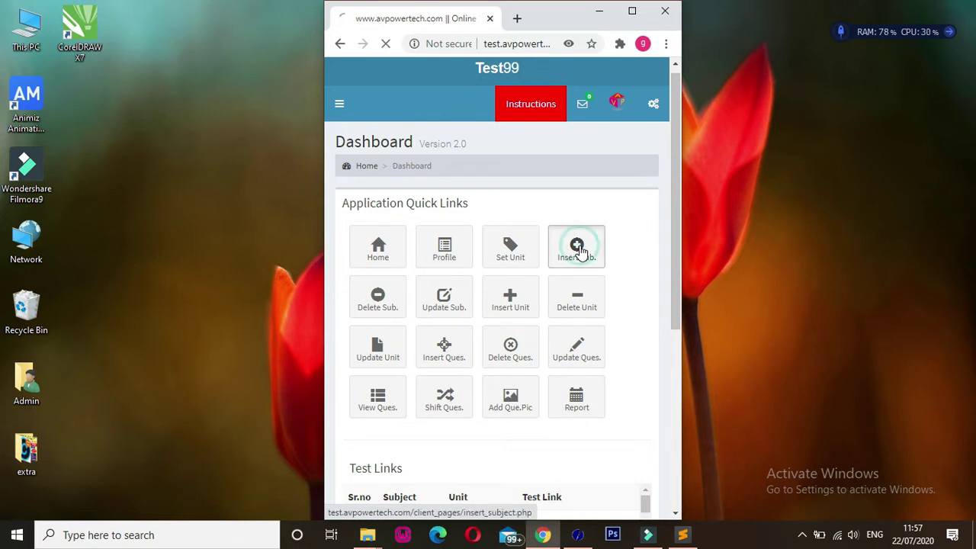
{"action": "left_click", "coordinate": [448, 215]}
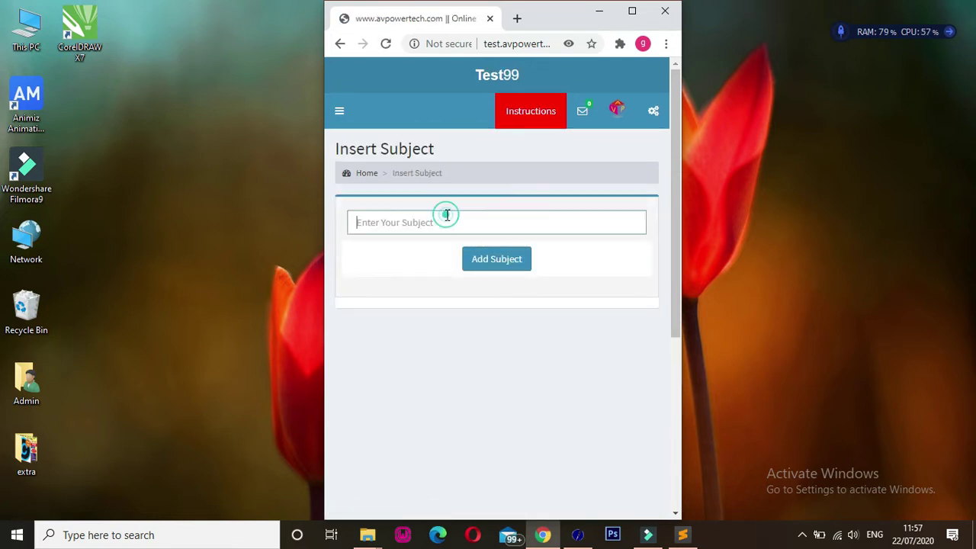
{"action": "type", "text": "c"}
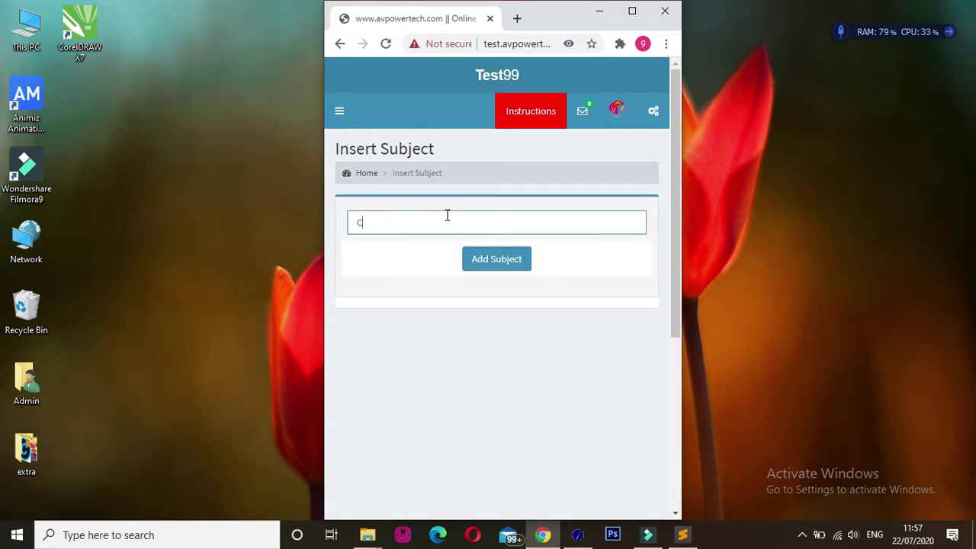
{"action": "type", "text": "puter Science"}
{"action": "key", "text": "Home"}
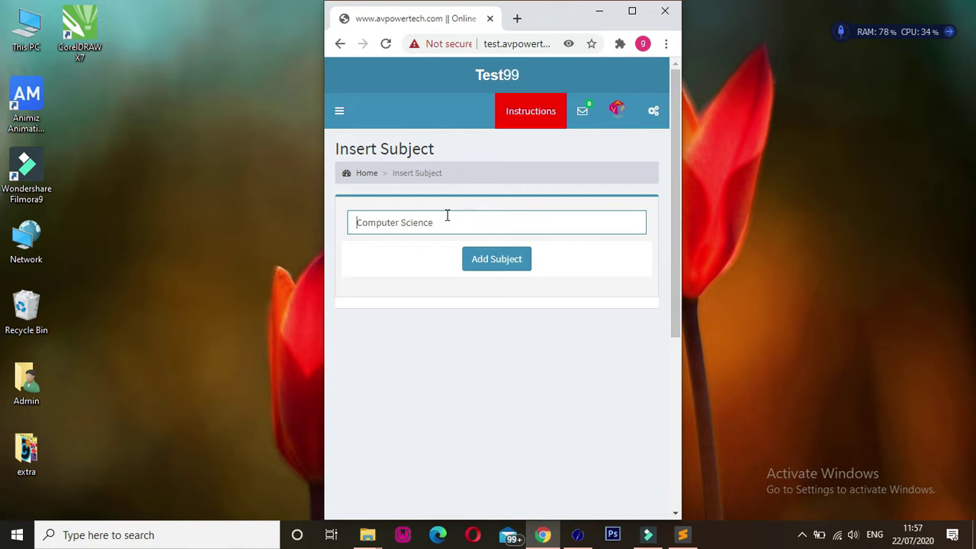
{"action": "type", "text": "Class 6th :"}
{"action": "left_click", "coordinate": [498, 260]}
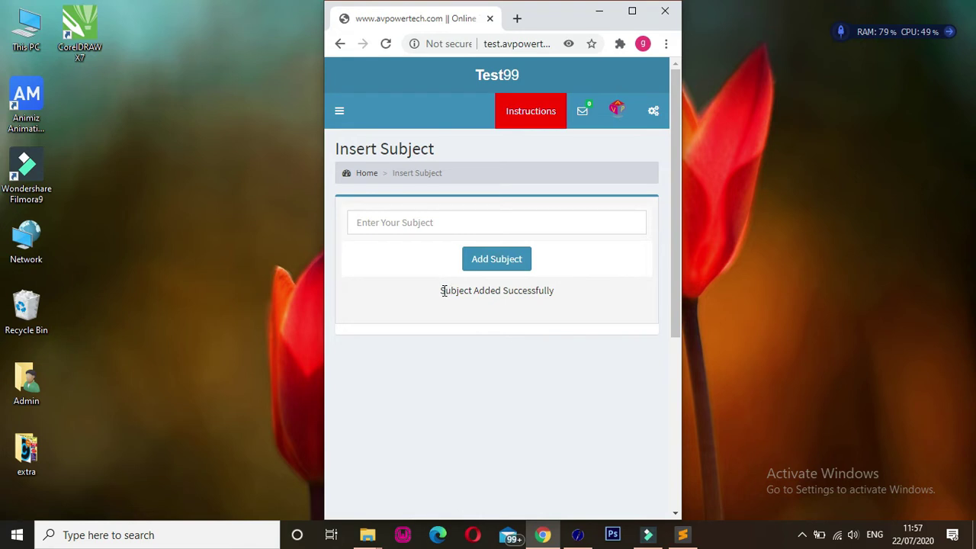
{"action": "left_click_drag", "start_coordinate": [441, 296], "coordinate": [573, 291]}
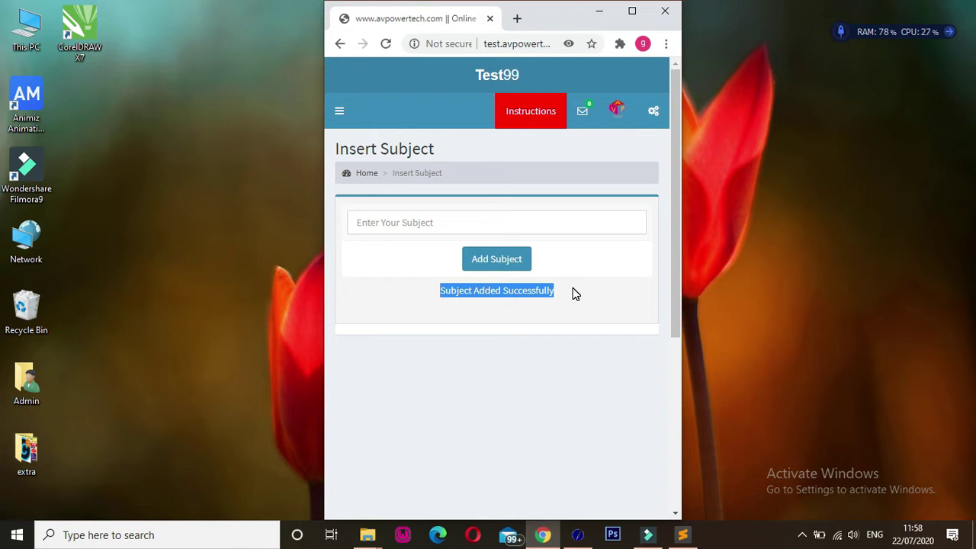
{"action": "left_click", "coordinate": [369, 175]}
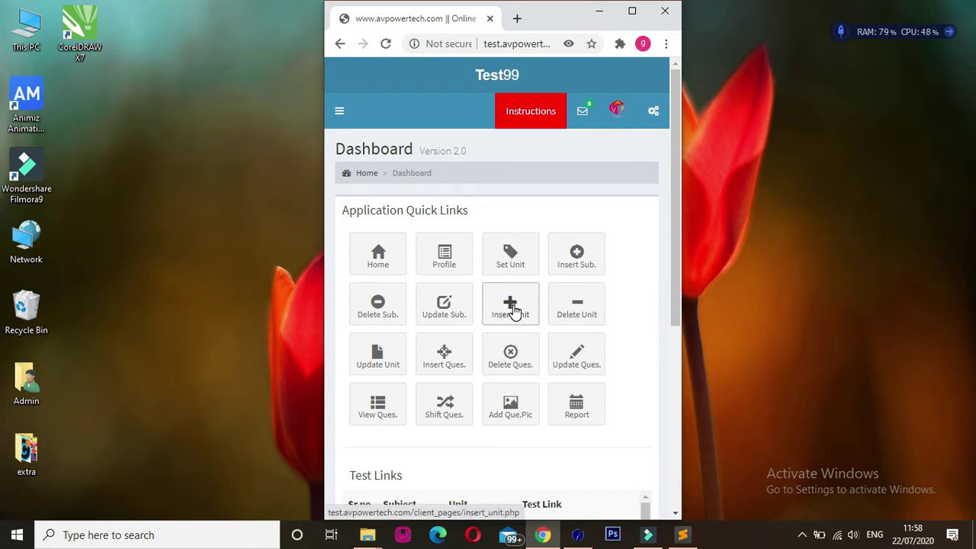
- Add the unit 'Introduction to Computer' to subject Class 6th : Computer Science
{"action": "left_click", "coordinate": [514, 312]}
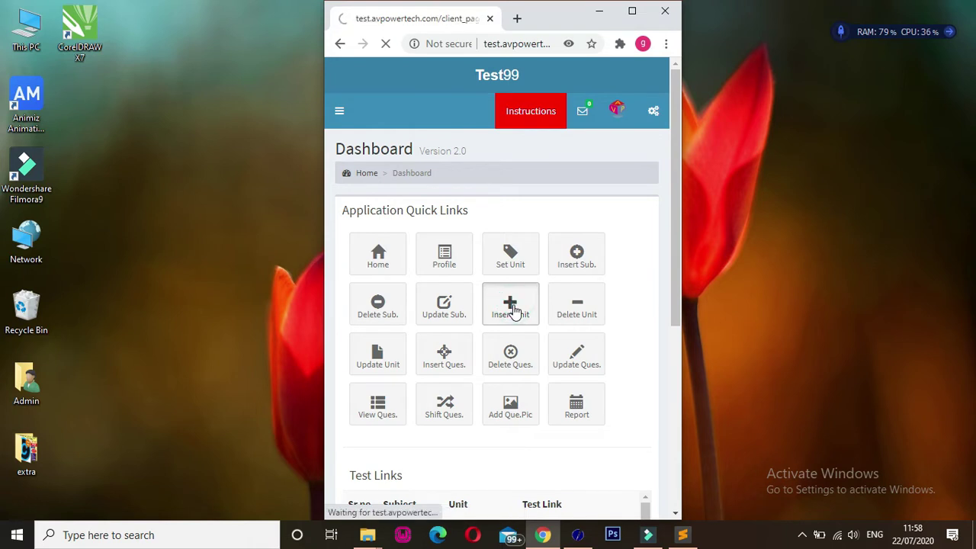
{"action": "left_click", "coordinate": [434, 216]}
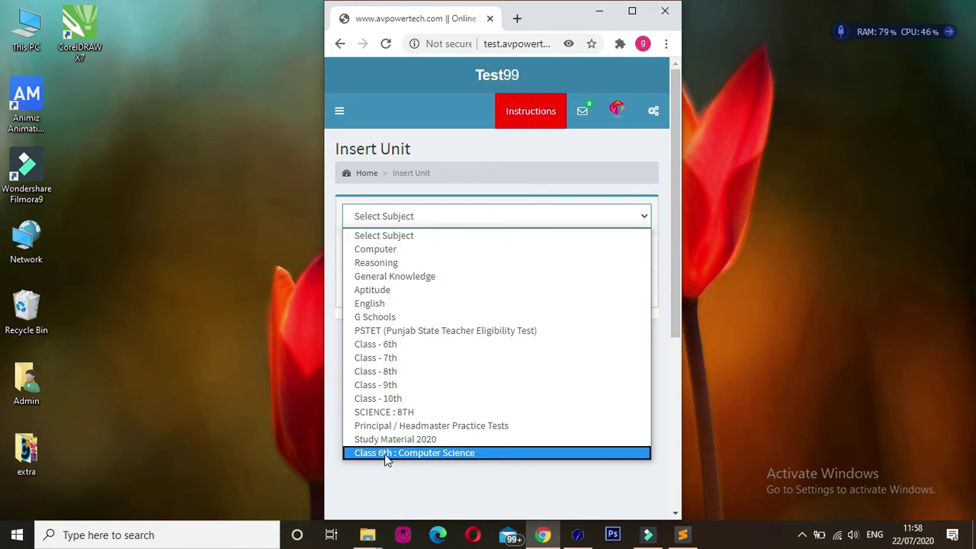
{"action": "left_click", "coordinate": [422, 452]}
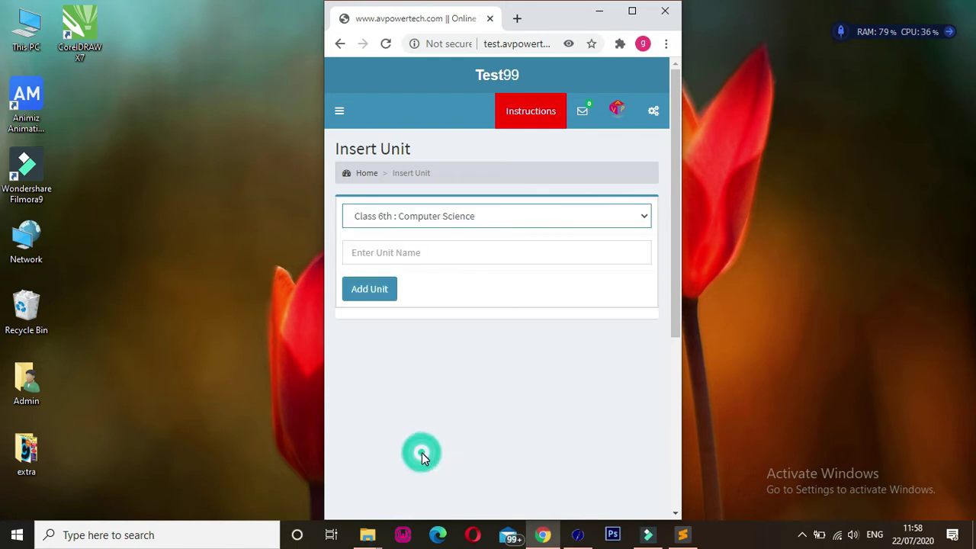
{"action": "left_click", "coordinate": [410, 256]}
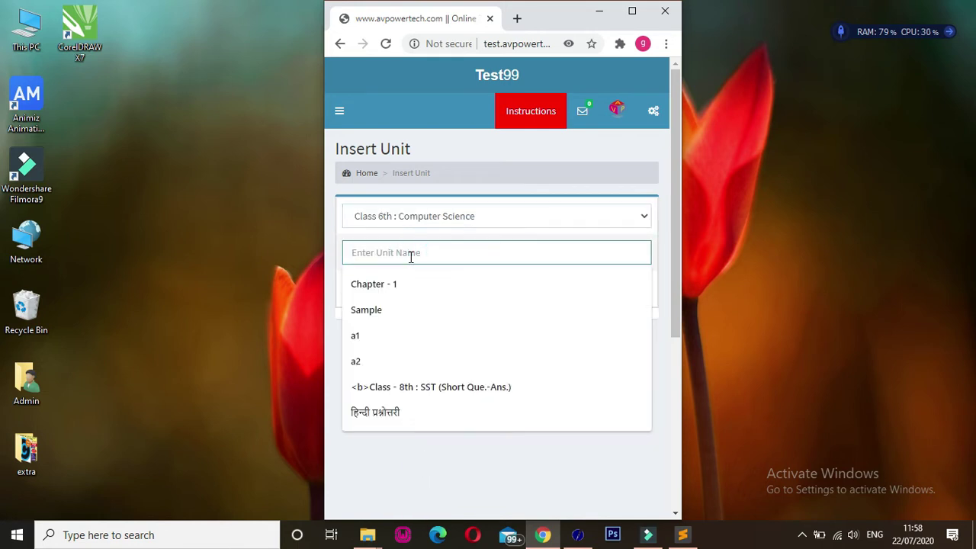
{"action": "type", "text": "I"}
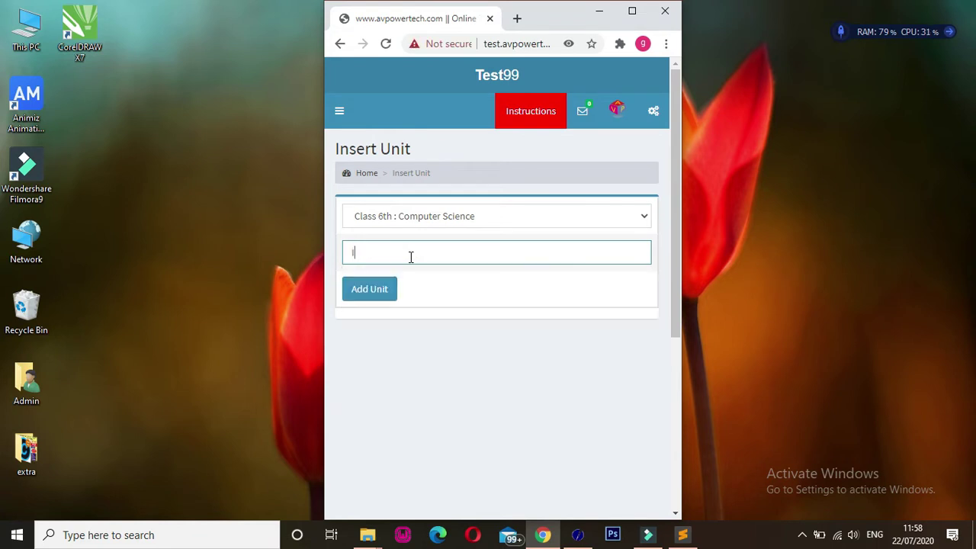
{"action": "type", "text": "ntroduction to Computer"}
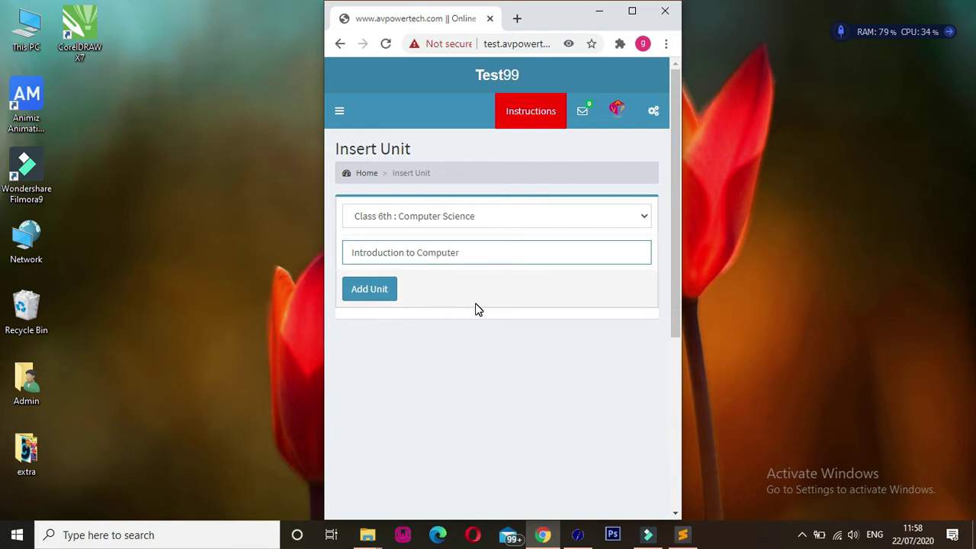
{"action": "left_click", "coordinate": [378, 293]}
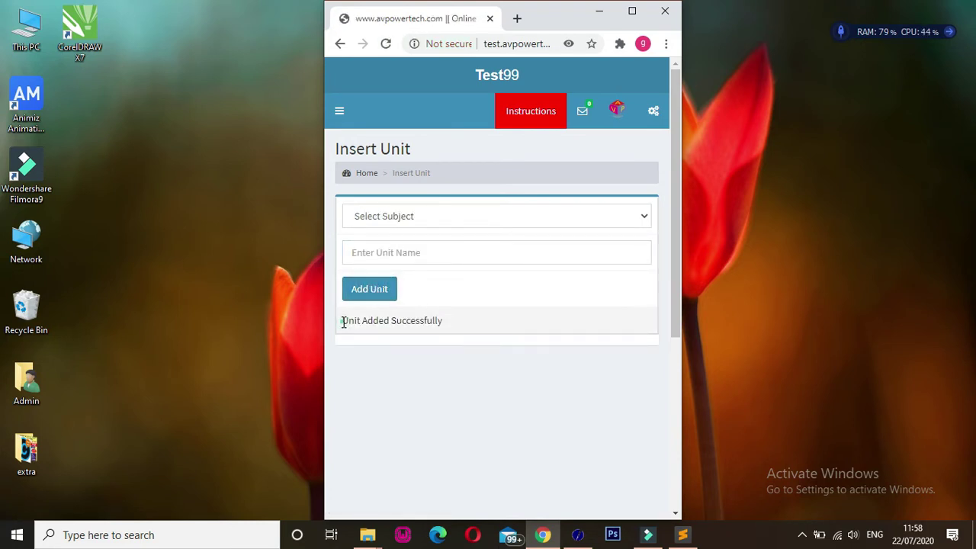
- Point out the 'Unit Added Successfully' message and go back to the Dashboard
{"action": "left_click_drag", "start_coordinate": [342, 322], "coordinate": [469, 331]}
{"action": "left_click", "coordinate": [470, 325]}
{"action": "left_click", "coordinate": [366, 174]}
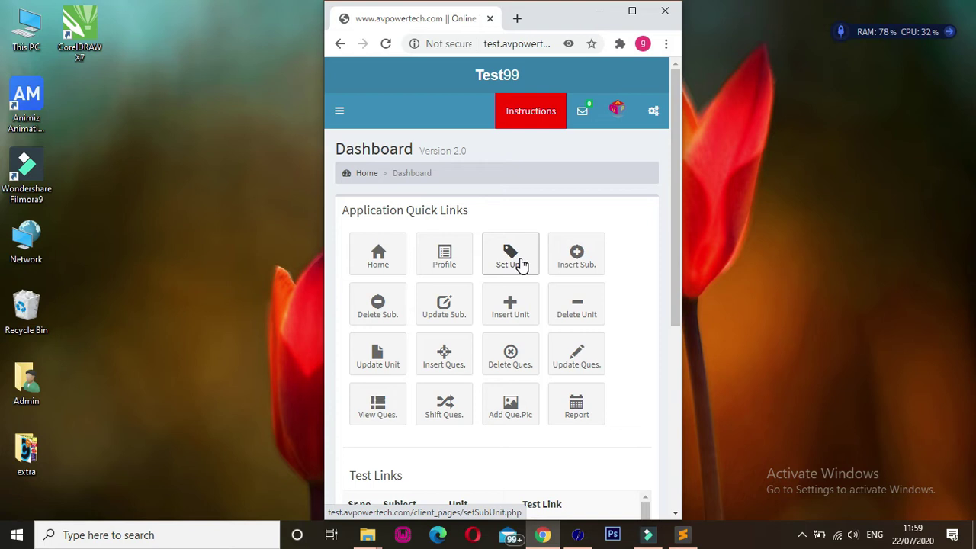
- Set Class 6th : Computer Science with unit Introduction to Computer as the current unit
{"action": "left_click", "coordinate": [520, 264]}
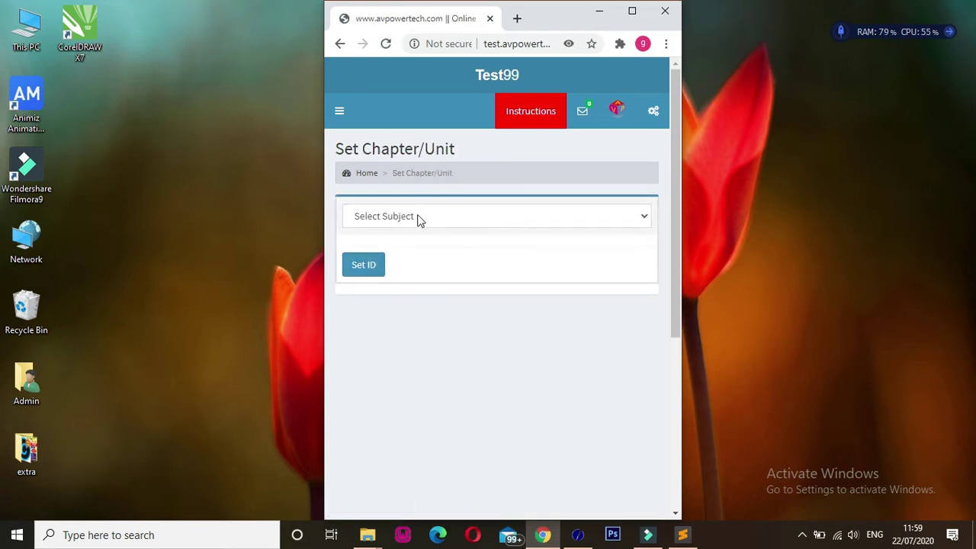
{"action": "left_click", "coordinate": [417, 216]}
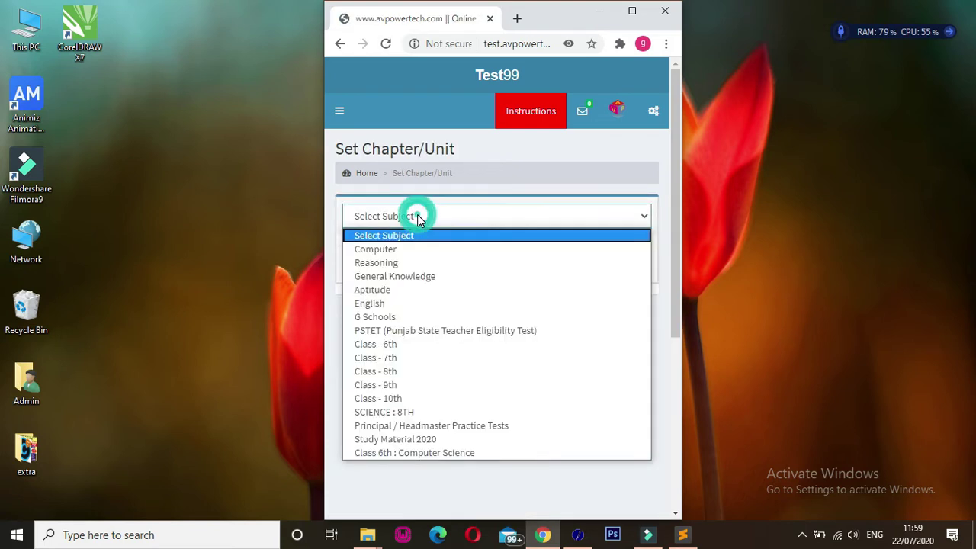
{"action": "left_click", "coordinate": [425, 453]}
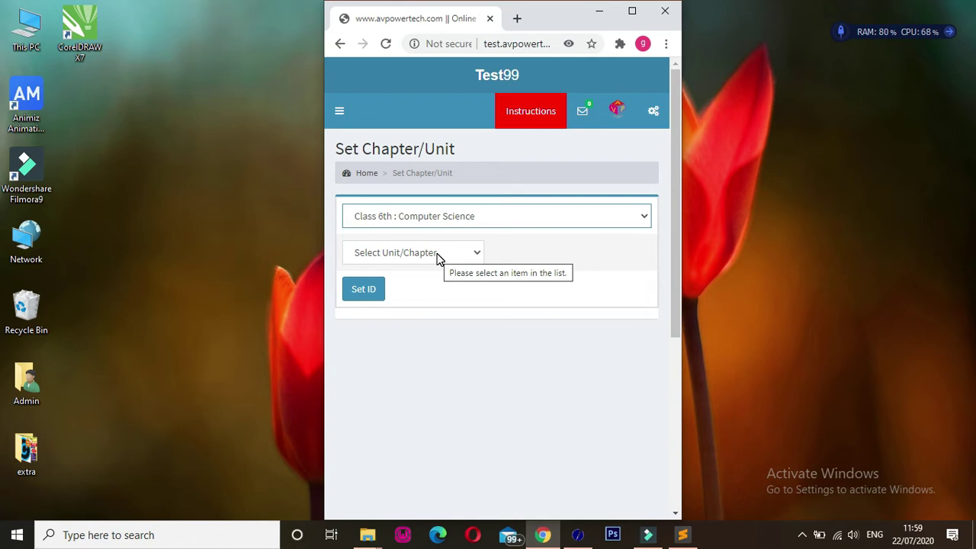
{"action": "left_click", "coordinate": [436, 258]}
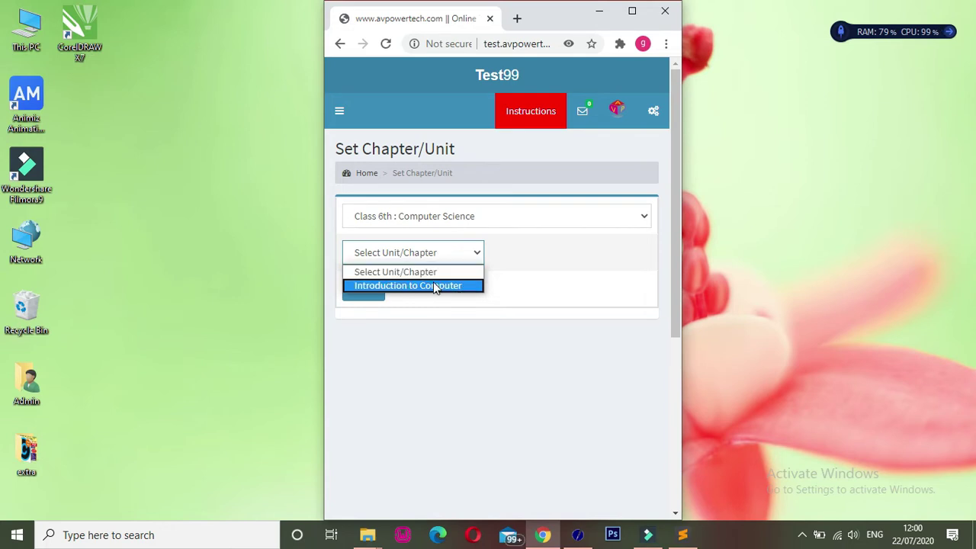
{"action": "left_click", "coordinate": [433, 286]}
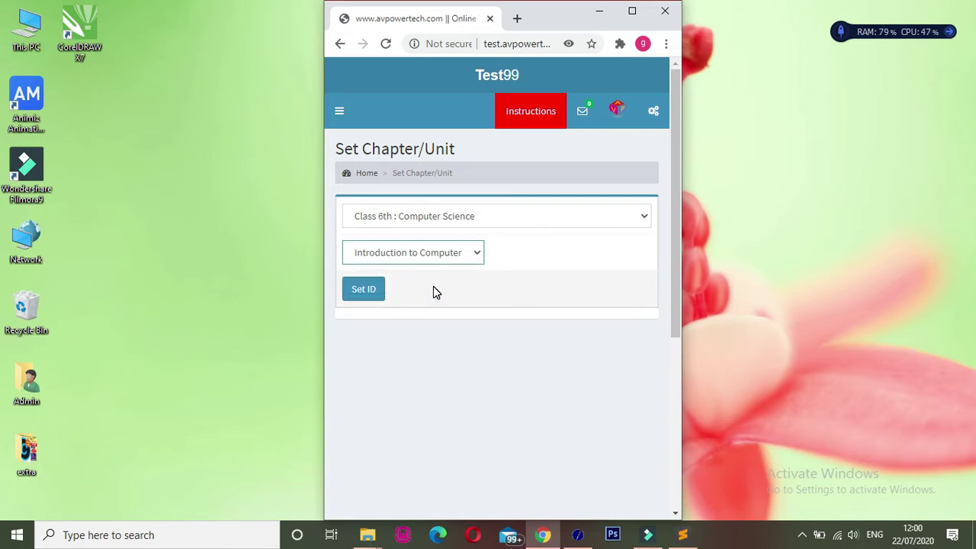
{"action": "left_click", "coordinate": [364, 290]}
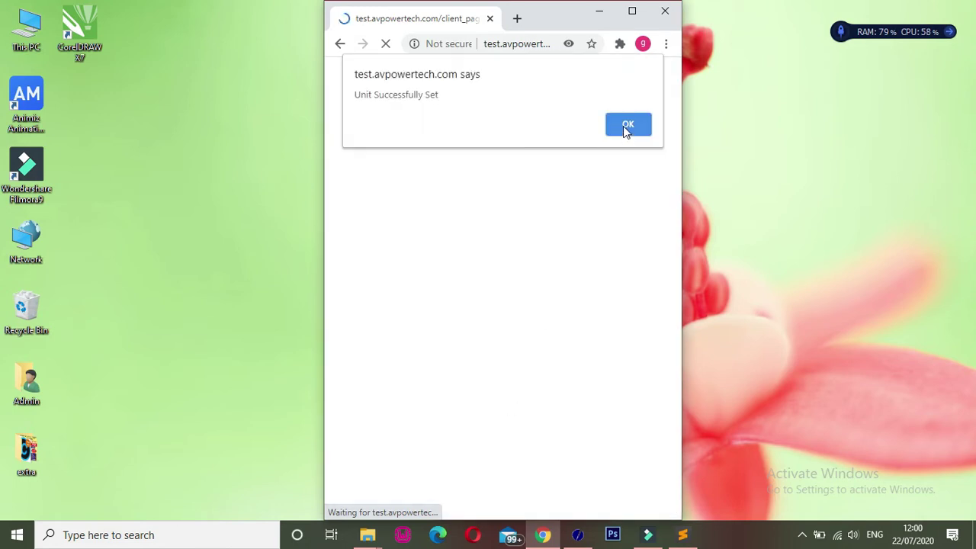
- Dismiss the 'Unit Successfully Set' alert and confirm Introduction to Computer in the sidebar
{"action": "left_click_drag", "start_coordinate": [444, 94], "coordinate": [354, 94]}
{"action": "left_click", "coordinate": [621, 127]}
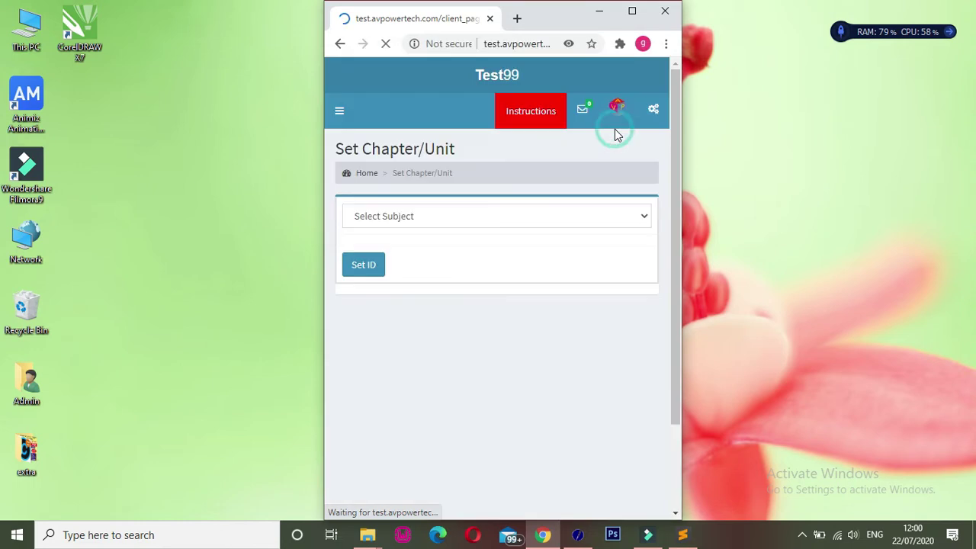
{"action": "left_click", "coordinate": [340, 112]}
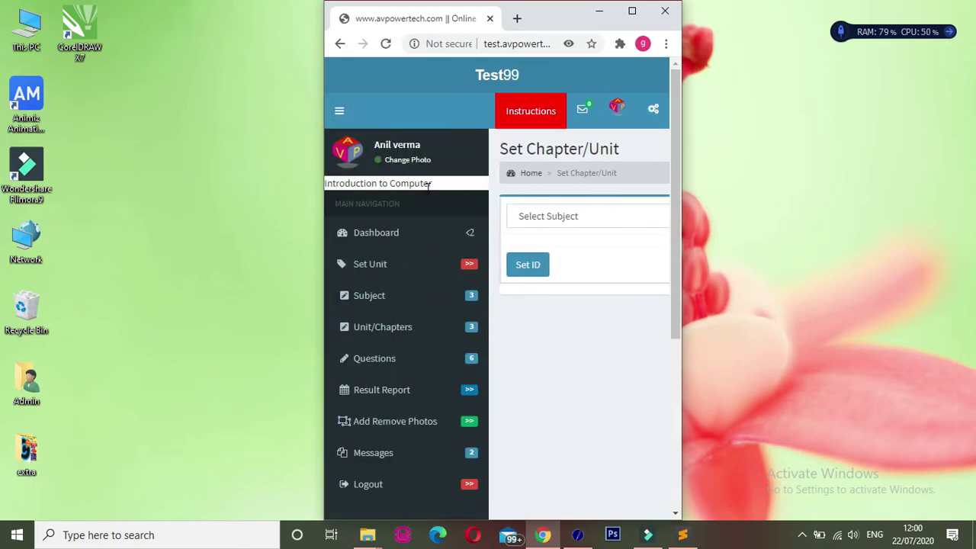
{"action": "left_click_drag", "start_coordinate": [433, 184], "coordinate": [312, 182]}
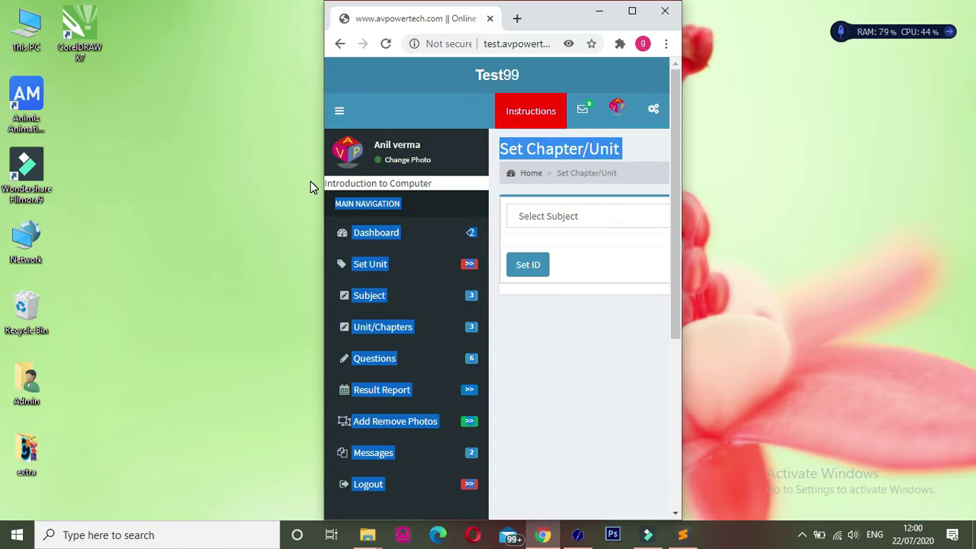
{"action": "left_click", "coordinate": [428, 192]}
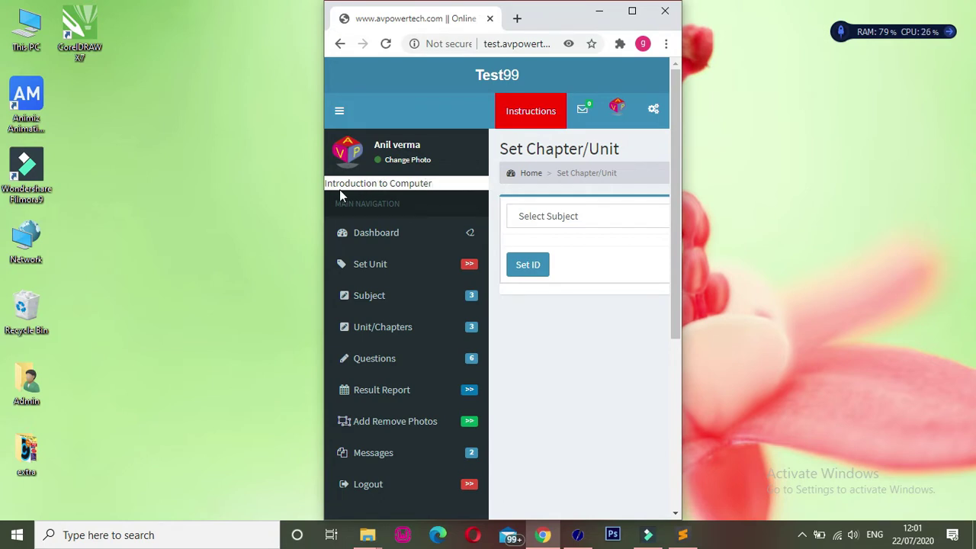
- Open Questions > Insert Questions and look over the new question form
{"action": "left_click", "coordinate": [402, 364]}
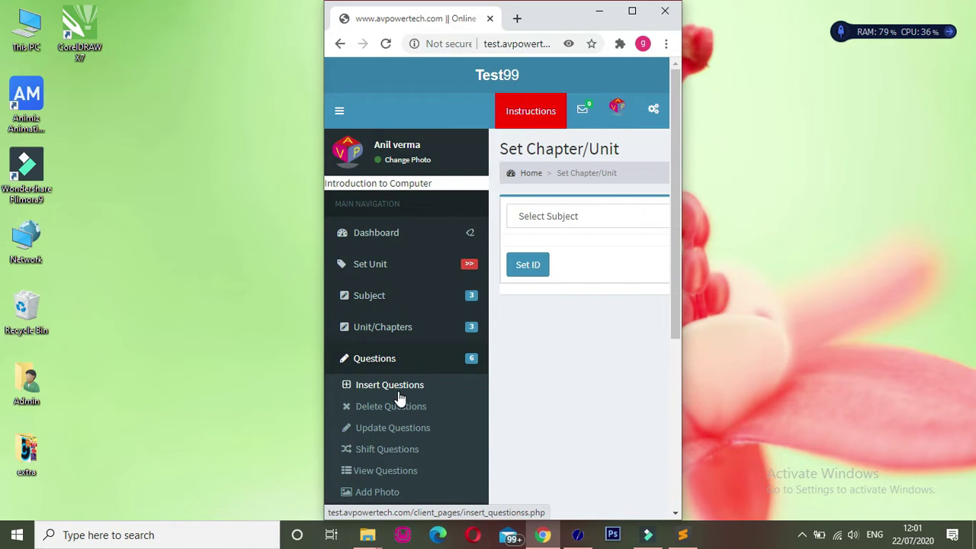
{"action": "left_click", "coordinate": [396, 392]}
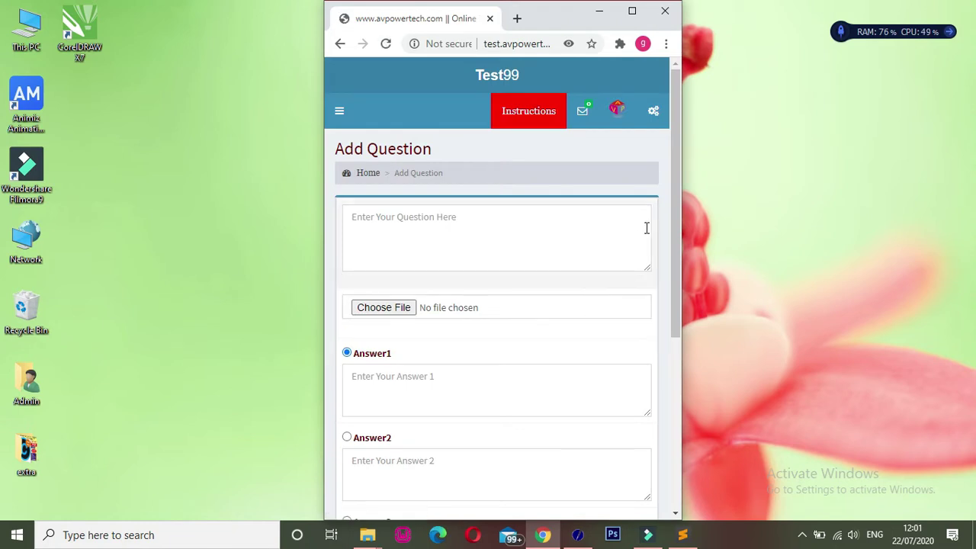
{"action": "left_click_drag", "start_coordinate": [678, 226], "coordinate": [677, 256]}
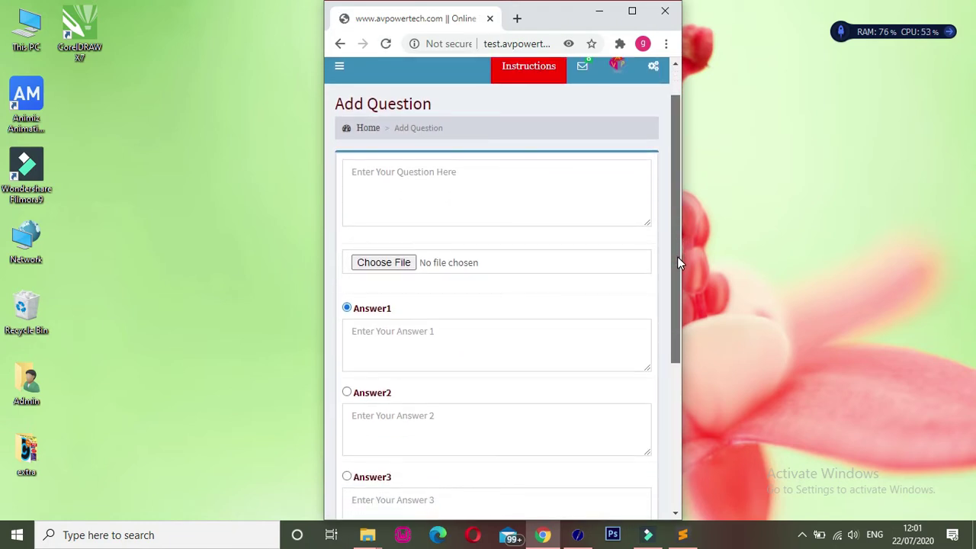
{"action": "left_click", "coordinate": [460, 196]}
{"action": "left_click_drag", "start_coordinate": [678, 197], "coordinate": [685, 261]}
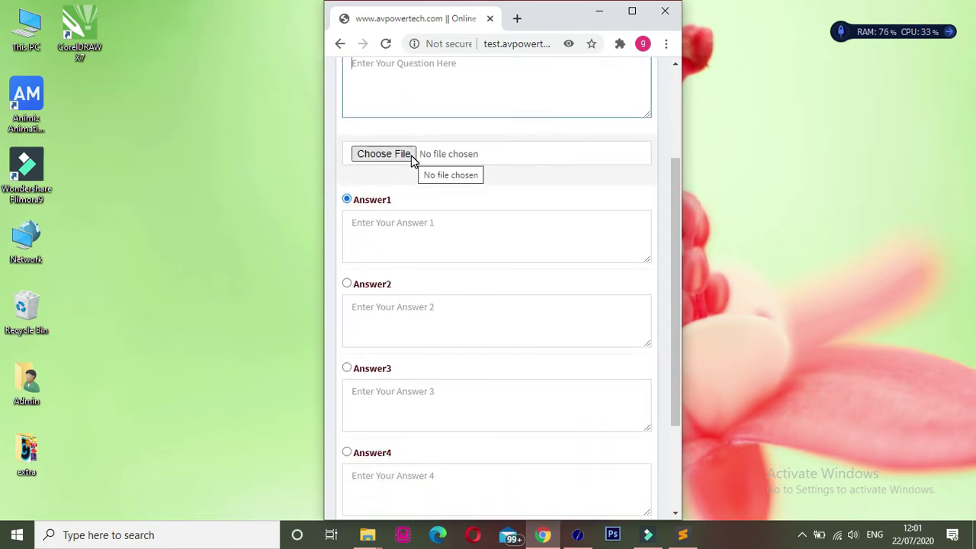
- Check the four answer boxes and mark Answer3 as the correct option
{"action": "left_click", "coordinate": [412, 226]}
{"action": "left_click", "coordinate": [427, 328]}
{"action": "left_click", "coordinate": [425, 406]}
{"action": "left_click_drag", "start_coordinate": [681, 323], "coordinate": [677, 301]}
{"action": "left_click", "coordinate": [544, 360]}
{"action": "left_click", "coordinate": [373, 297]}
{"action": "left_click", "coordinate": [362, 379]}
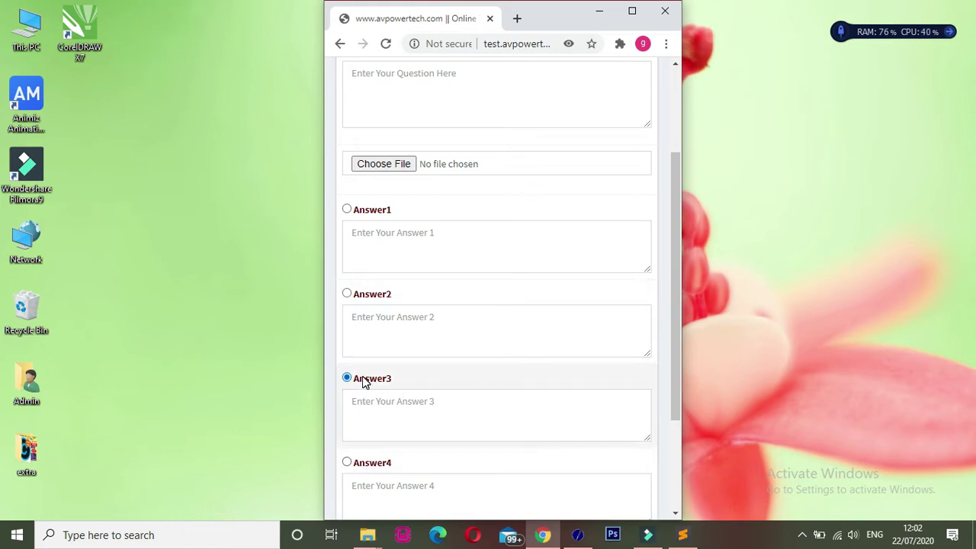
{"action": "left_click_drag", "start_coordinate": [676, 336], "coordinate": [674, 409]}
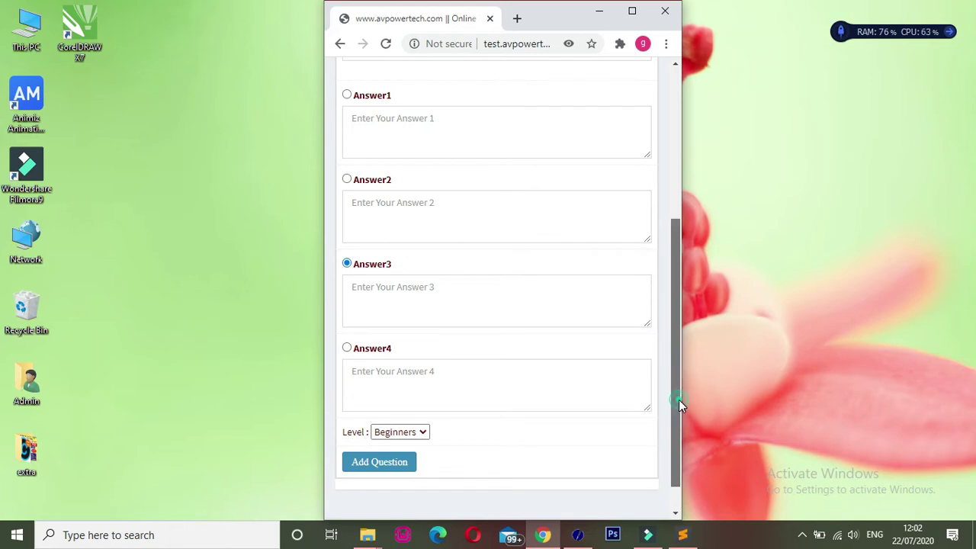
{"action": "scroll", "coordinate": [679, 400], "scroll_direction": "up", "scroll_amount": 4}
- Enter the question 'What is the full form of PC?' and first answer 'Personal Calculatore'
{"action": "left_click", "coordinate": [491, 250]}
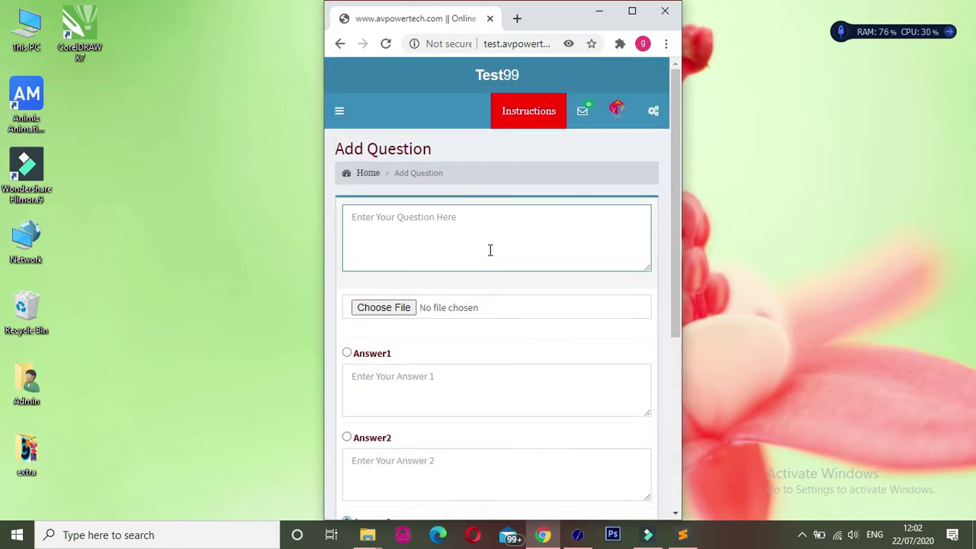
{"action": "type", "text": "W"}
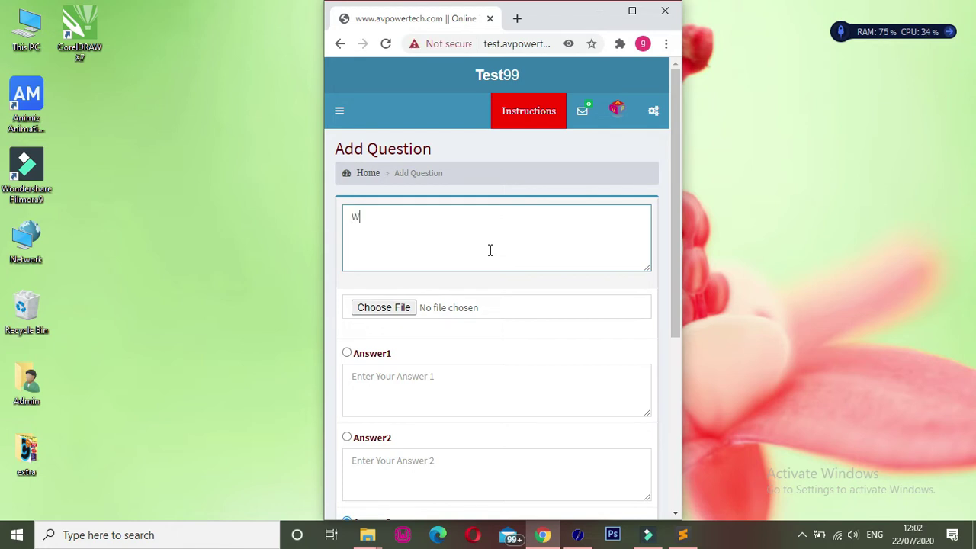
{"action": "type", "text": "hat is the full form of "}
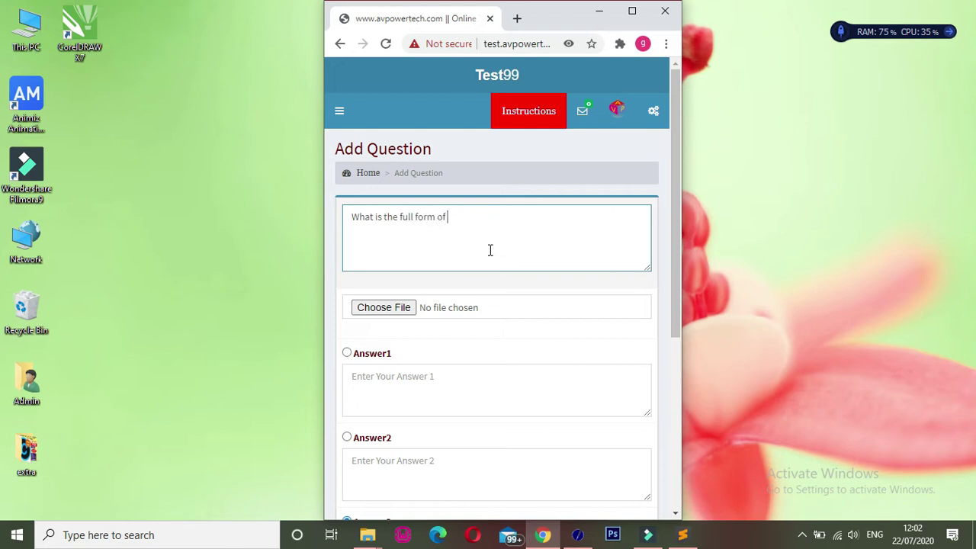
{"action": "type", "text": "PC?"}
{"action": "left_click", "coordinate": [415, 390]}
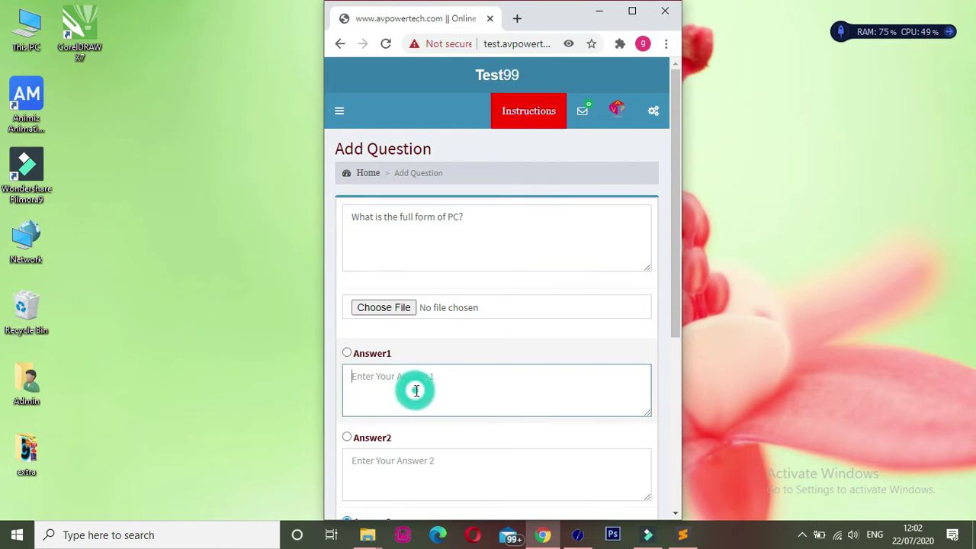
{"action": "type", "text": "Personal "}
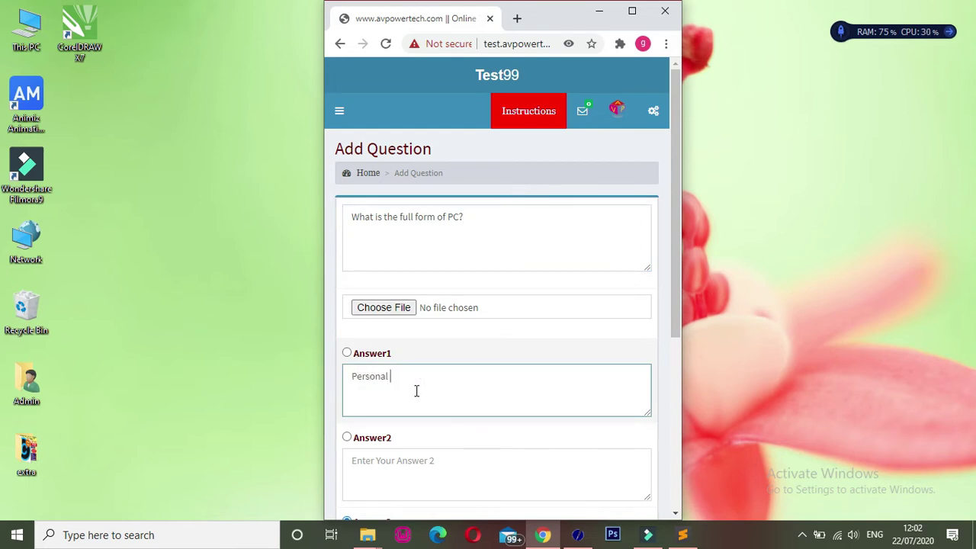
{"action": "type", "text": "Calculatore"}
{"action": "left_click", "coordinate": [680, 310]}
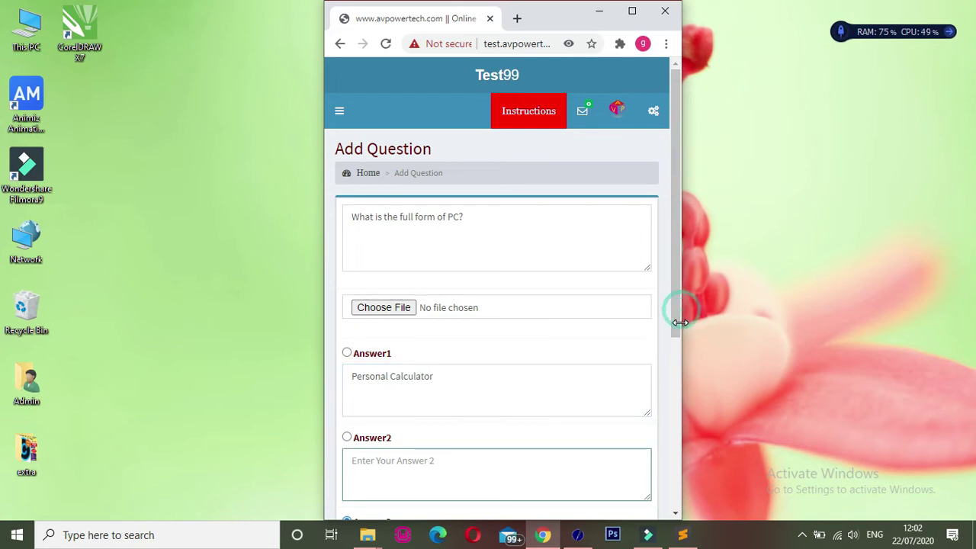
{"action": "left_click_drag", "start_coordinate": [679, 323], "coordinate": [677, 449]}
- Type answers 'Poratable Calculator' and 'Personal Compute', keeping Answer3 marked correct
{"action": "left_click", "coordinate": [486, 273]}
{"action": "type", "text": "Poratabl"}
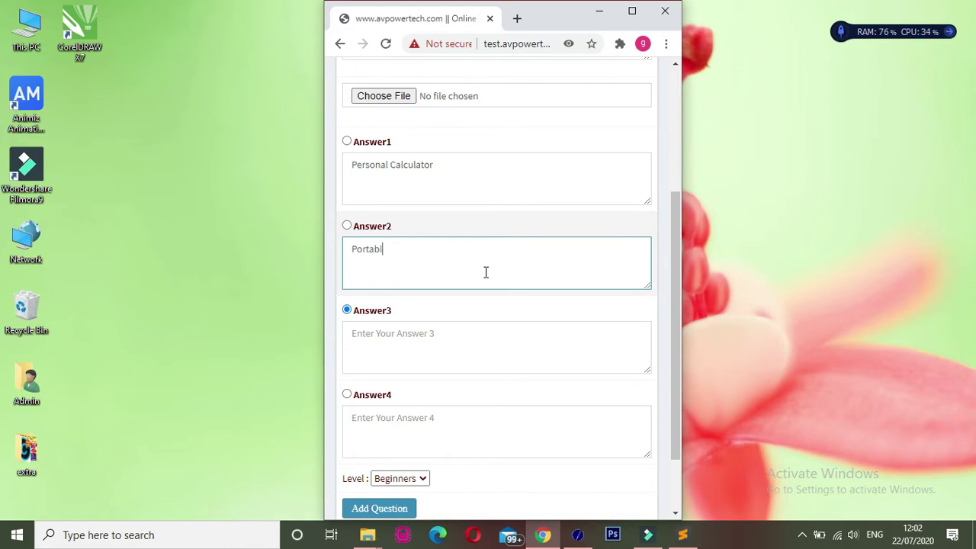
{"action": "type", "text": "e Calculator"}
{"action": "key", "text": "Tab"}
{"action": "key", "text": "Tab"}
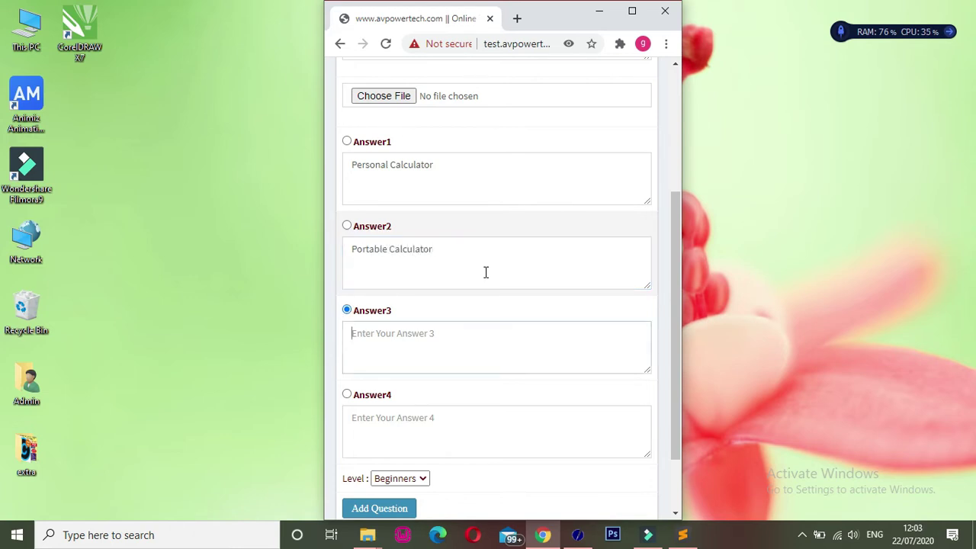
{"action": "type", "text": "Per"}
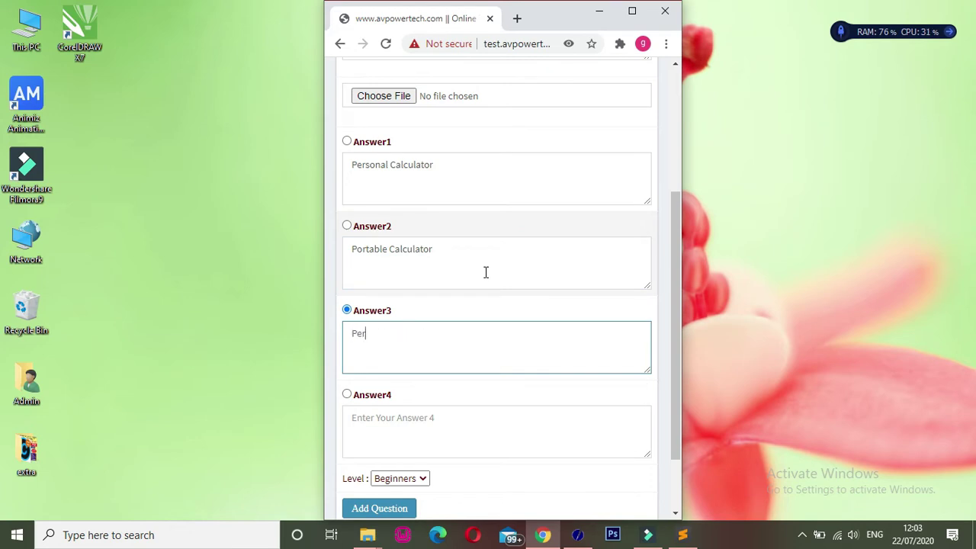
{"action": "type", "text": "sonal Computer"}
{"action": "left_click", "coordinate": [376, 225]}
{"action": "left_click", "coordinate": [357, 314]}
- Enter the fourth answer 'None of these' and scroll back up the form
{"action": "left_click_drag", "start_coordinate": [680, 318], "coordinate": [676, 376]}
{"action": "left_click", "coordinate": [388, 341]}
{"action": "type", "text": "None"}
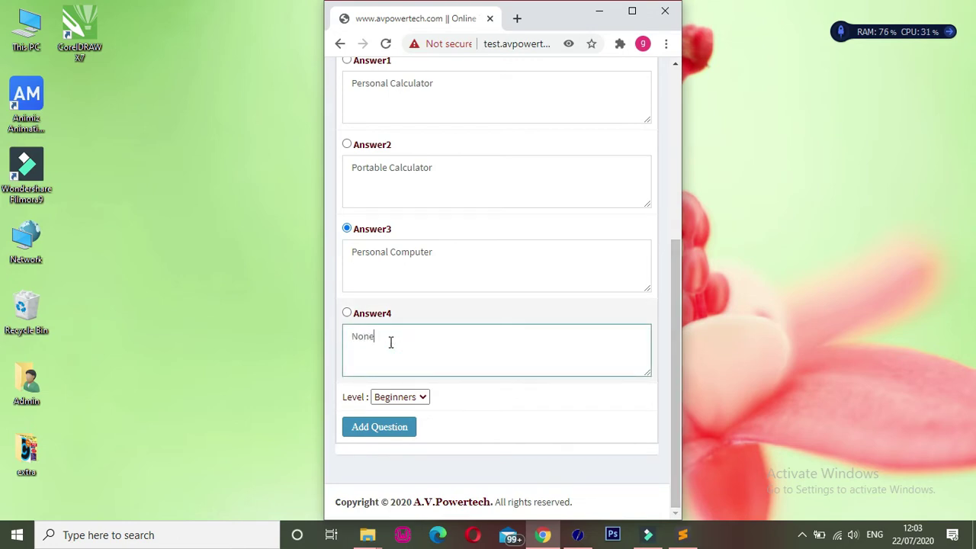
{"action": "type", "text": "of these"}
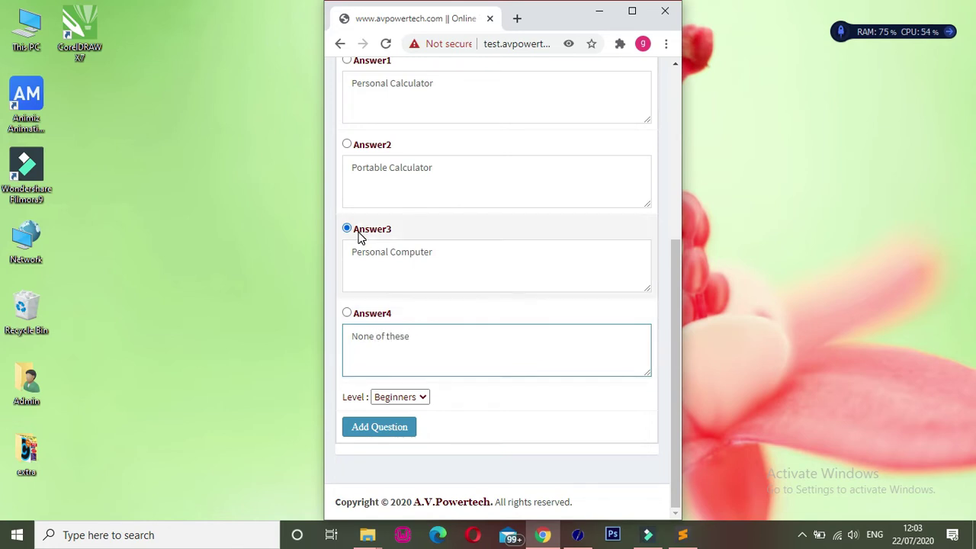
{"action": "left_click_drag", "start_coordinate": [678, 308], "coordinate": [674, 157]}
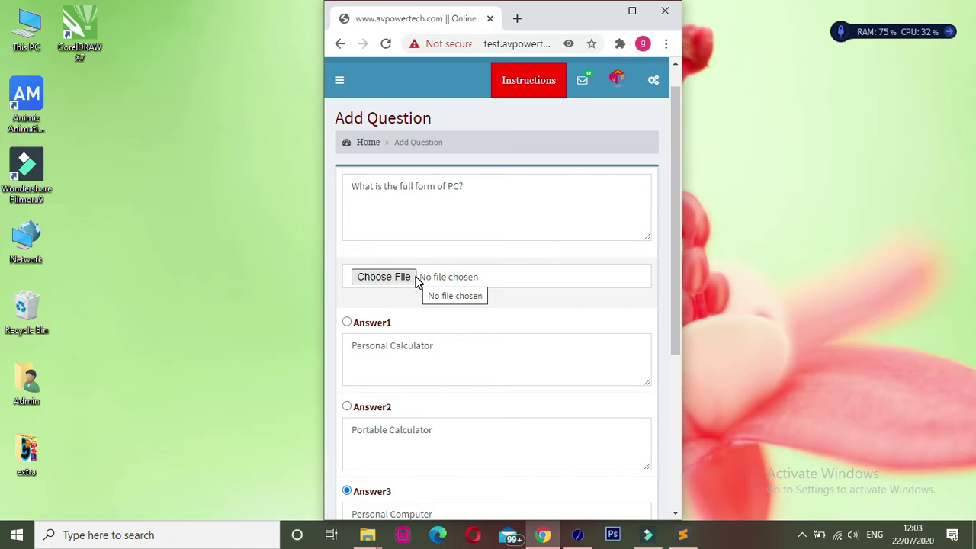
- Attach hiclipart.com.png from Downloads and submit the question with Add Question
{"action": "left_click", "coordinate": [415, 281]}
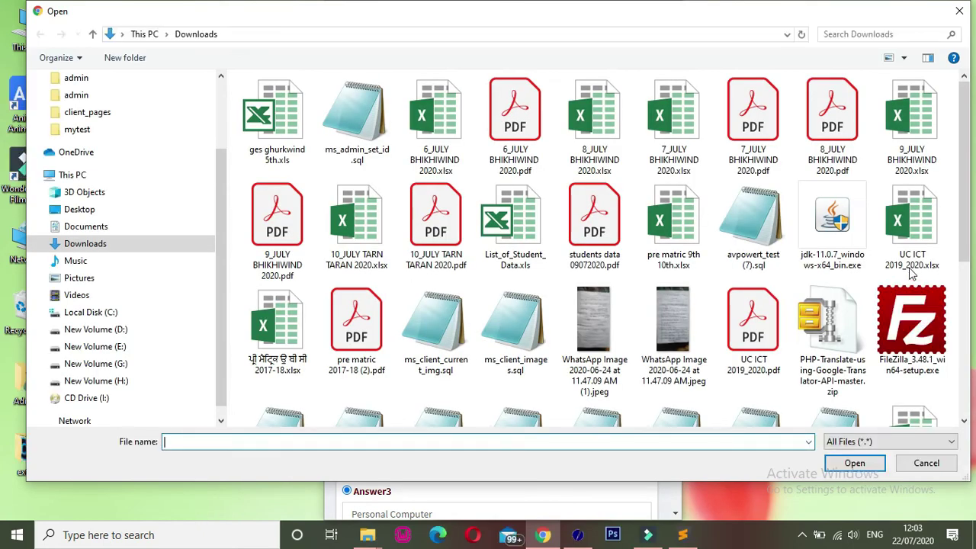
{"action": "scroll", "coordinate": [913, 275], "scroll_direction": "down", "scroll_amount": 3}
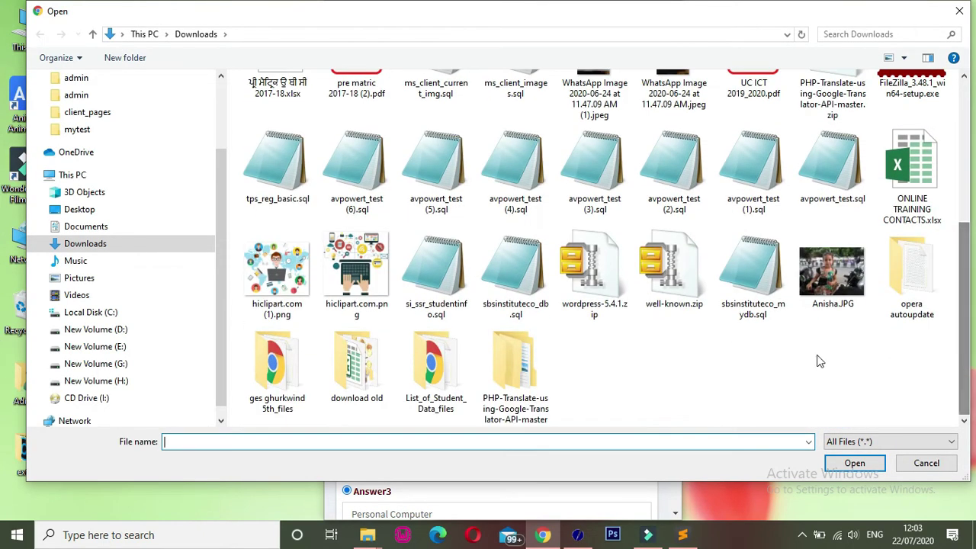
{"action": "left_click", "coordinate": [365, 274]}
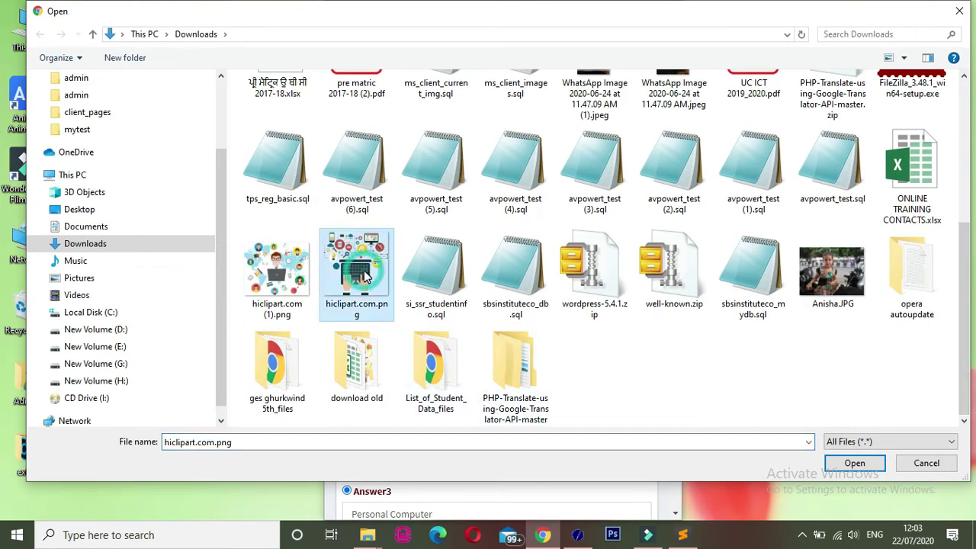
{"action": "left_click", "coordinate": [842, 466]}
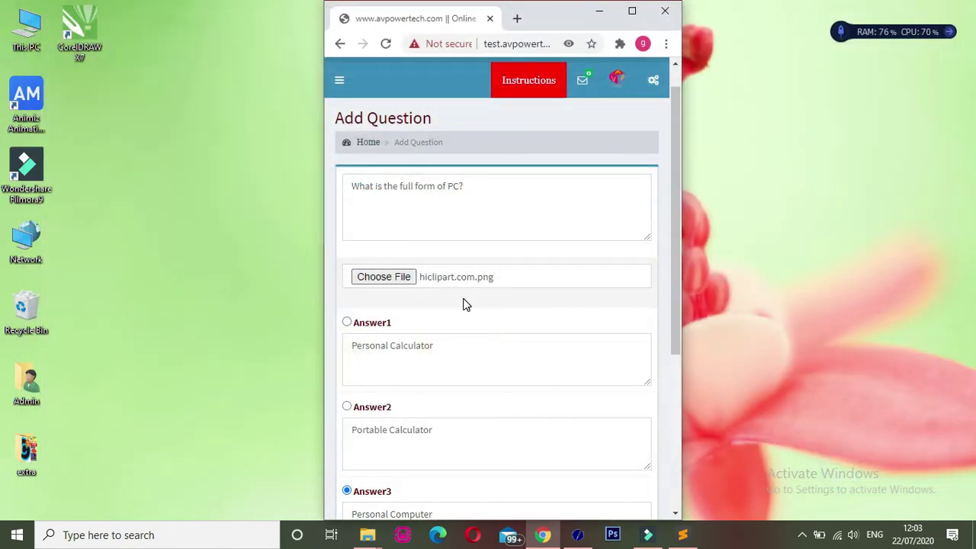
{"action": "left_click_drag", "start_coordinate": [674, 309], "coordinate": [700, 497]}
{"action": "left_click", "coordinate": [368, 427]}
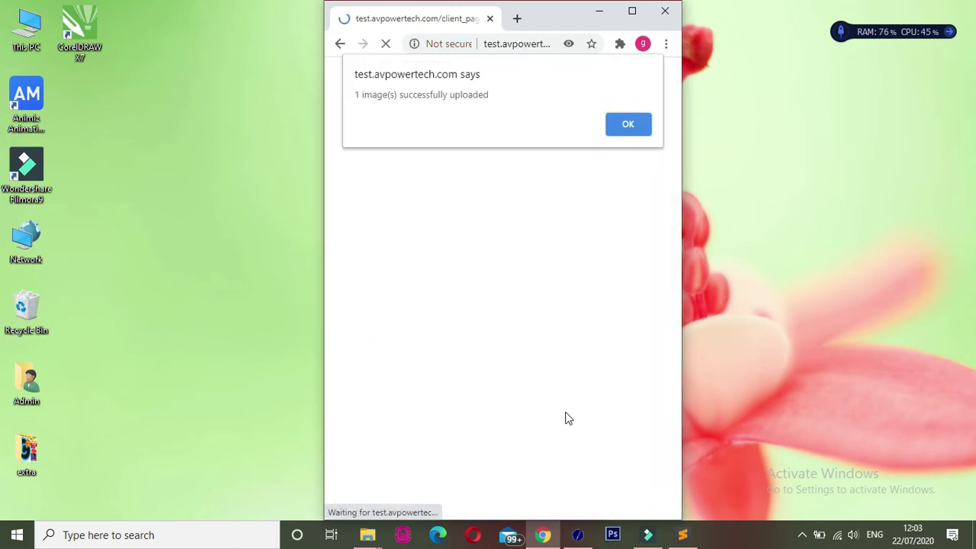
- Dismiss the '1 image(s) successfully uploaded' alert and focus the empty question box
{"action": "left_click", "coordinate": [628, 126]}
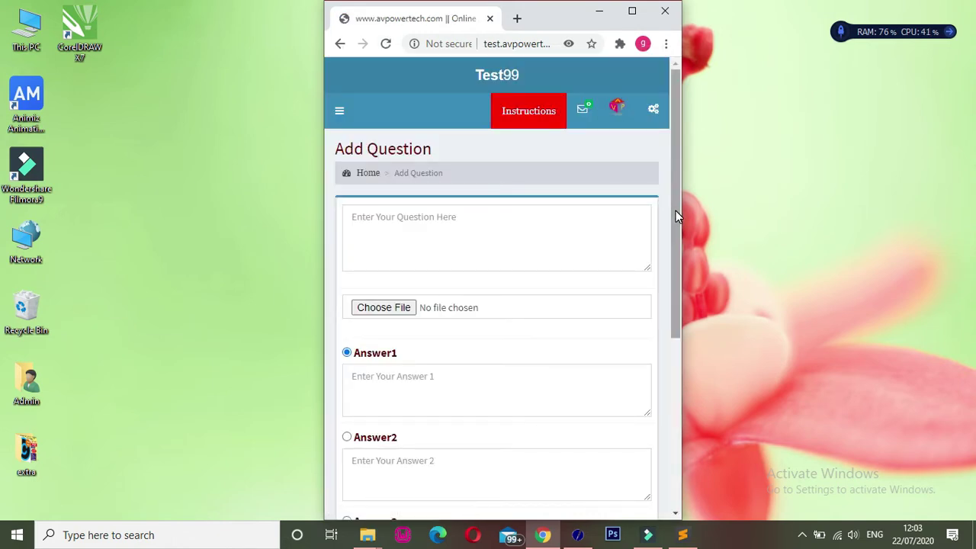
{"action": "left_click_drag", "start_coordinate": [676, 210], "coordinate": [667, 251]}
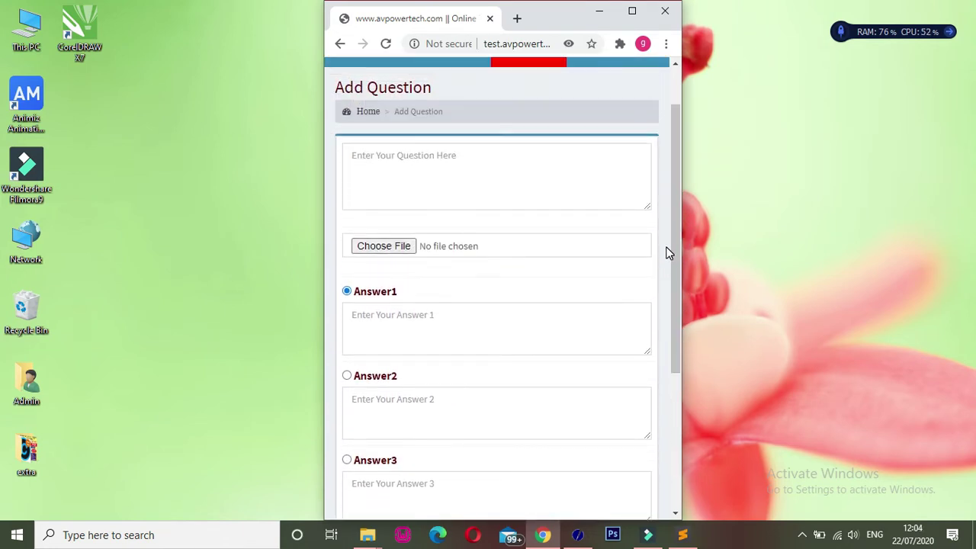
{"action": "left_click", "coordinate": [601, 175]}
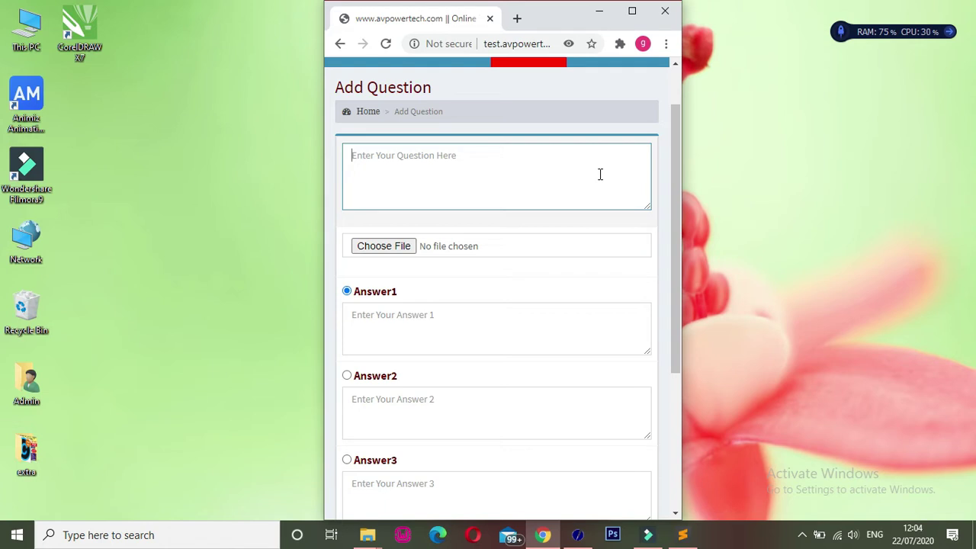
{"action": "left_click", "coordinate": [600, 175]}
{"action": "left_click_drag", "start_coordinate": [679, 225], "coordinate": [675, 161]}
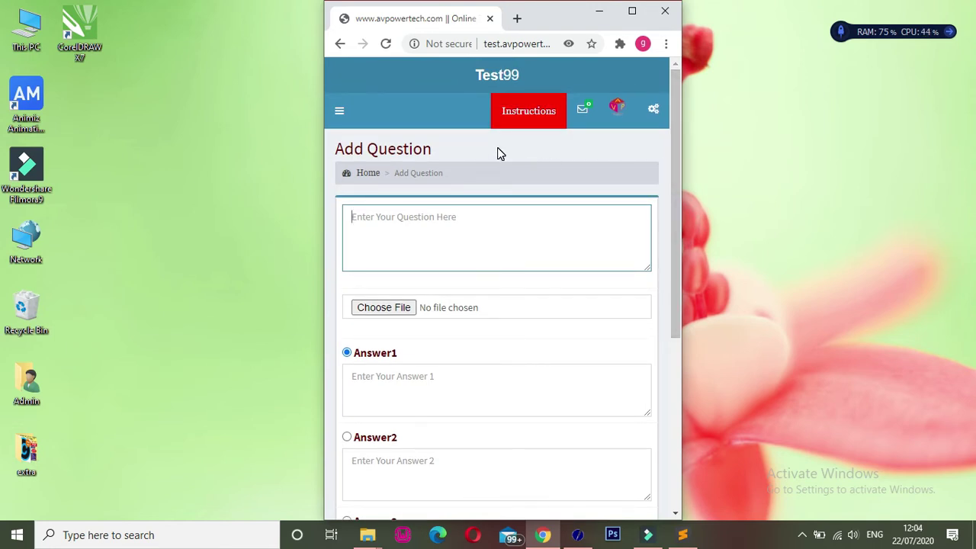
- Go to Questions > View Questions from the site sidebar
{"action": "left_click", "coordinate": [340, 114]}
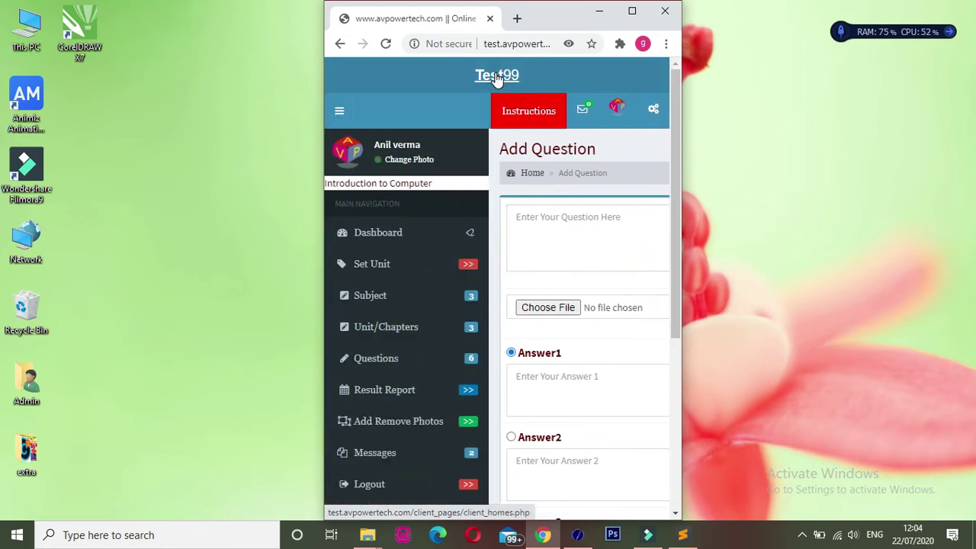
{"action": "left_click", "coordinate": [397, 360]}
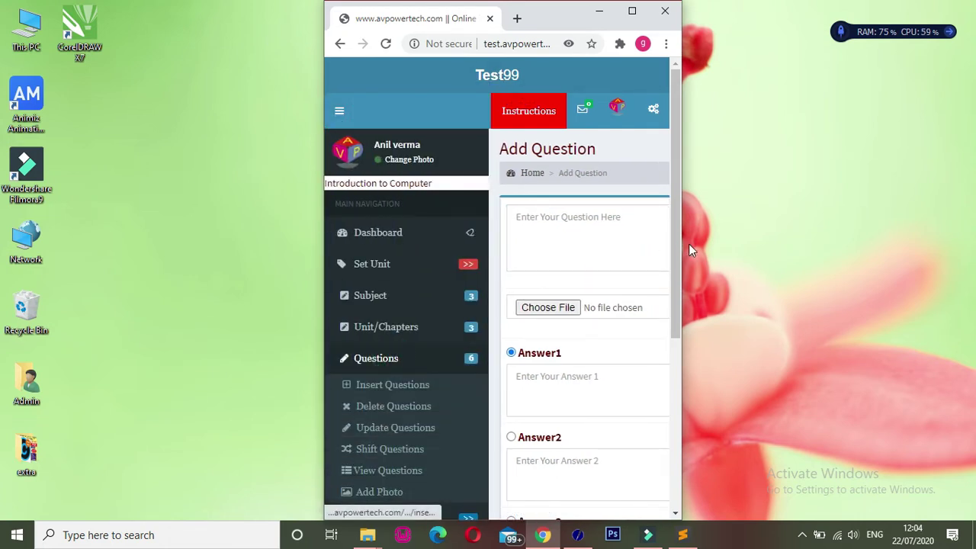
{"action": "left_click_drag", "start_coordinate": [681, 251], "coordinate": [682, 341]}
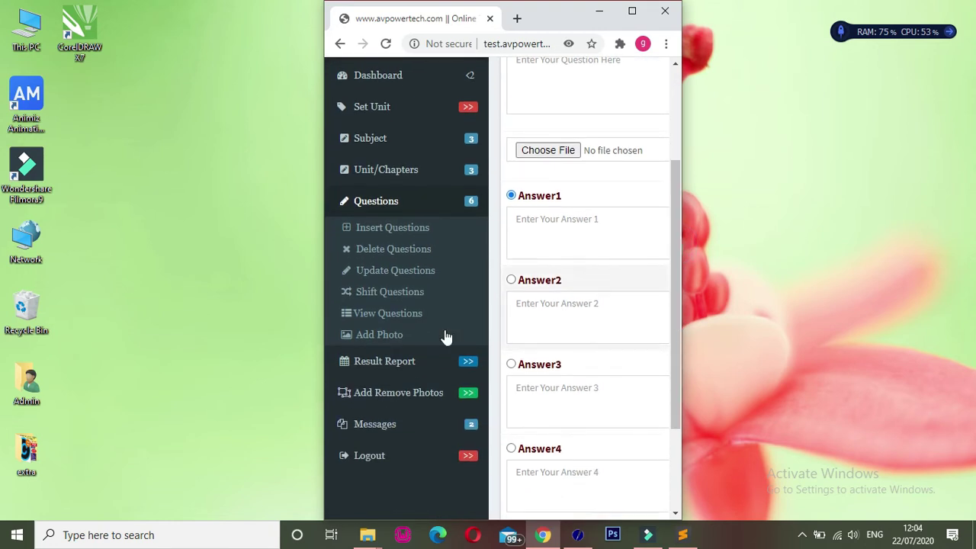
{"action": "left_click", "coordinate": [389, 314]}
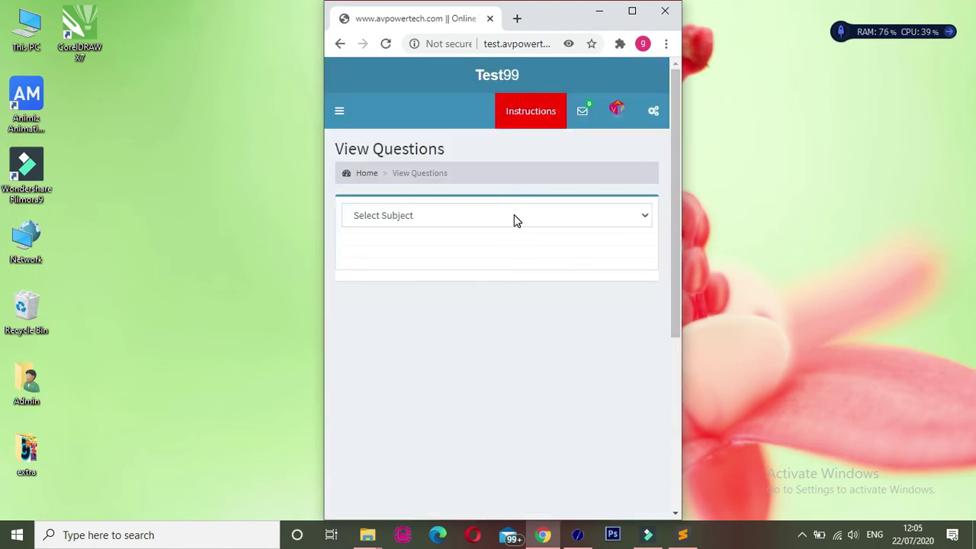
- List Class 6th : Computer Science, Introduction to Computer questions and check the PC question's image
{"action": "left_click", "coordinate": [514, 220]}
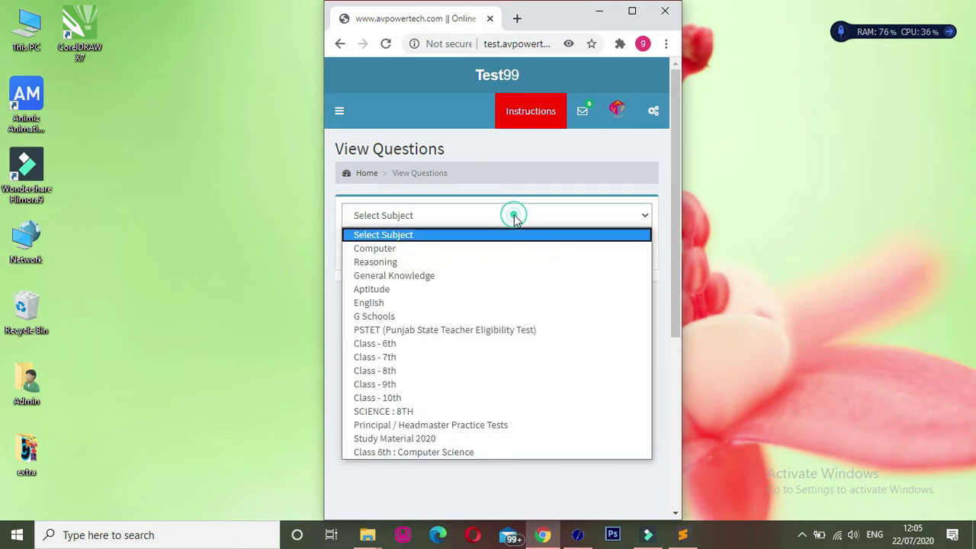
{"action": "left_click", "coordinate": [403, 458]}
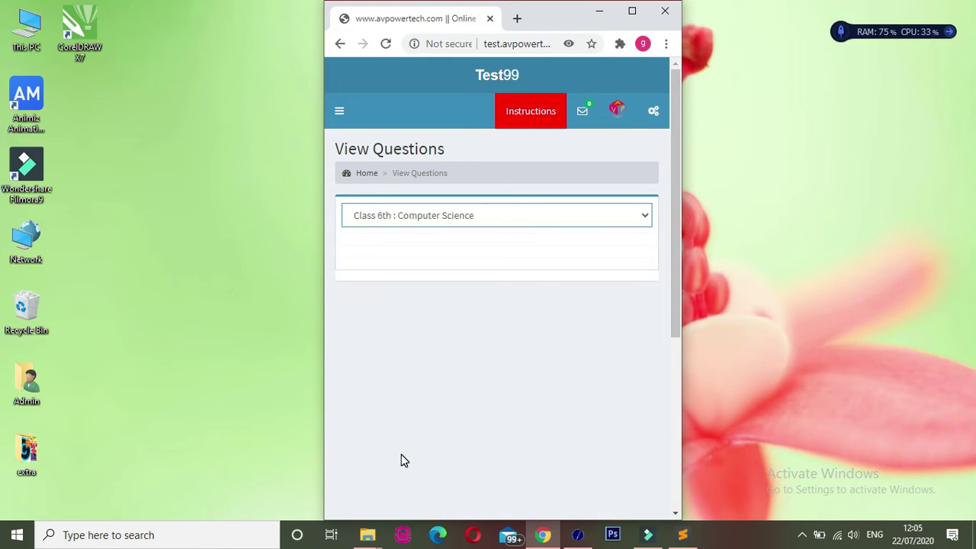
{"action": "left_click", "coordinate": [403, 252]}
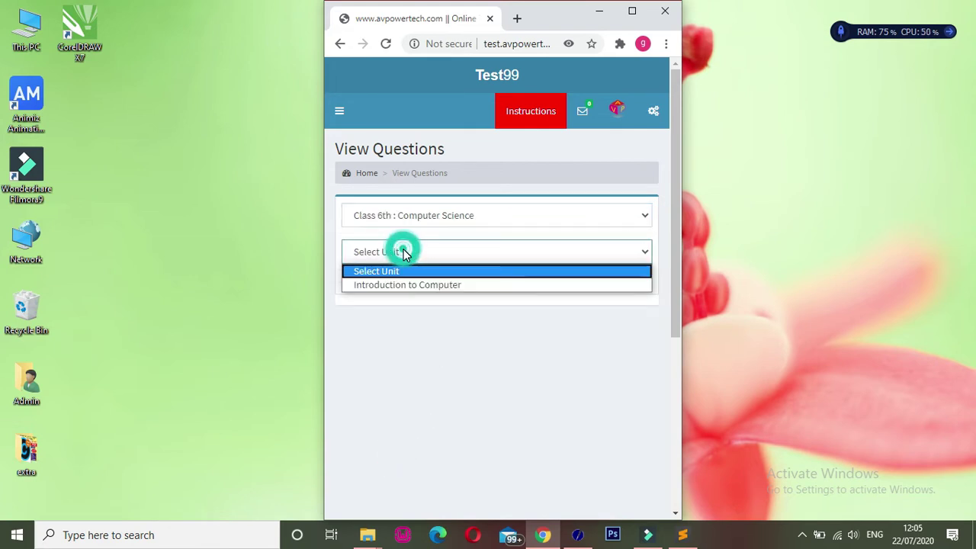
{"action": "left_click", "coordinate": [409, 285]}
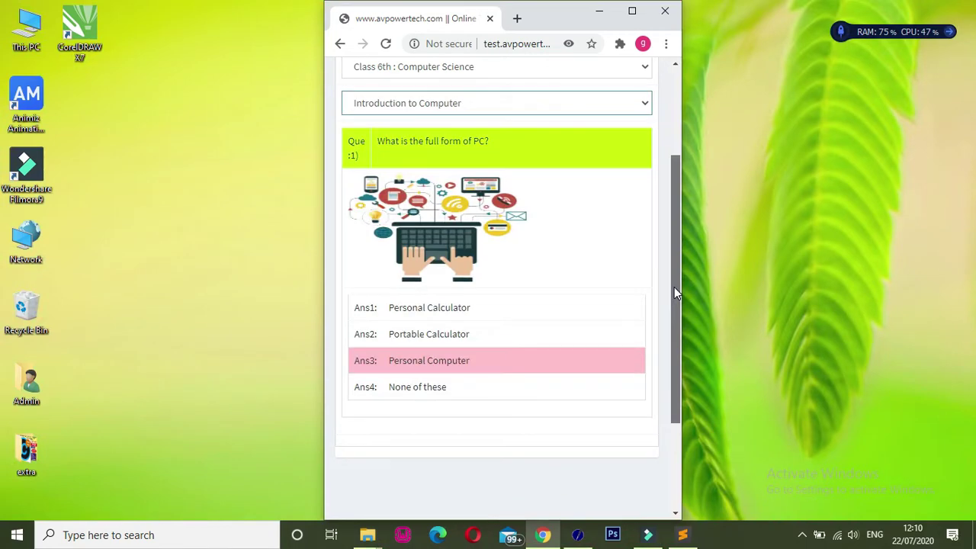
{"action": "left_click_drag", "start_coordinate": [674, 287], "coordinate": [674, 194]}
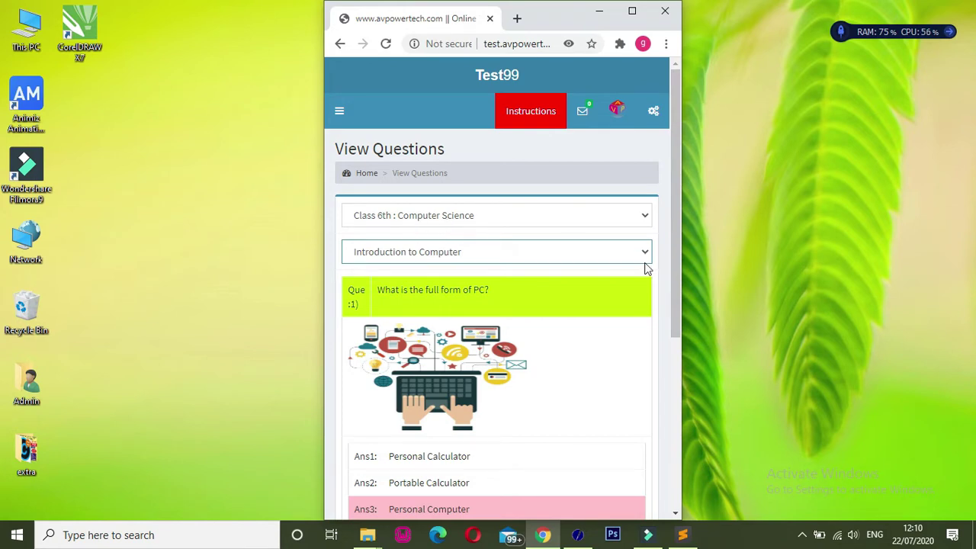
{"action": "left_click_drag", "start_coordinate": [669, 283], "coordinate": [681, 307]}
{"action": "left_click", "coordinate": [676, 331]}
{"action": "left_click_drag", "start_coordinate": [676, 332], "coordinate": [675, 360]}
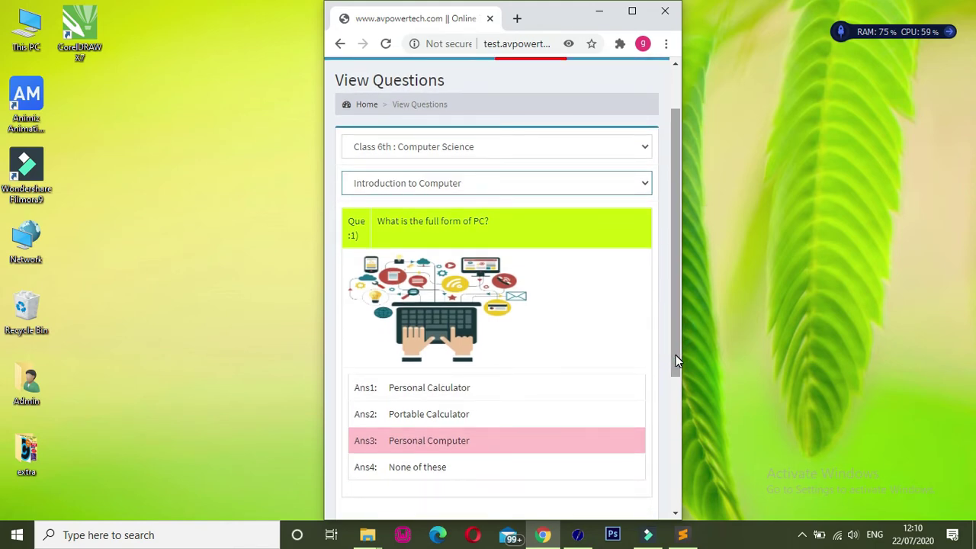
{"action": "left_click_drag", "start_coordinate": [676, 354], "coordinate": [690, 309]}
- Switch to Study Material 2020, Udaan (6th To 8th) - 2020 and browse through question 30
{"action": "left_click", "coordinate": [458, 219]}
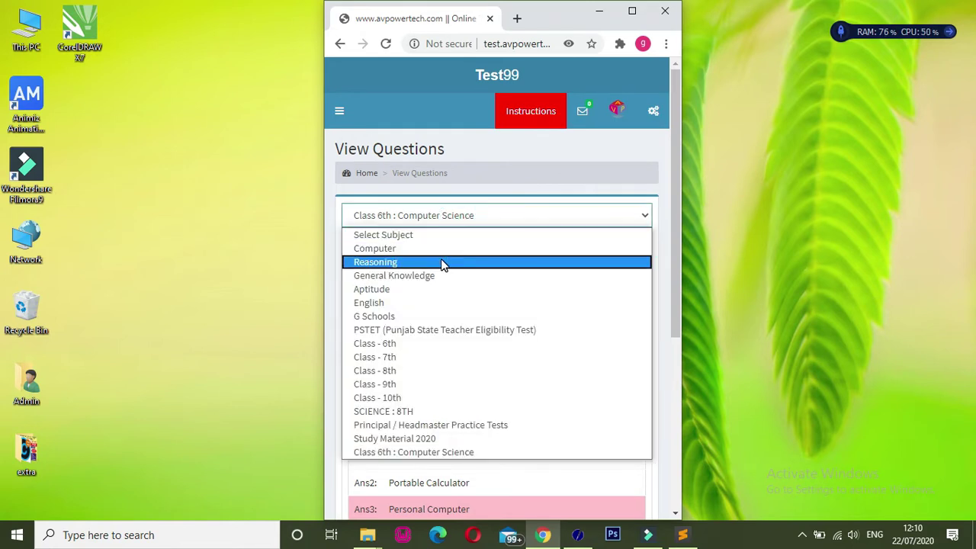
{"action": "left_click", "coordinate": [410, 440]}
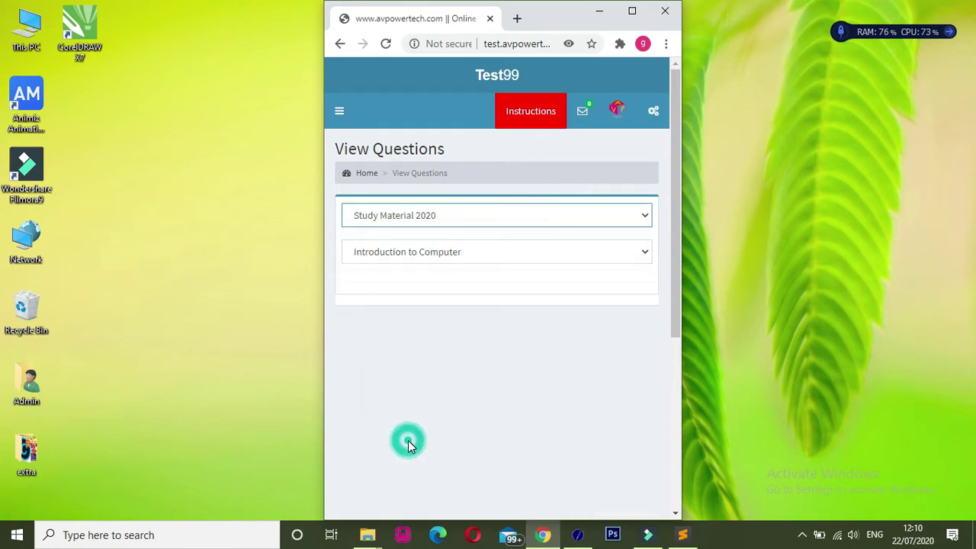
{"action": "left_click", "coordinate": [421, 256]}
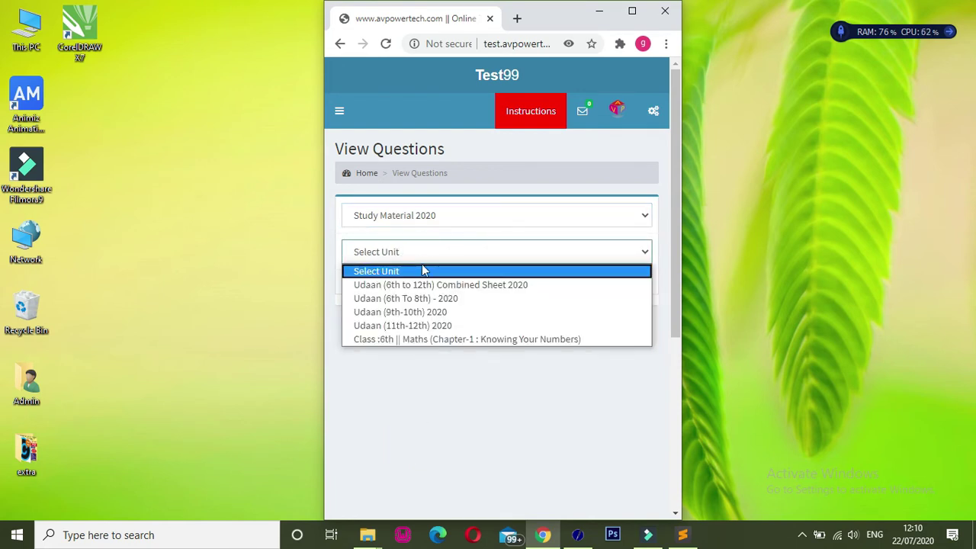
{"action": "left_click", "coordinate": [405, 303]}
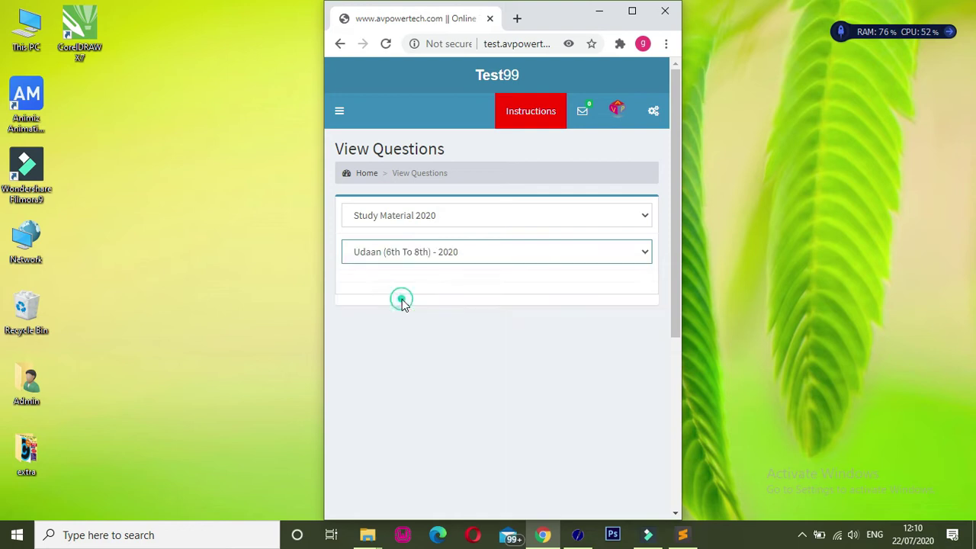
{"action": "left_click", "coordinate": [674, 88]}
{"action": "left_click_drag", "start_coordinate": [674, 90], "coordinate": [687, 502]}
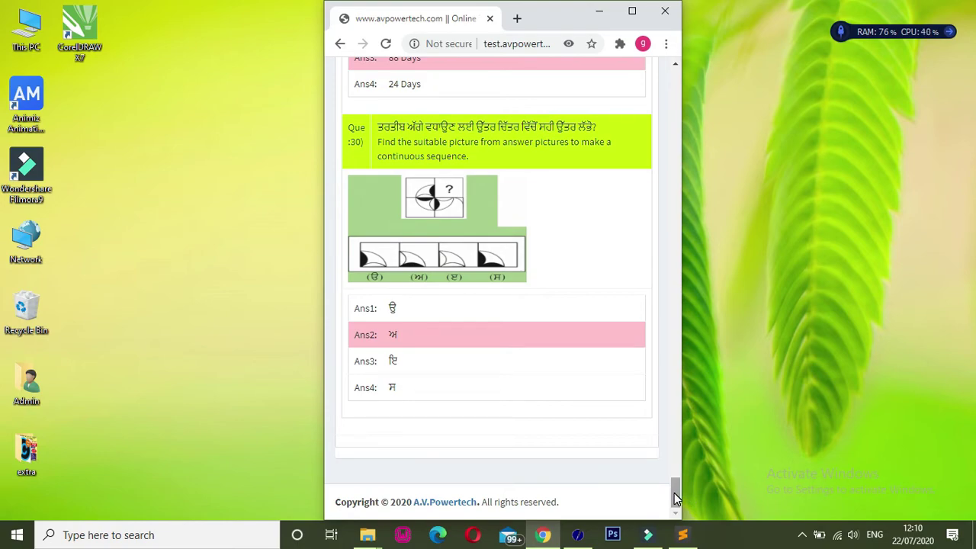
{"action": "left_click_drag", "start_coordinate": [674, 492], "coordinate": [675, 81]}
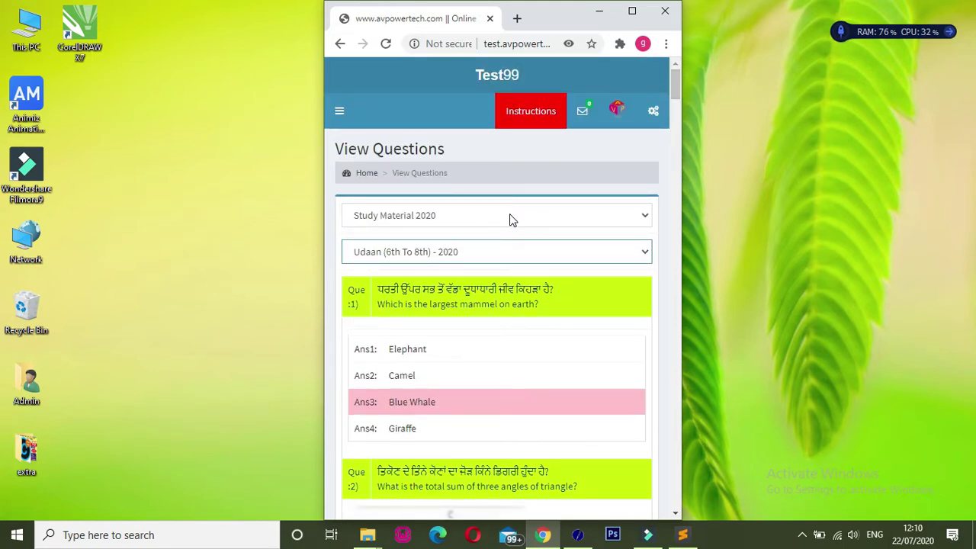
- On Delete Questions, list the G Schools chapter Gyan Utsav (Mental Ability Test) questions
{"action": "left_click", "coordinate": [340, 113]}
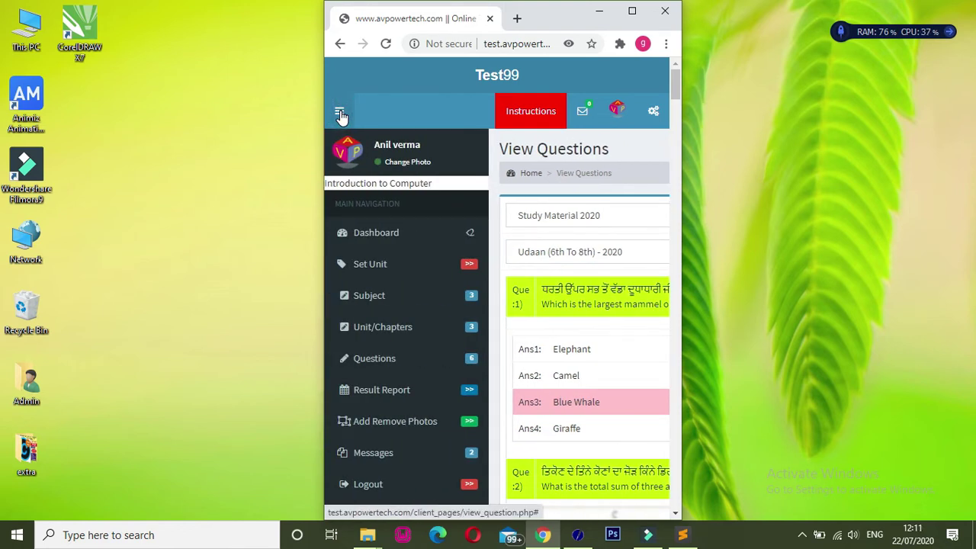
{"action": "left_click", "coordinate": [407, 359]}
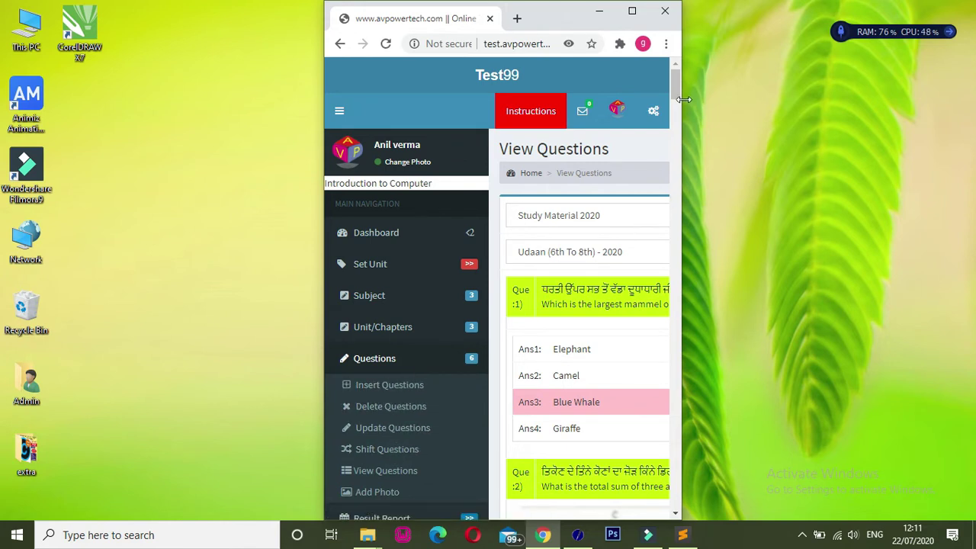
{"action": "left_click", "coordinate": [402, 410]}
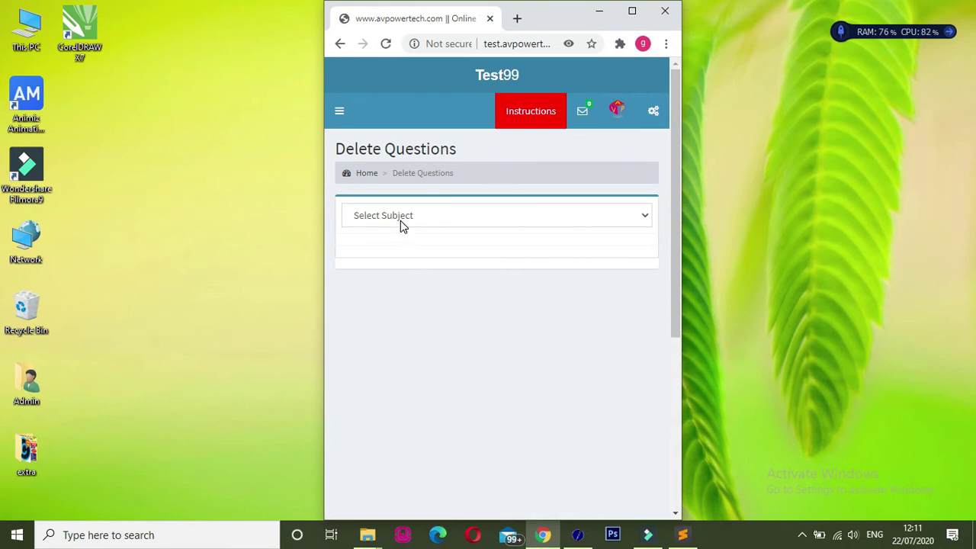
{"action": "left_click", "coordinate": [400, 218]}
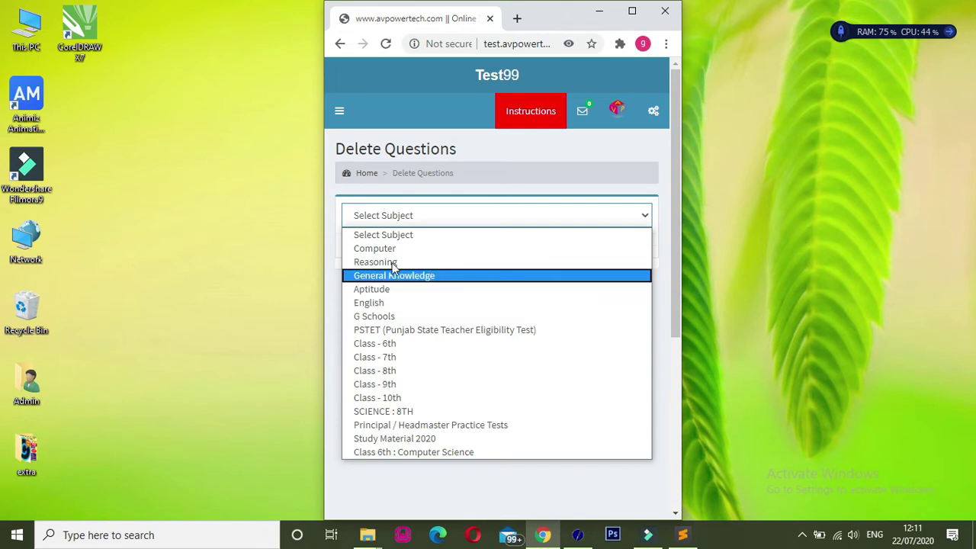
{"action": "left_click", "coordinate": [387, 316]}
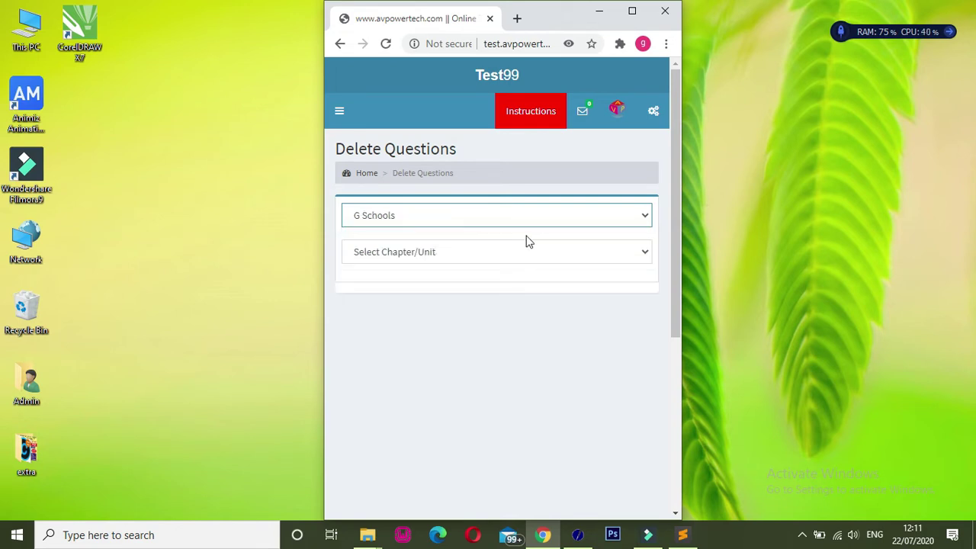
{"action": "left_click", "coordinate": [460, 252]}
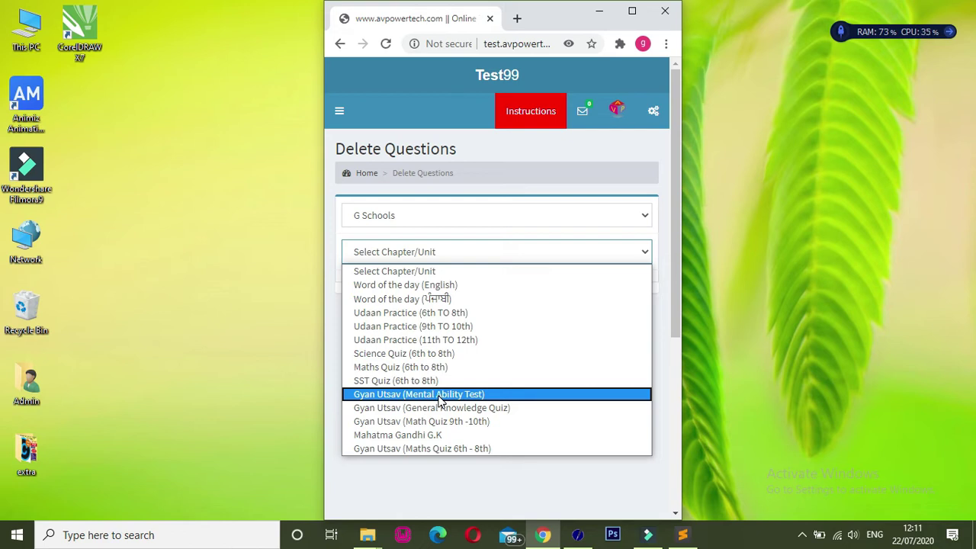
{"action": "left_click", "coordinate": [439, 397]}
{"action": "left_click_drag", "start_coordinate": [438, 403], "coordinate": [584, 363]}
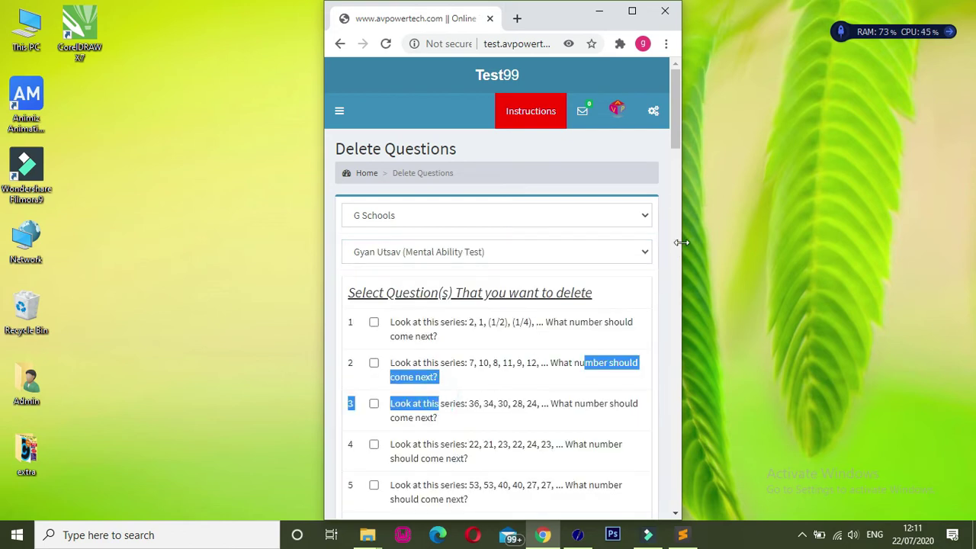
{"action": "left_click", "coordinate": [626, 304]}
{"action": "mouse_move", "coordinate": [675, 135]}
{"action": "left_mouse_down"}
{"action": "mouse_move", "coordinate": [651, 481]}
{"action": "mouse_move", "coordinate": [686, 131]}
{"action": "left_mouse_up"}
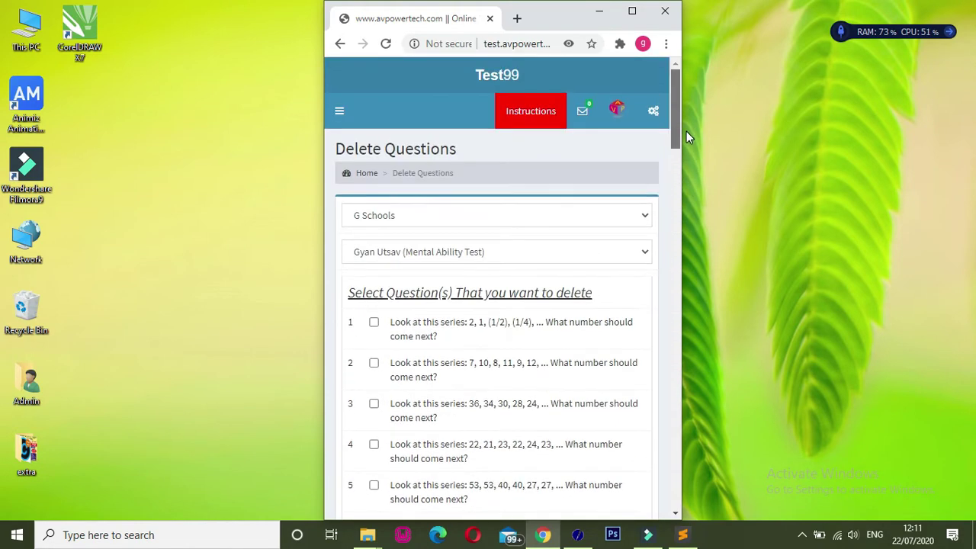
- Switch to Class 6th : Computer Science, chapter Introduction to Computer
{"action": "left_click", "coordinate": [424, 215]}
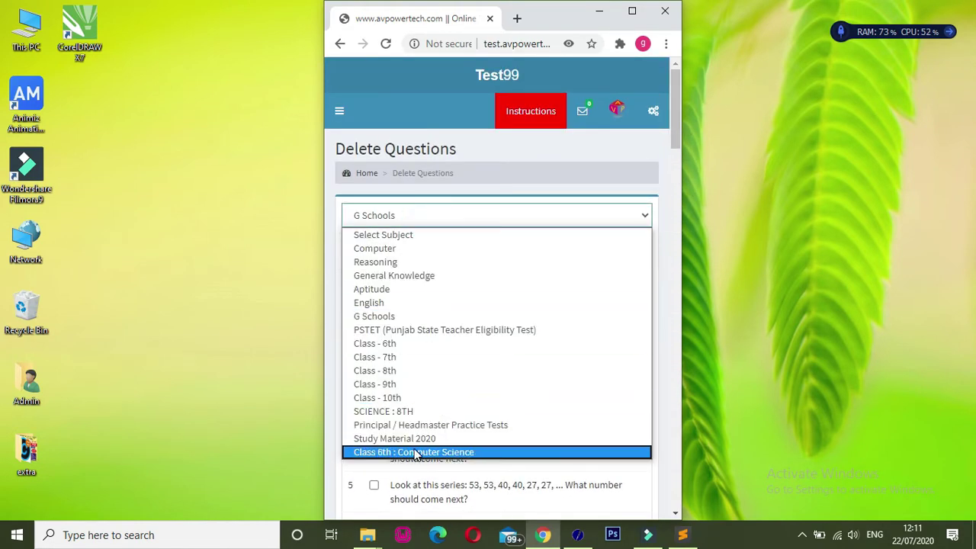
{"action": "left_click", "coordinate": [414, 455]}
{"action": "left_click", "coordinate": [413, 253]}
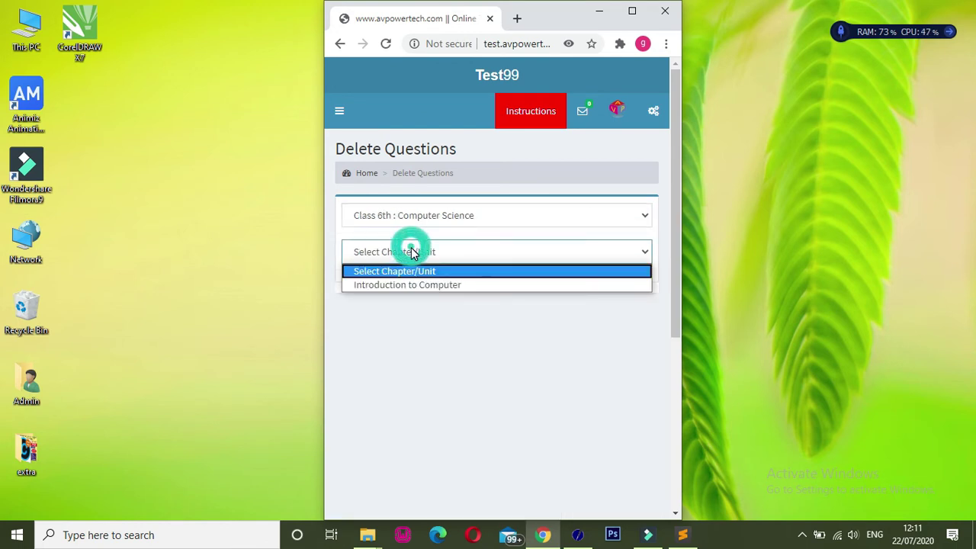
{"action": "left_click", "coordinate": [409, 284]}
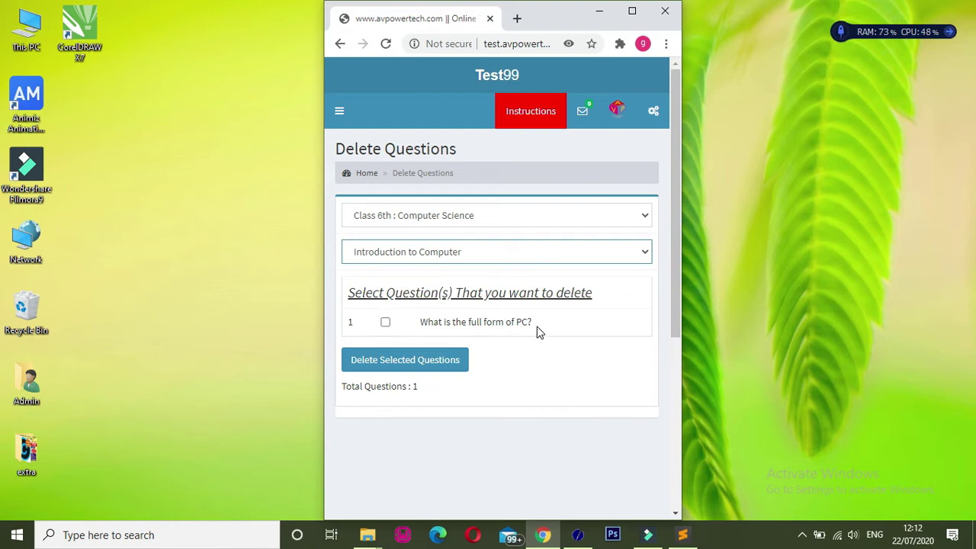
- List the 64 Class - 6th Computer (Chapter-1 To Chapter-9) questions and scroll through them
{"action": "left_click", "coordinate": [433, 215]}
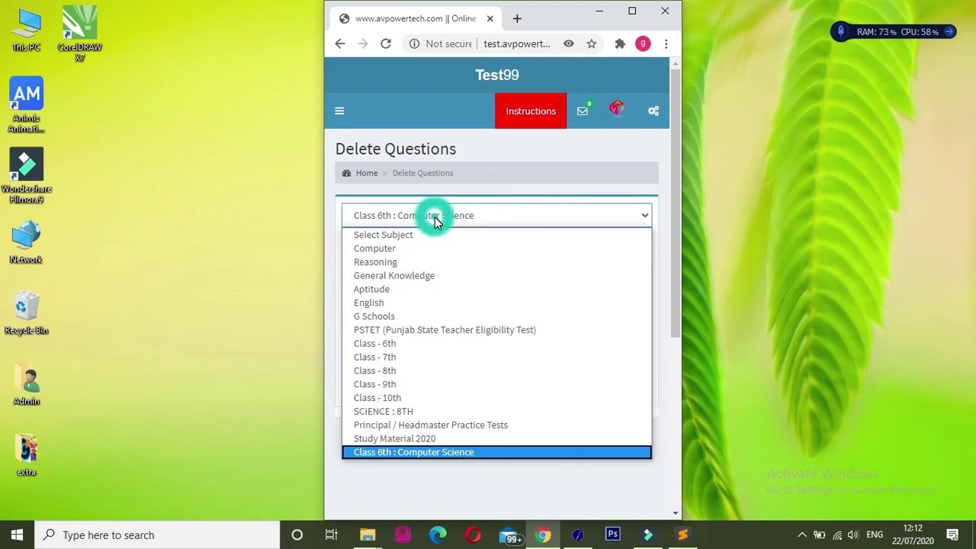
{"action": "left_click", "coordinate": [393, 345]}
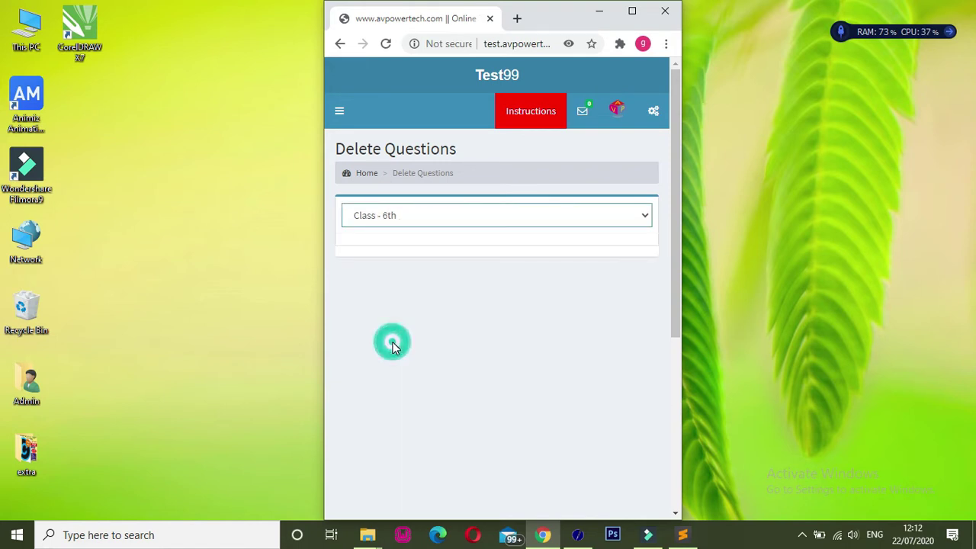
{"action": "left_click", "coordinate": [393, 256]}
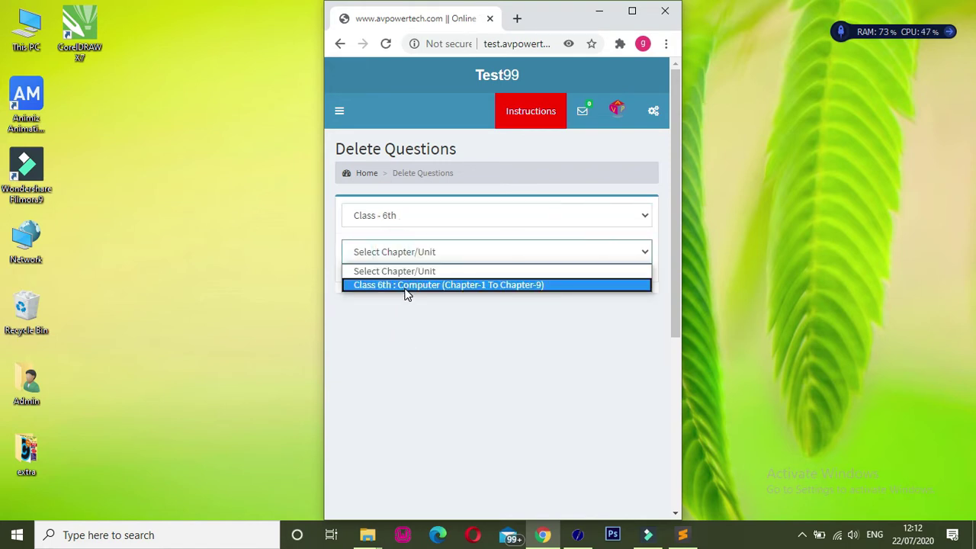
{"action": "left_click", "coordinate": [405, 284]}
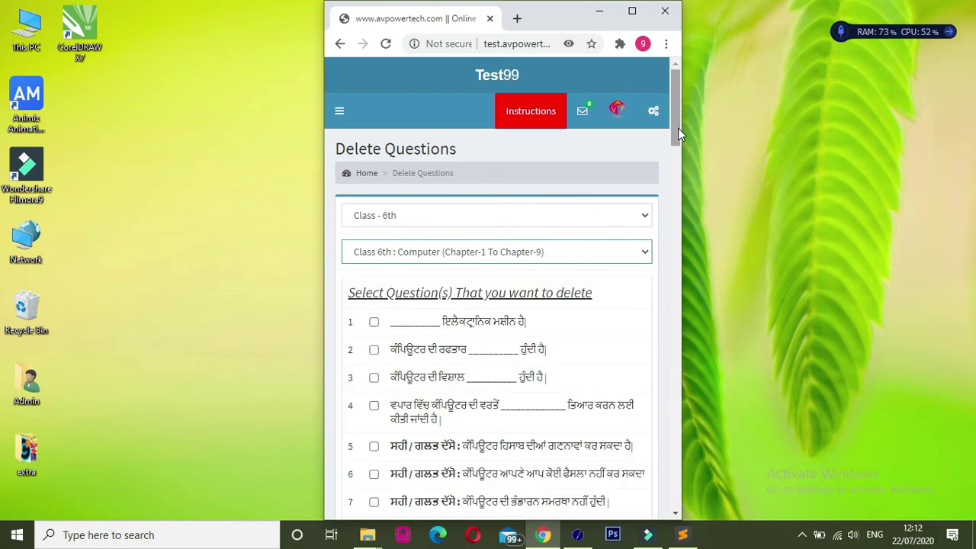
{"action": "left_click_drag", "start_coordinate": [678, 126], "coordinate": [670, 486]}
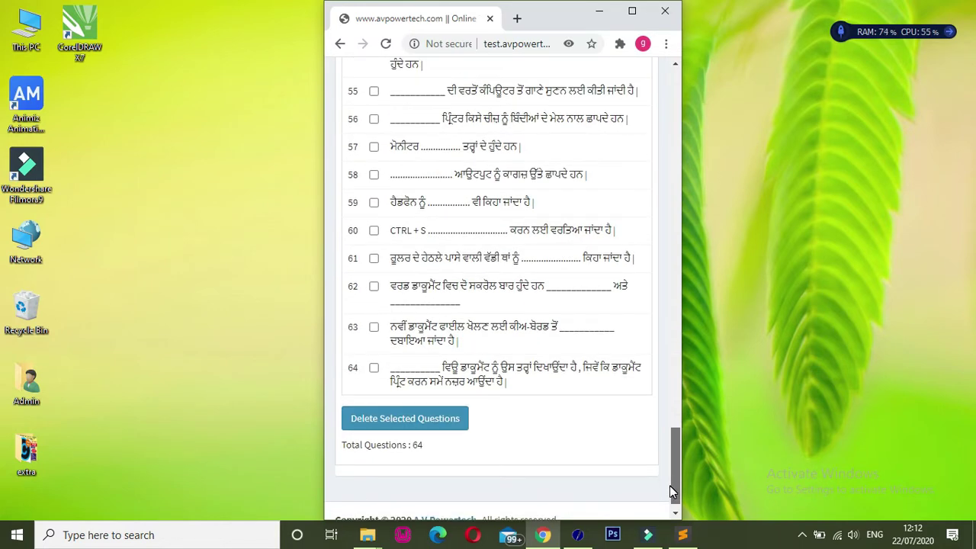
{"action": "left_click_drag", "start_coordinate": [670, 485], "coordinate": [675, 159]}
{"action": "left_click_drag", "start_coordinate": [675, 158], "coordinate": [668, 221]}
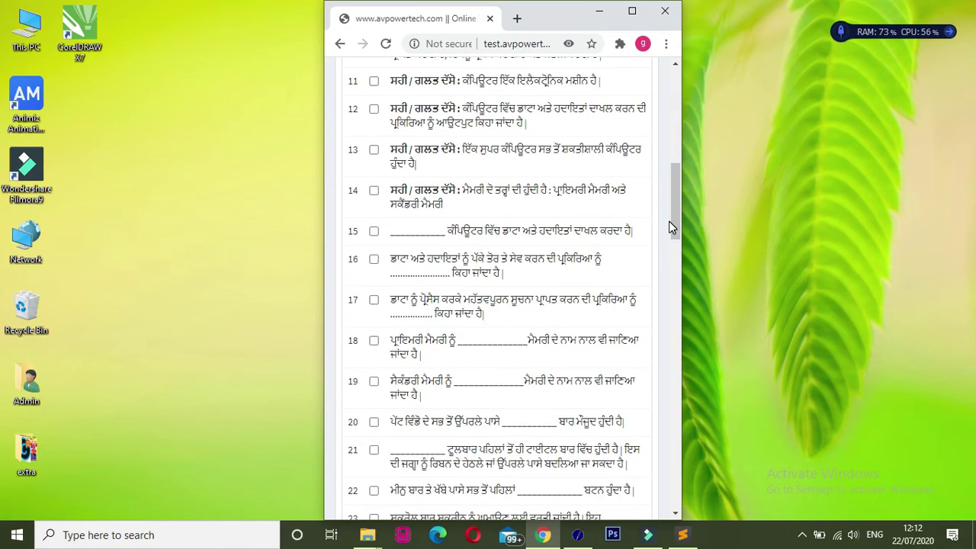
- Tick question 14, scroll the list, then return to the Home dashboard
{"action": "left_click", "coordinate": [373, 192]}
{"action": "left_click_drag", "start_coordinate": [677, 205], "coordinate": [663, 472]}
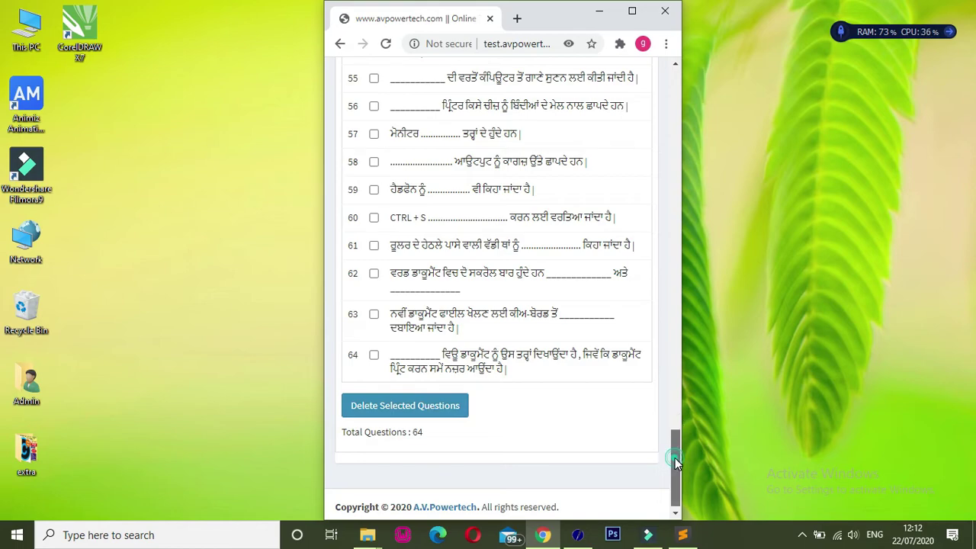
{"action": "scroll", "coordinate": [675, 442], "scroll_direction": "up", "scroll_amount": 5}
{"action": "left_click_drag", "start_coordinate": [675, 388], "coordinate": [676, 86]}
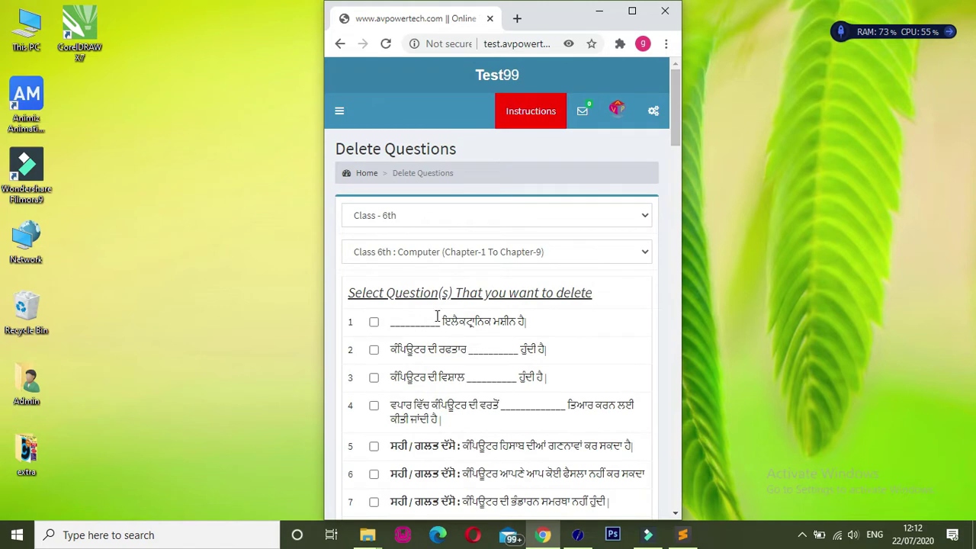
{"action": "left_click", "coordinate": [367, 174]}
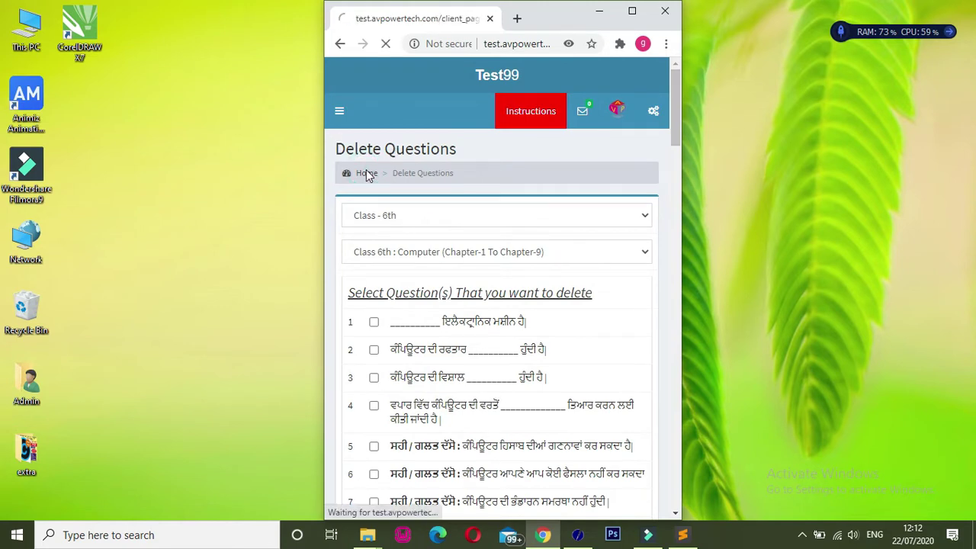
- Go to Questions > Update Questions through the sidebar and open the subject list
{"action": "left_click", "coordinate": [340, 125]}
{"action": "left_click", "coordinate": [341, 126]}
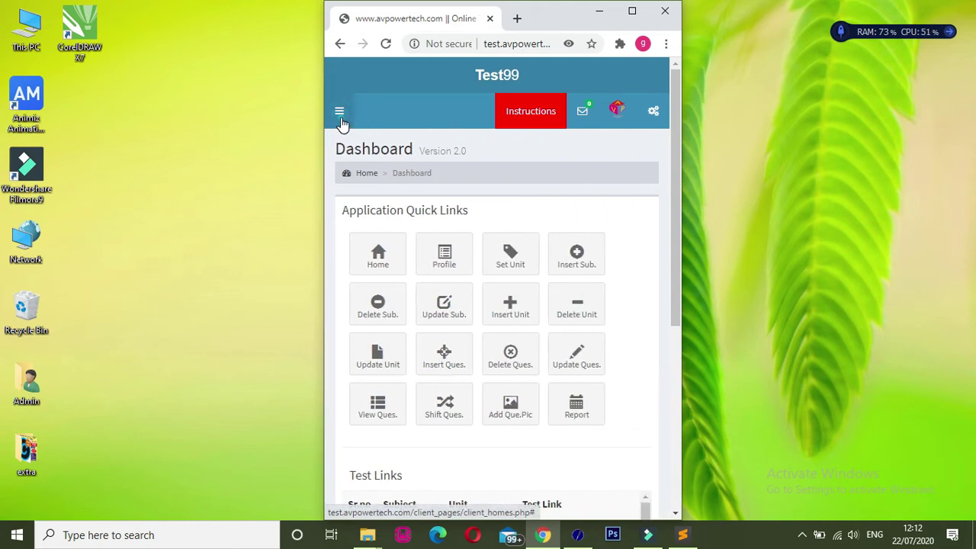
{"action": "left_click", "coordinate": [340, 122]}
{"action": "left_click", "coordinate": [393, 363]}
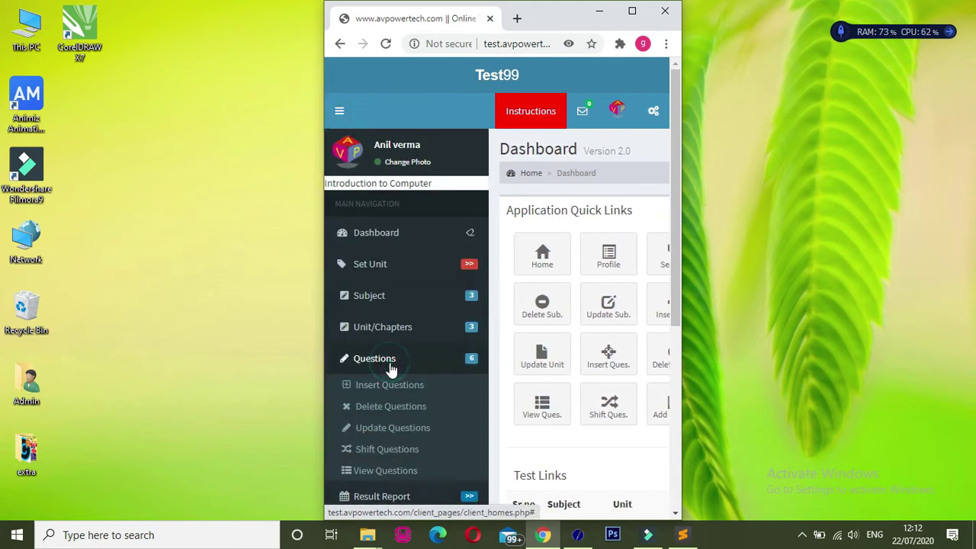
{"action": "left_click", "coordinate": [391, 431]}
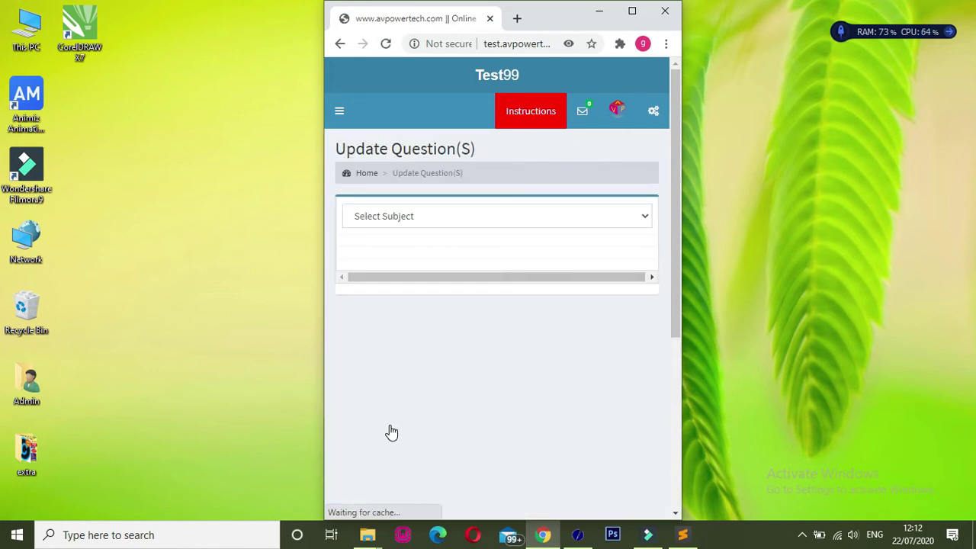
{"action": "left_click", "coordinate": [401, 218]}
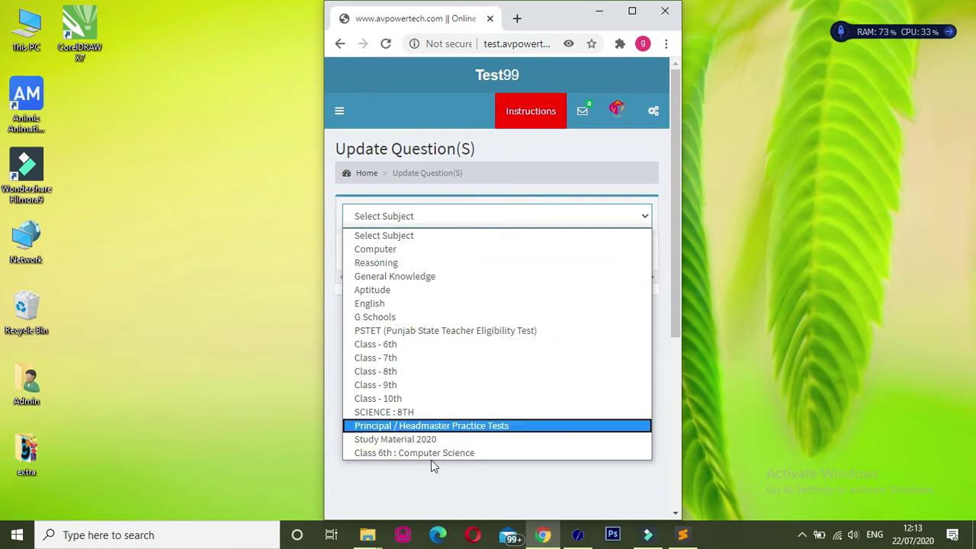
- Choose G Schools, Maths Quiz (6th to 8th), and load question 4 for editing
{"action": "left_click", "coordinate": [408, 316]}
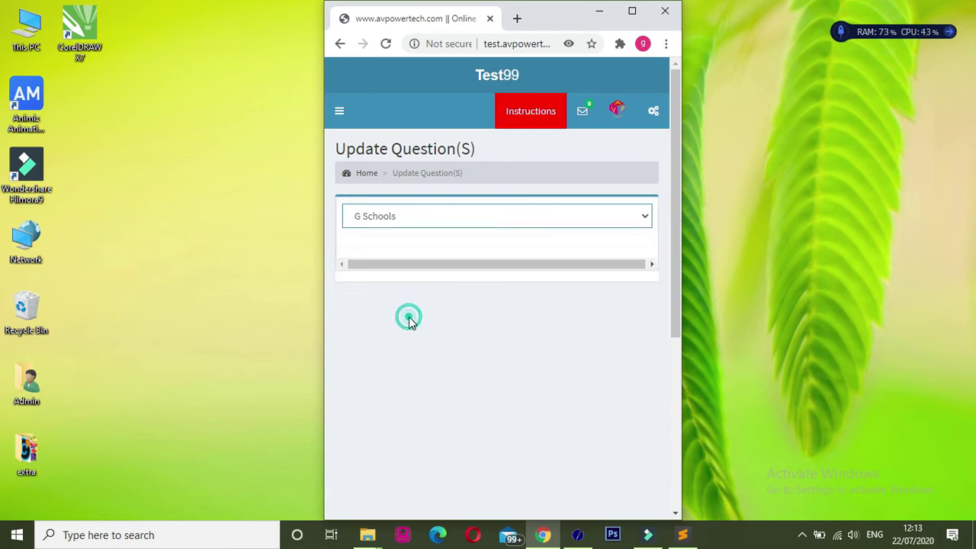
{"action": "left_click", "coordinate": [384, 252]}
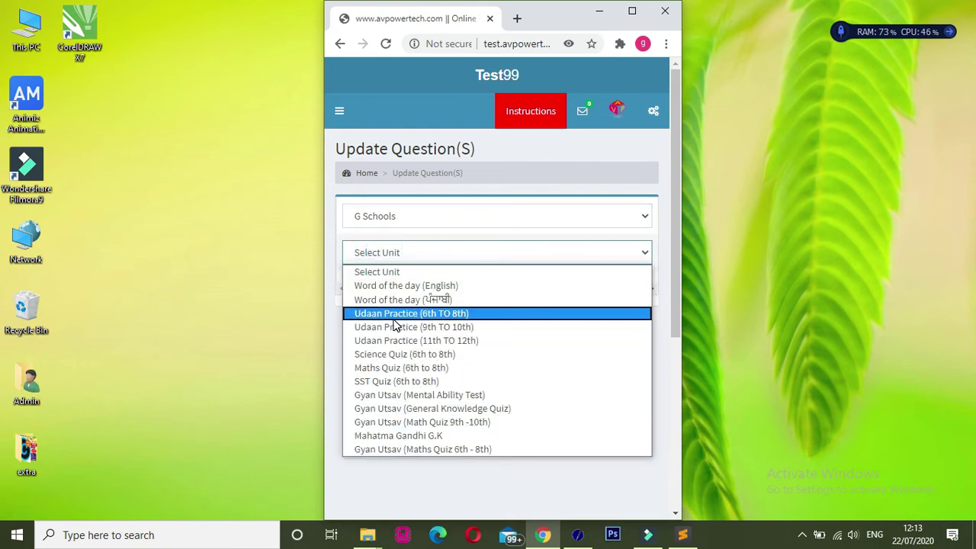
{"action": "left_click", "coordinate": [412, 368]}
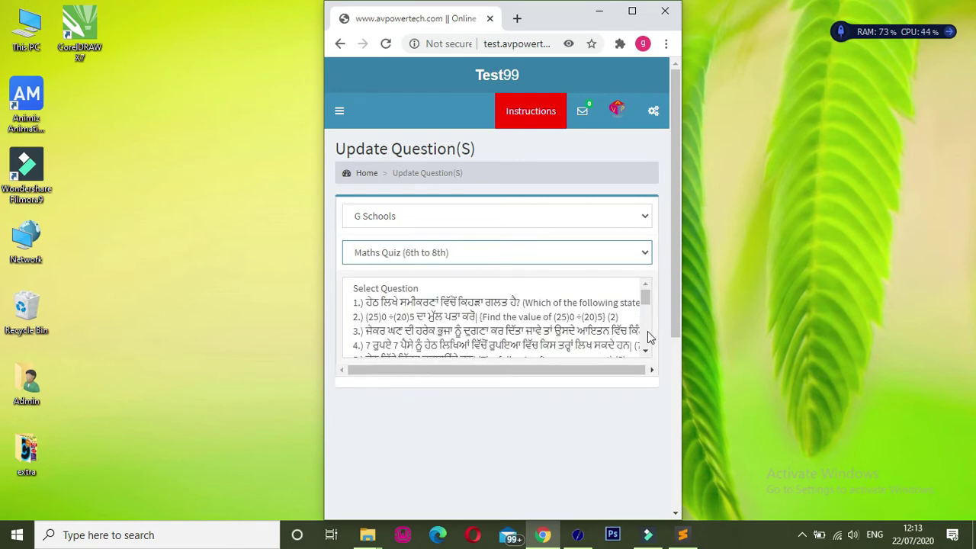
{"action": "left_click_drag", "start_coordinate": [645, 295], "coordinate": [688, 369]}
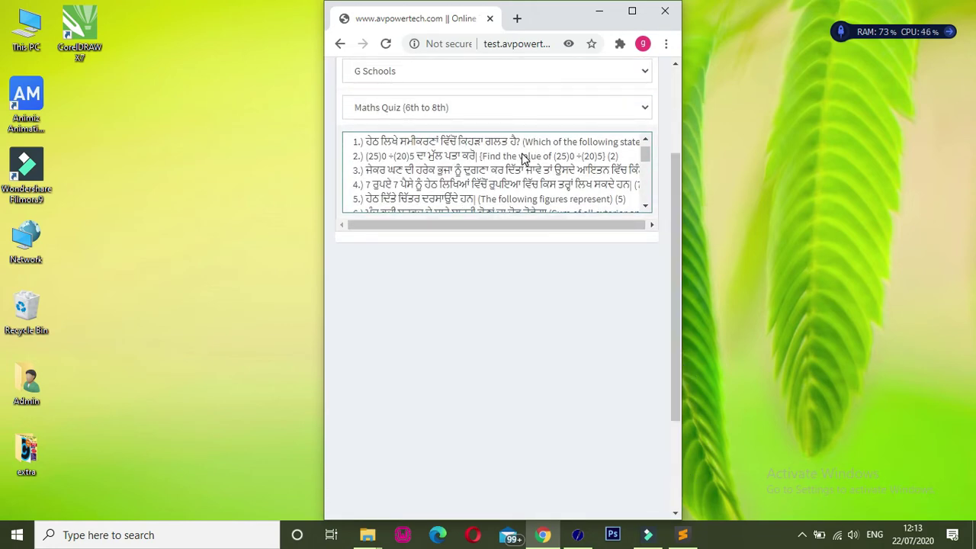
{"action": "left_click", "coordinate": [680, 181]}
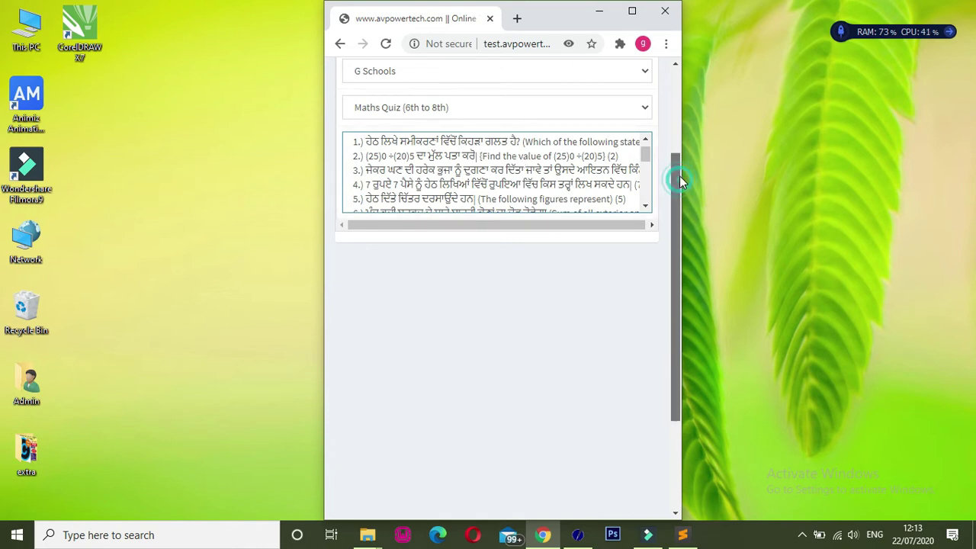
{"action": "left_click_drag", "start_coordinate": [680, 179], "coordinate": [679, 162]}
{"action": "left_click", "coordinate": [593, 234]}
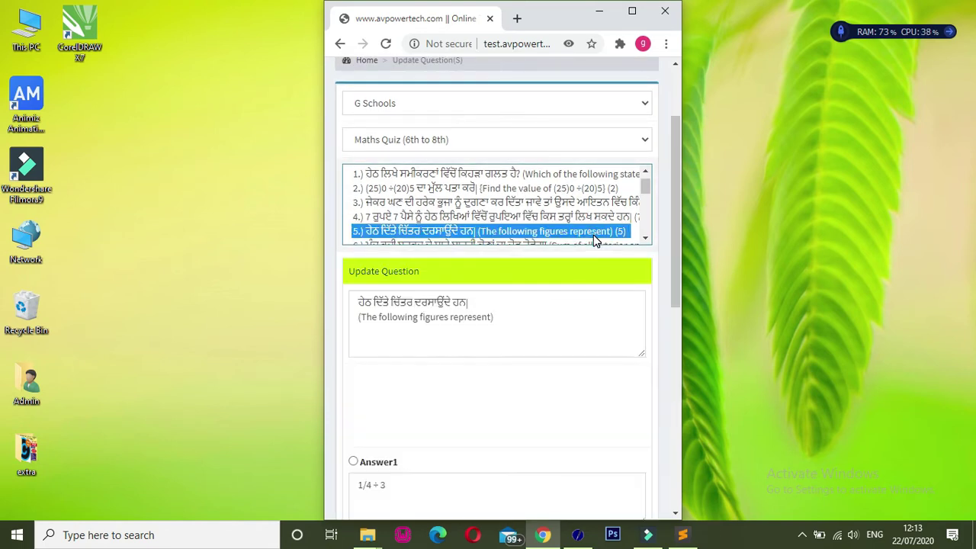
{"action": "left_click", "coordinate": [527, 219]}
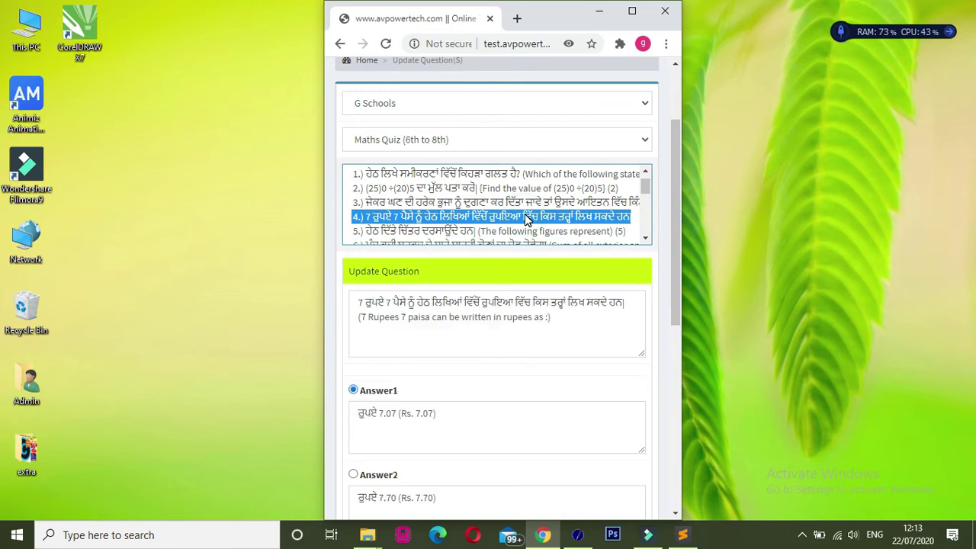
- Mark Answer1 (Rs. 7.07) as correct and save the question
{"action": "left_click_drag", "start_coordinate": [677, 222], "coordinate": [659, 358]}
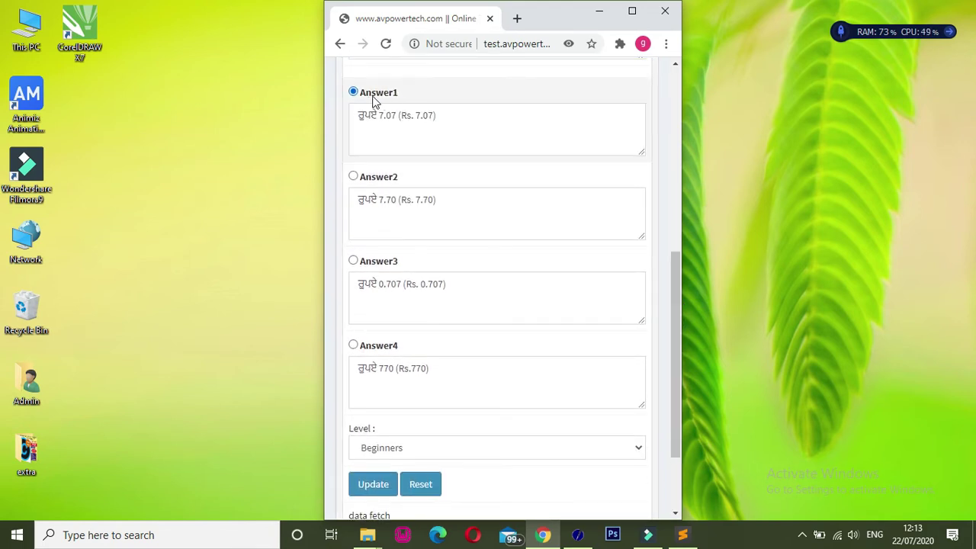
{"action": "left_click", "coordinate": [386, 182]}
{"action": "left_click", "coordinate": [377, 261]}
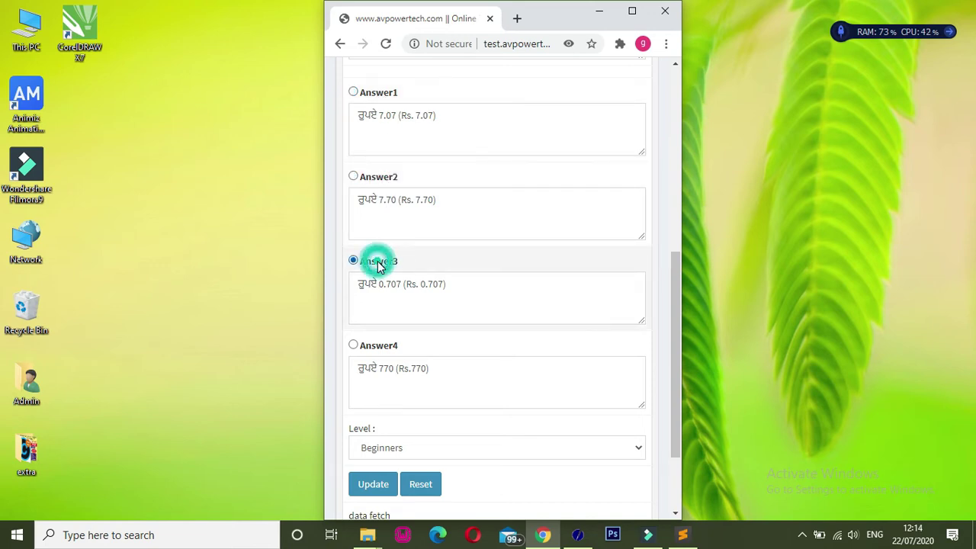
{"action": "left_click", "coordinate": [375, 95]}
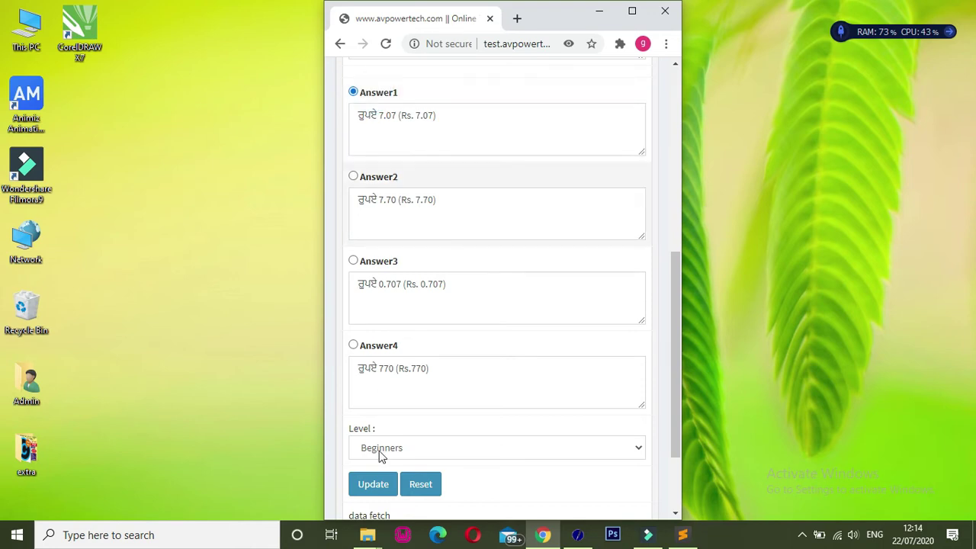
{"action": "left_click", "coordinate": [379, 488]}
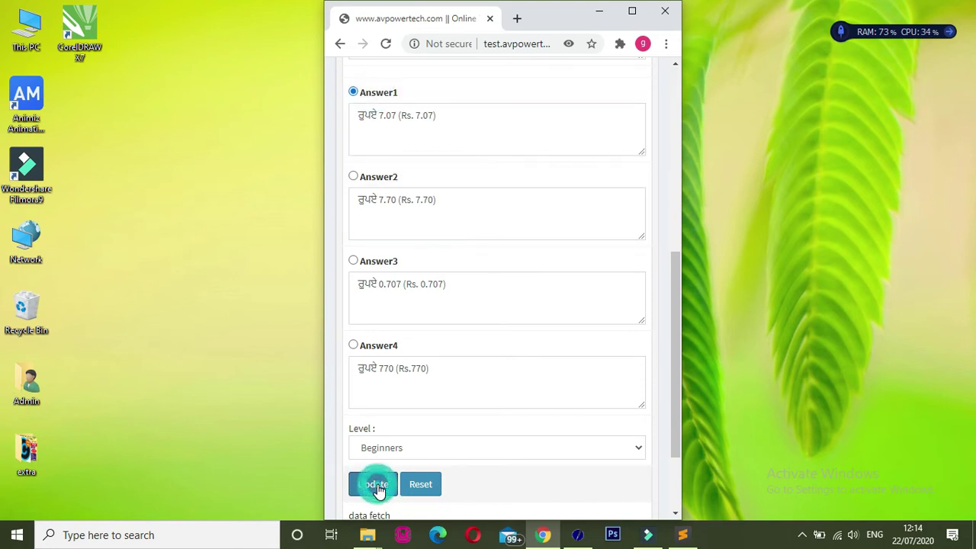
{"action": "left_click_drag", "start_coordinate": [676, 309], "coordinate": [678, 353]}
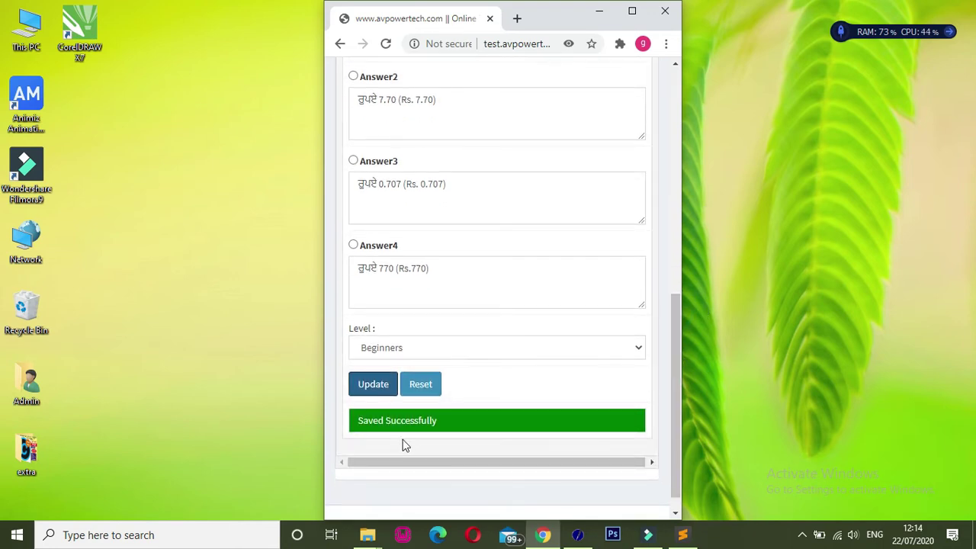
- Keep G Schools as subject and open its unit dropdown showing Maths Quiz (6th to 8th)
{"action": "left_click_drag", "start_coordinate": [672, 420], "coordinate": [677, 232]}
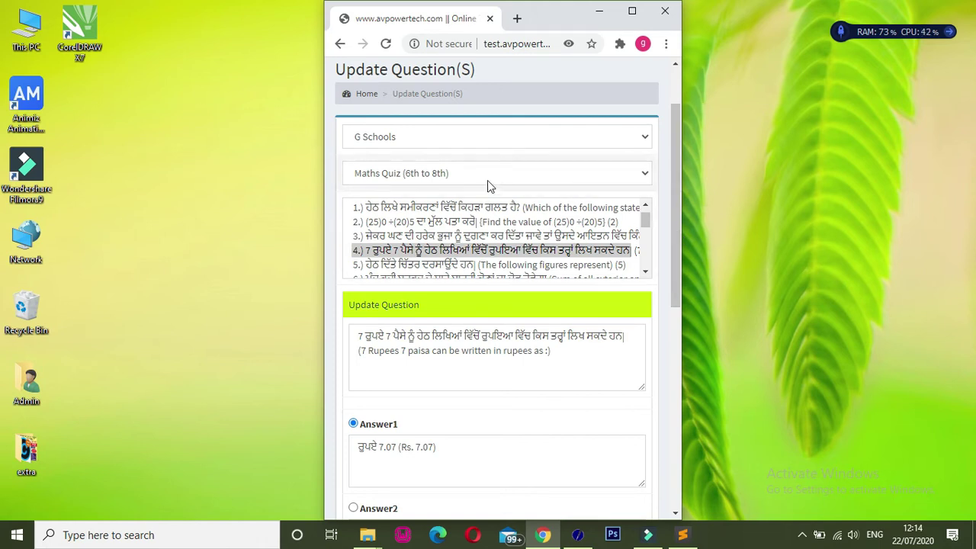
{"action": "left_click", "coordinate": [434, 137]}
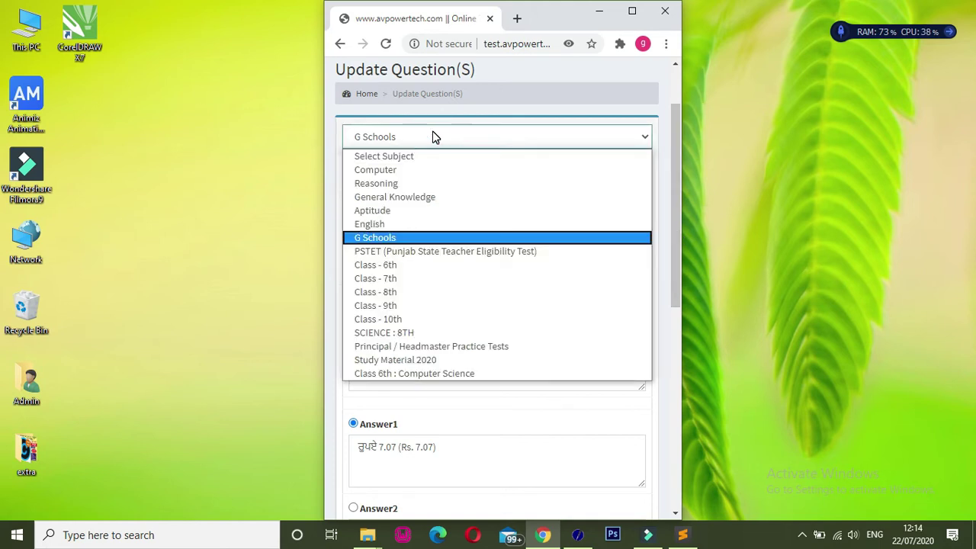
{"action": "left_click", "coordinate": [432, 135]}
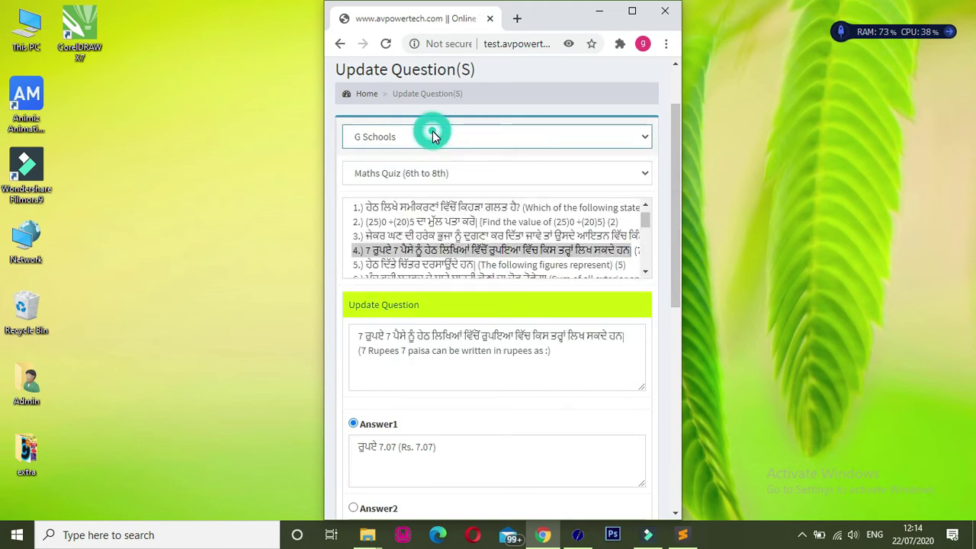
{"action": "left_click", "coordinate": [421, 175]}
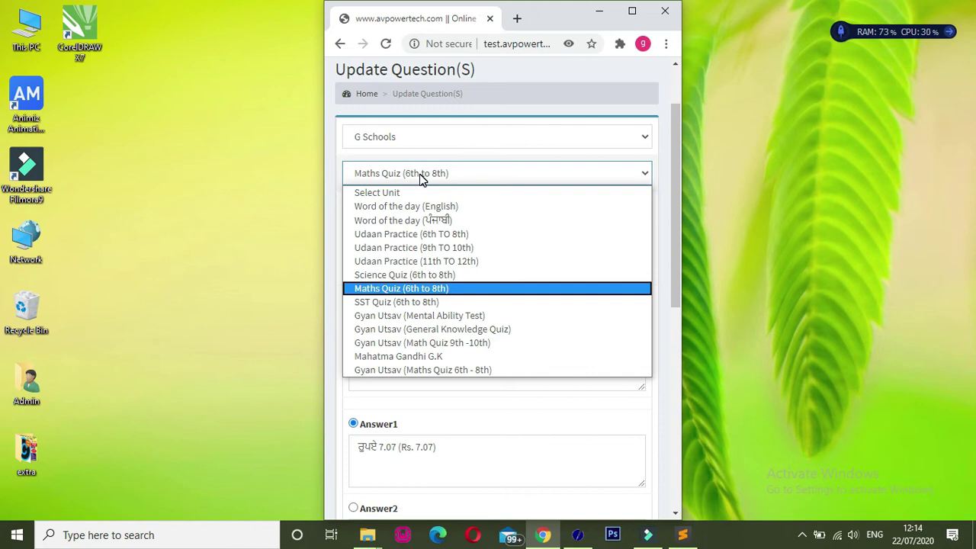
- Switch the unit to Word of the day (English) and load question 1 about SYMPTUOUS
{"action": "left_click", "coordinate": [242, 217]}
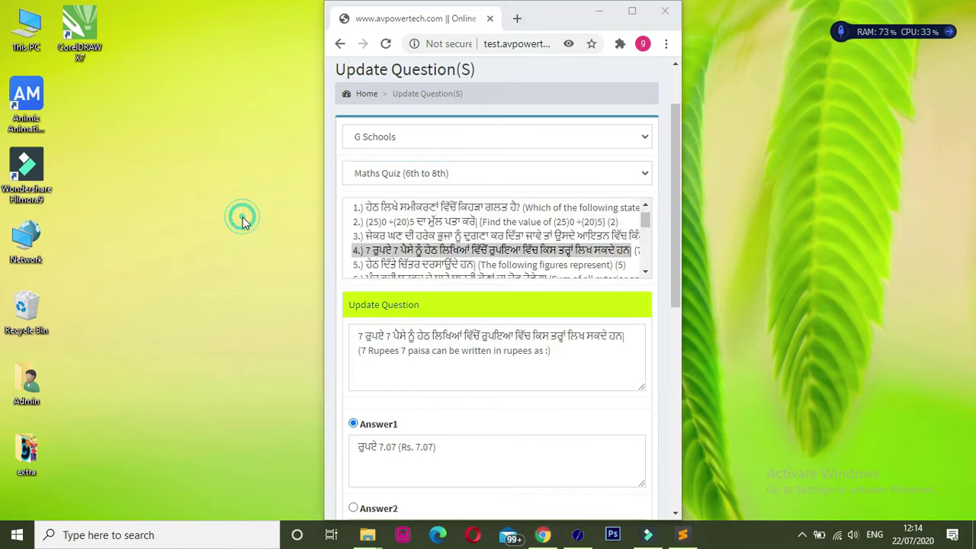
{"action": "left_click", "coordinate": [419, 175]}
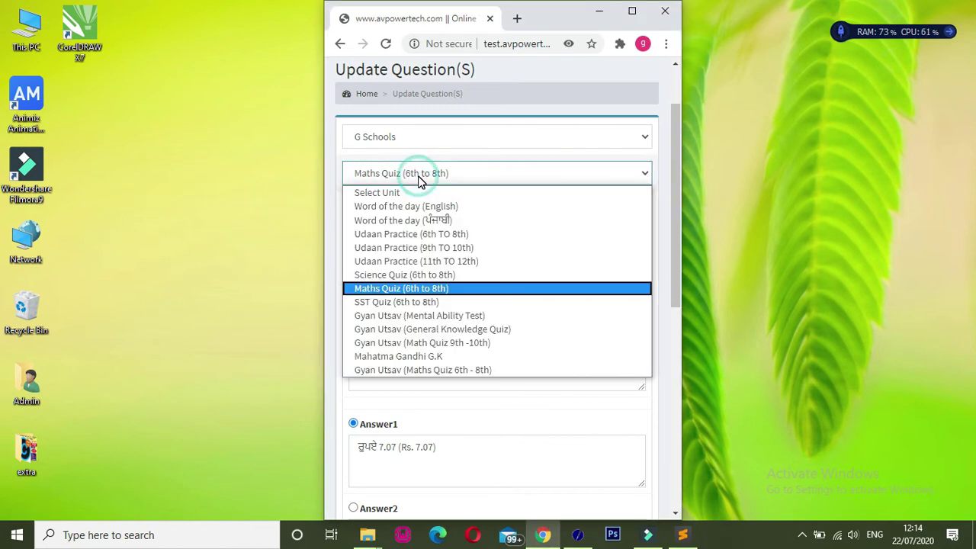
{"action": "left_click", "coordinate": [415, 221]}
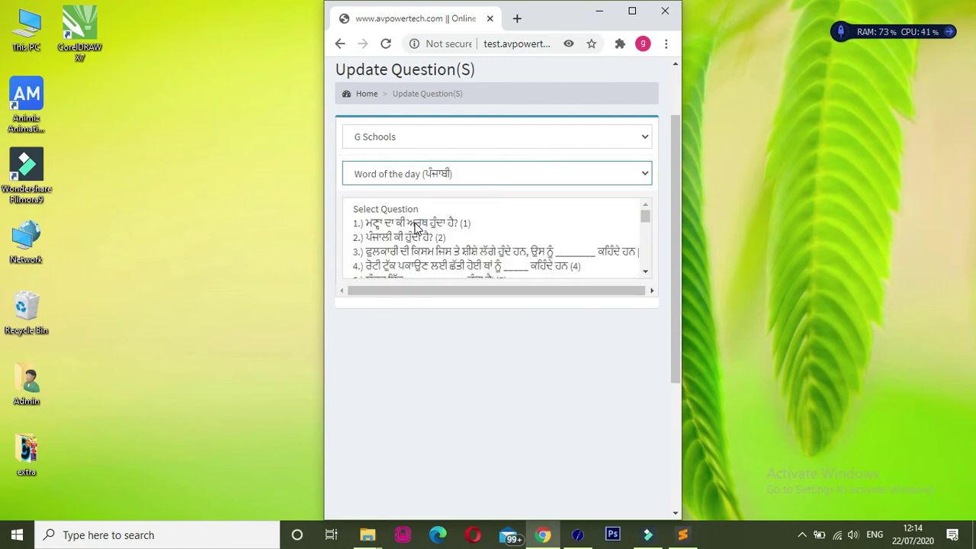
{"action": "left_click", "coordinate": [396, 174]}
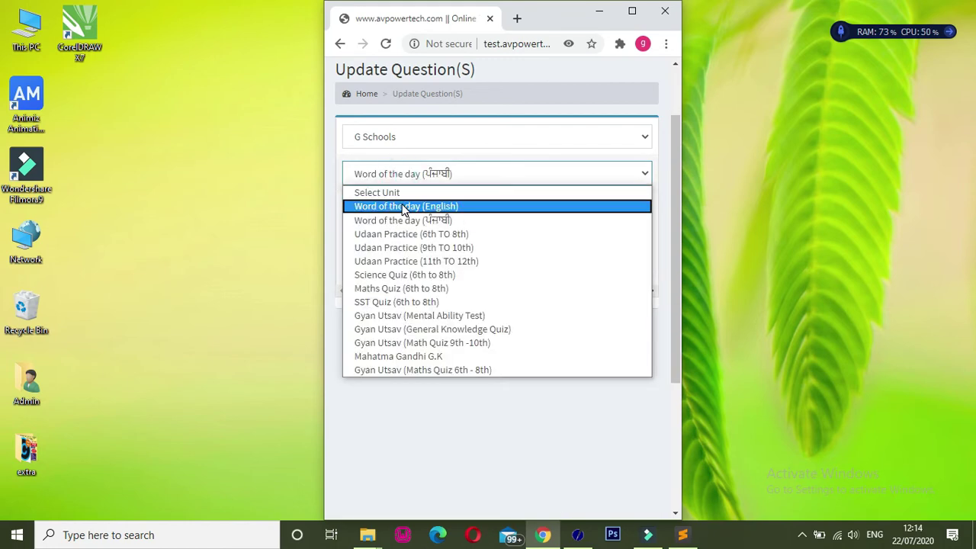
{"action": "left_click", "coordinate": [402, 208]}
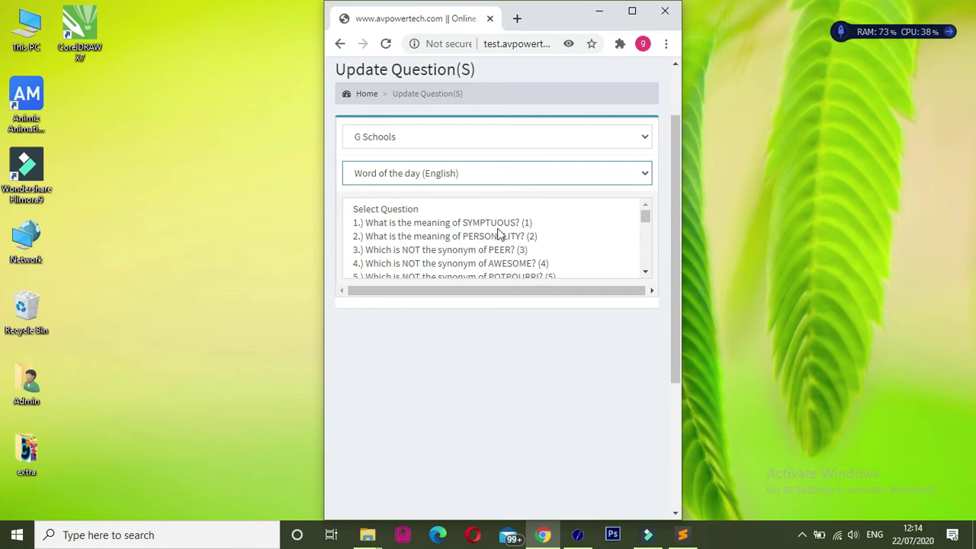
{"action": "left_click", "coordinate": [477, 222]}
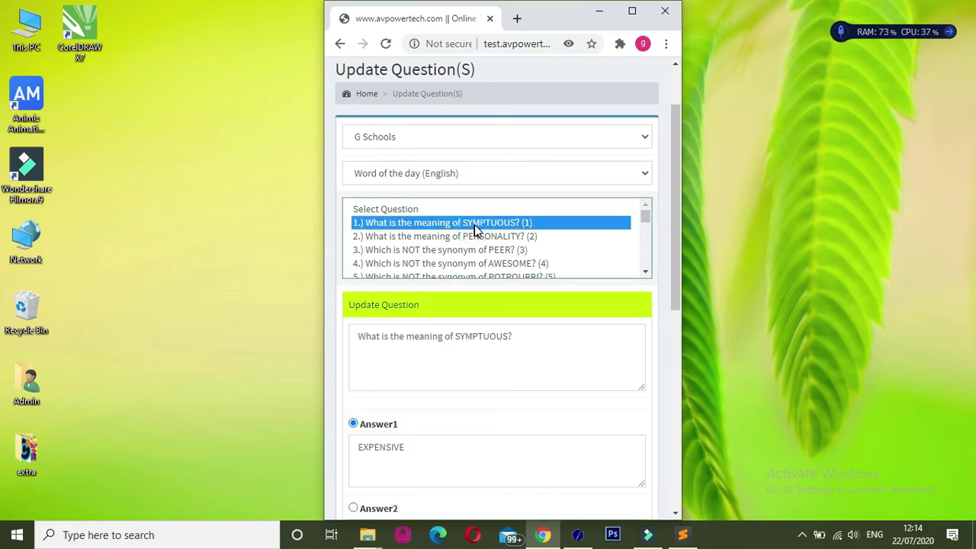
{"action": "left_click_drag", "start_coordinate": [676, 253], "coordinate": [675, 430]}
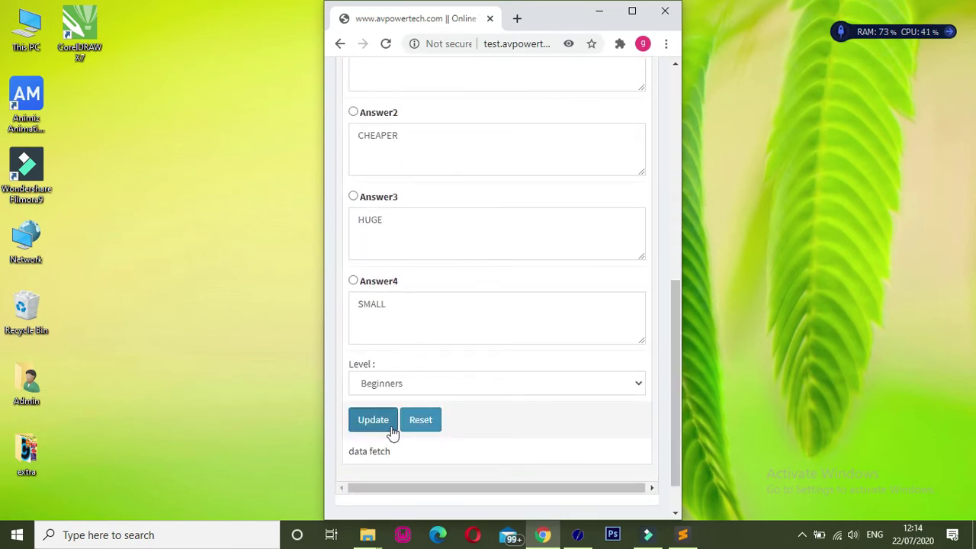
{"action": "left_click_drag", "start_coordinate": [678, 391], "coordinate": [668, 161]}
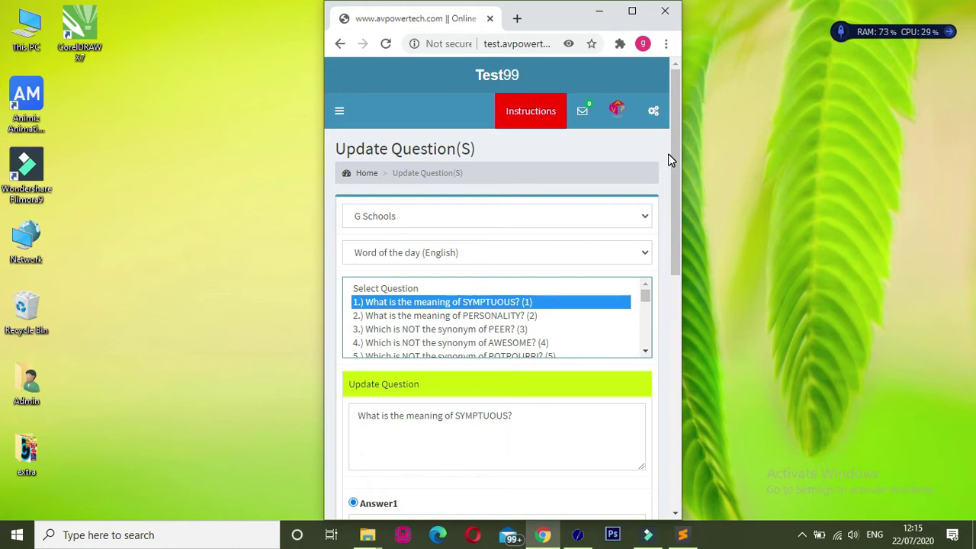
- Return to the Home dashboard and open the Shift Ques. page
{"action": "left_click", "coordinate": [364, 176]}
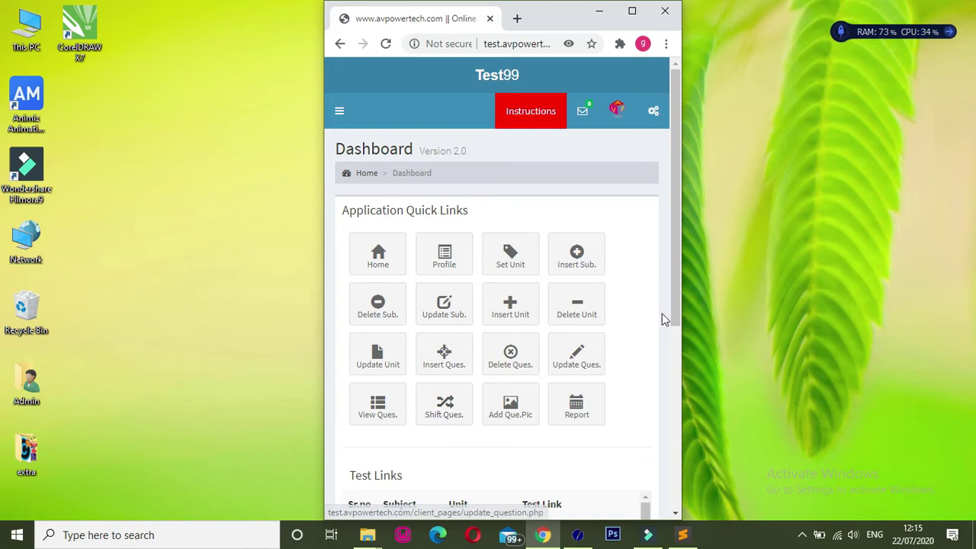
{"action": "left_click_drag", "start_coordinate": [674, 310], "coordinate": [672, 395]}
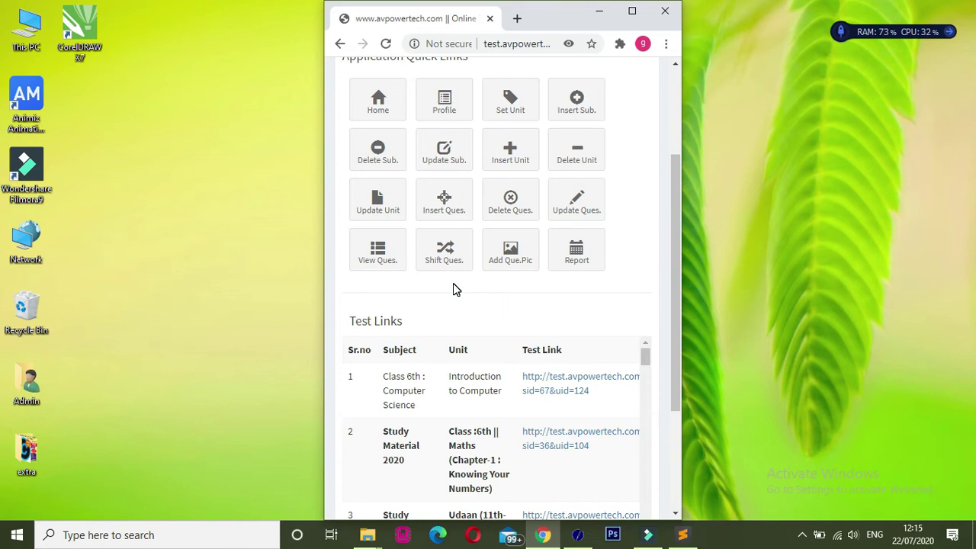
{"action": "left_click", "coordinate": [445, 254]}
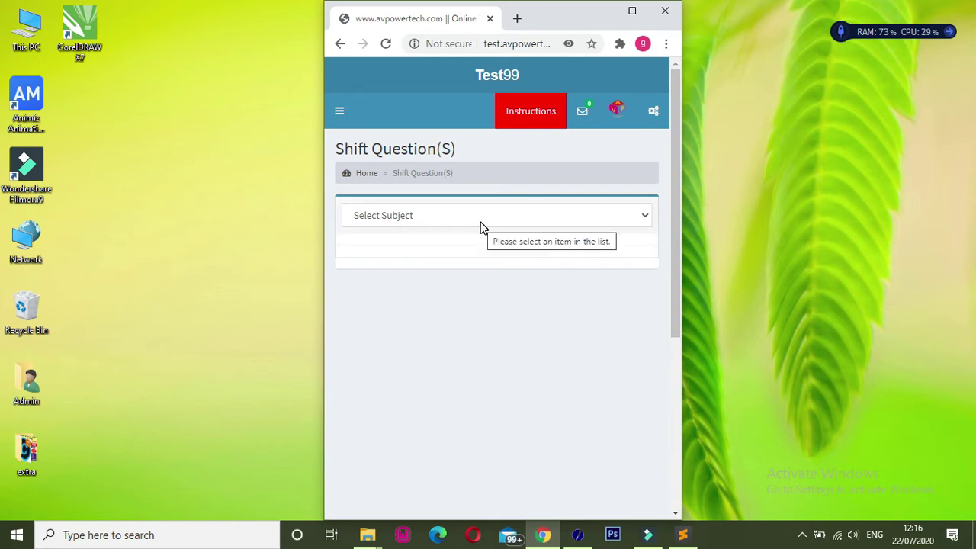
- Pick Study Material 2020, from unit Udaan (6th To 8th) - 2020, and tick question 1
{"action": "left_click", "coordinate": [466, 221]}
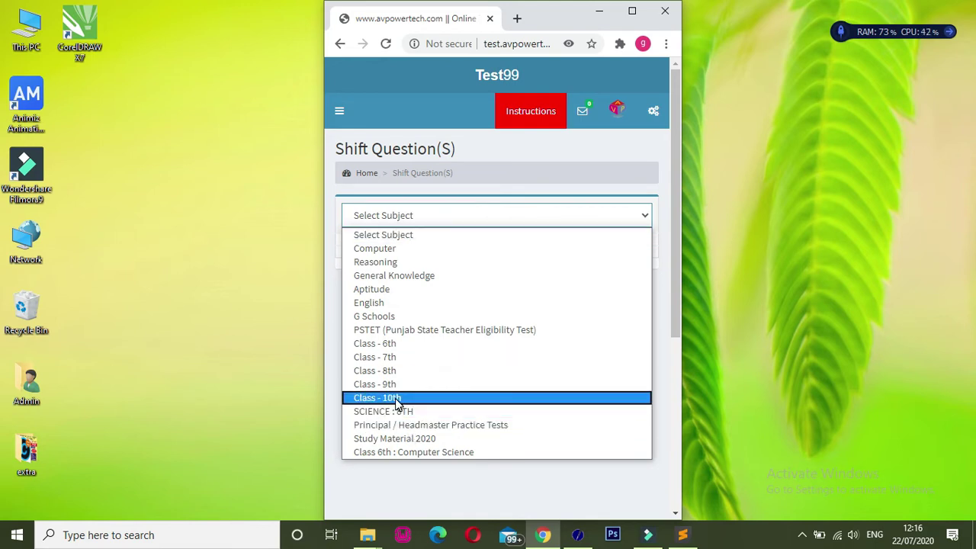
{"action": "left_click", "coordinate": [415, 441]}
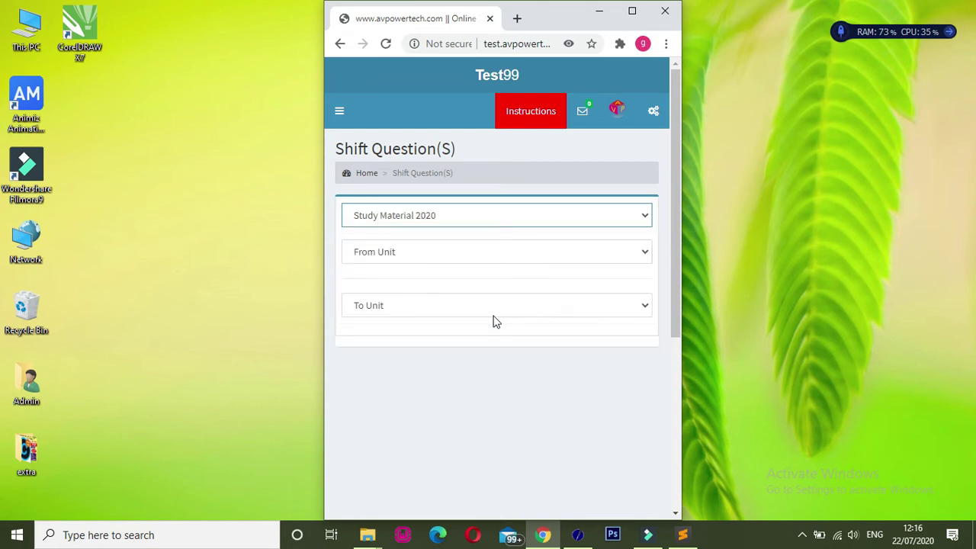
{"action": "left_click", "coordinate": [426, 252]}
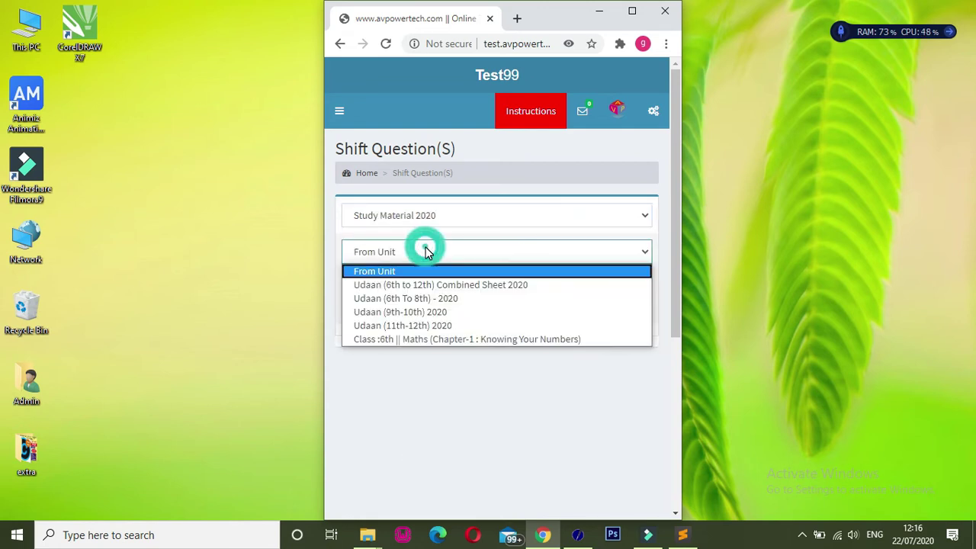
{"action": "left_click", "coordinate": [411, 301]}
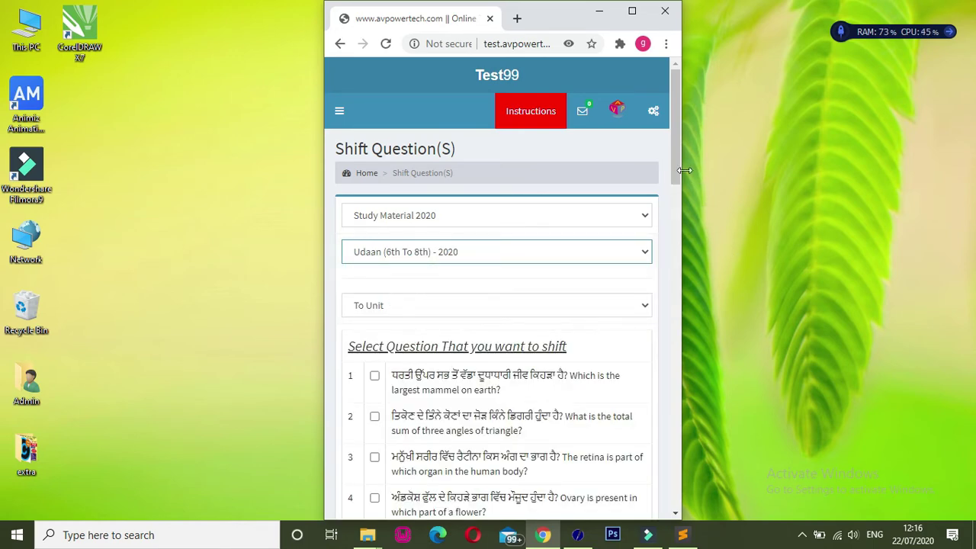
{"action": "left_click_drag", "start_coordinate": [676, 170], "coordinate": [673, 205]}
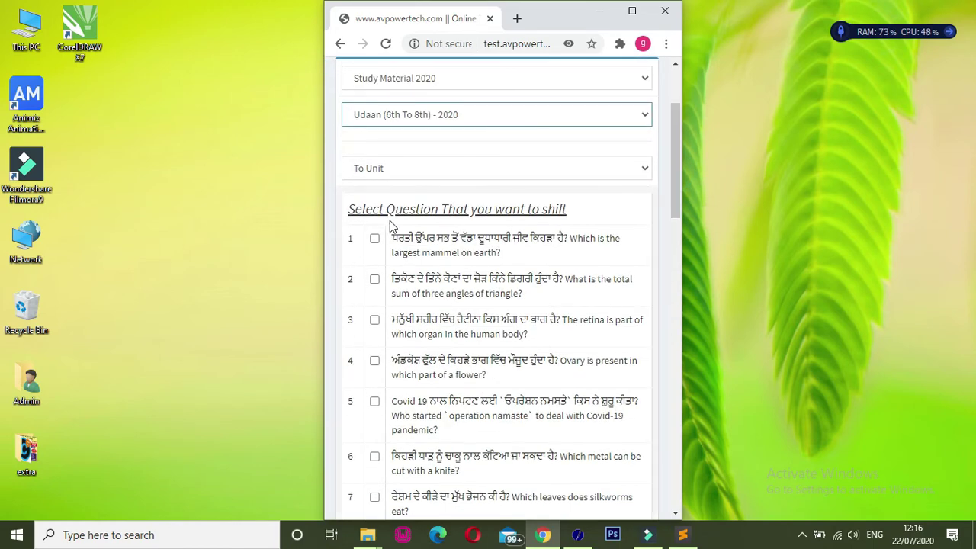
{"action": "left_click", "coordinate": [374, 238]}
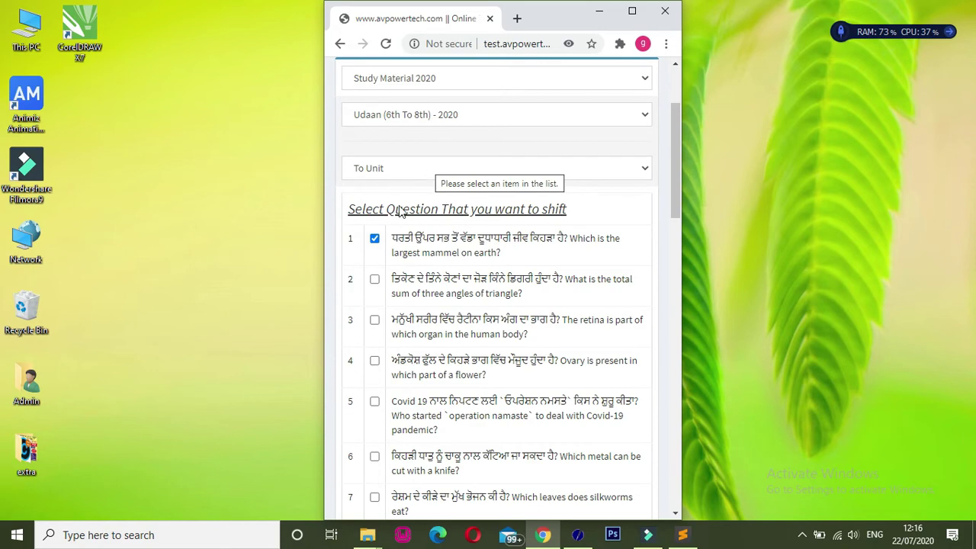
- Set the destination unit to Udaan (9th-10th) 2020 and shift the selected question
{"action": "left_click", "coordinate": [456, 173]}
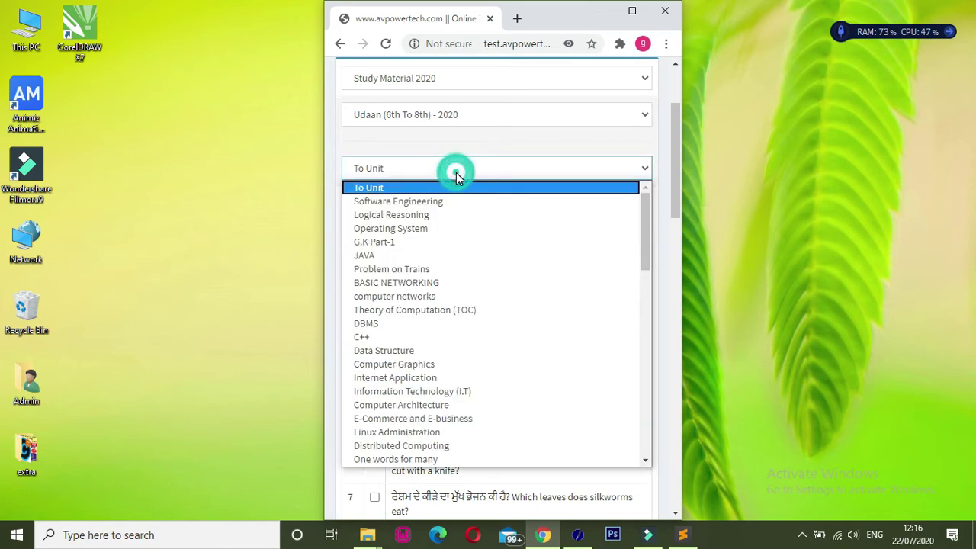
{"action": "left_click_drag", "start_coordinate": [644, 228], "coordinate": [646, 438]}
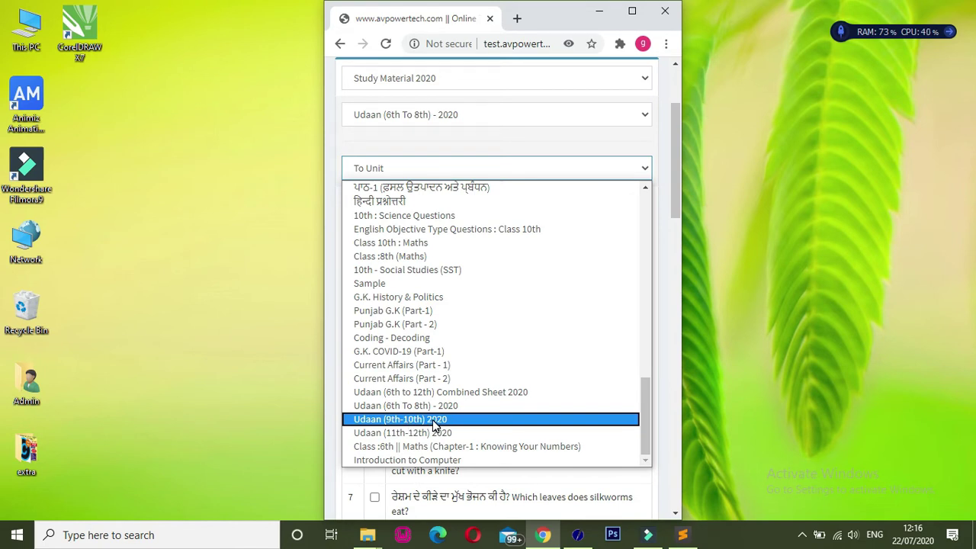
{"action": "left_click", "coordinate": [432, 420]}
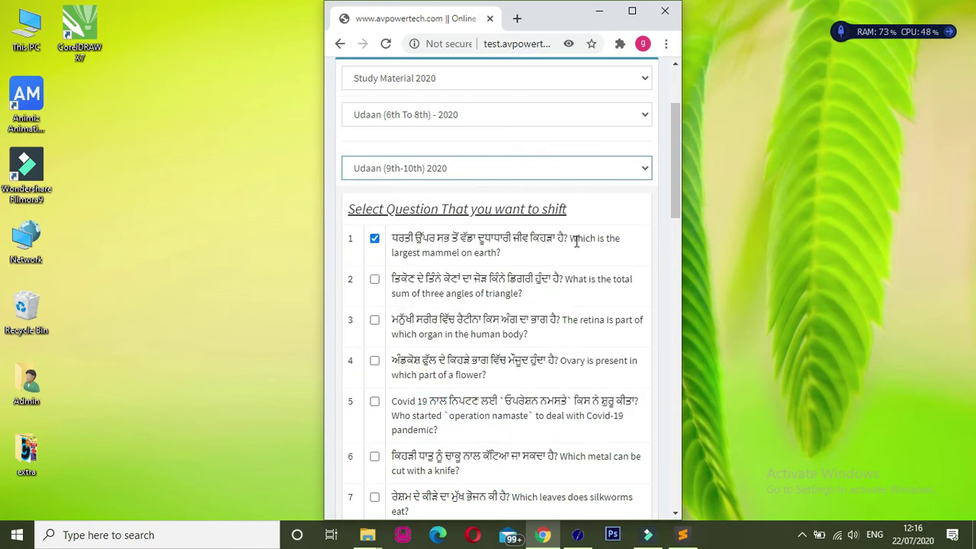
{"action": "left_click_drag", "start_coordinate": [570, 238], "coordinate": [515, 252]}
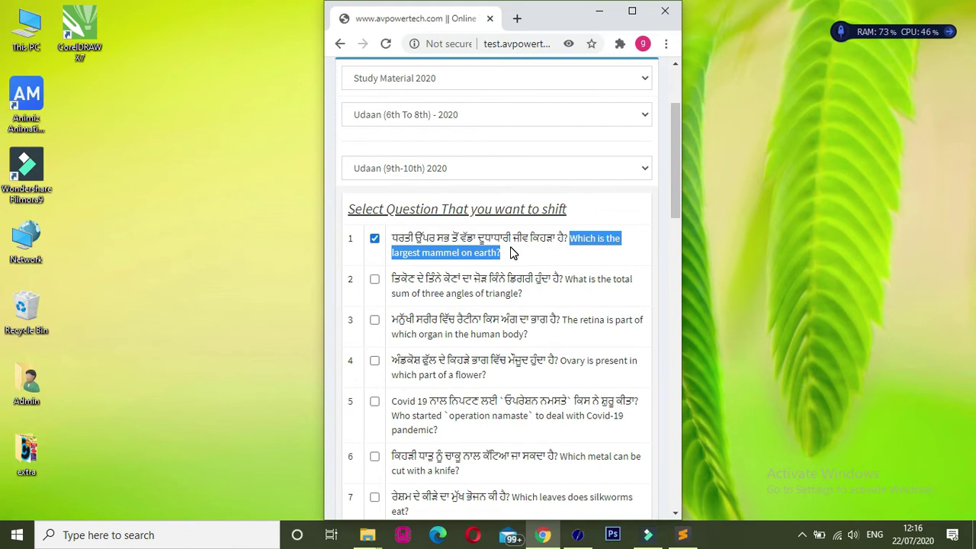
{"action": "left_click", "coordinate": [509, 251]}
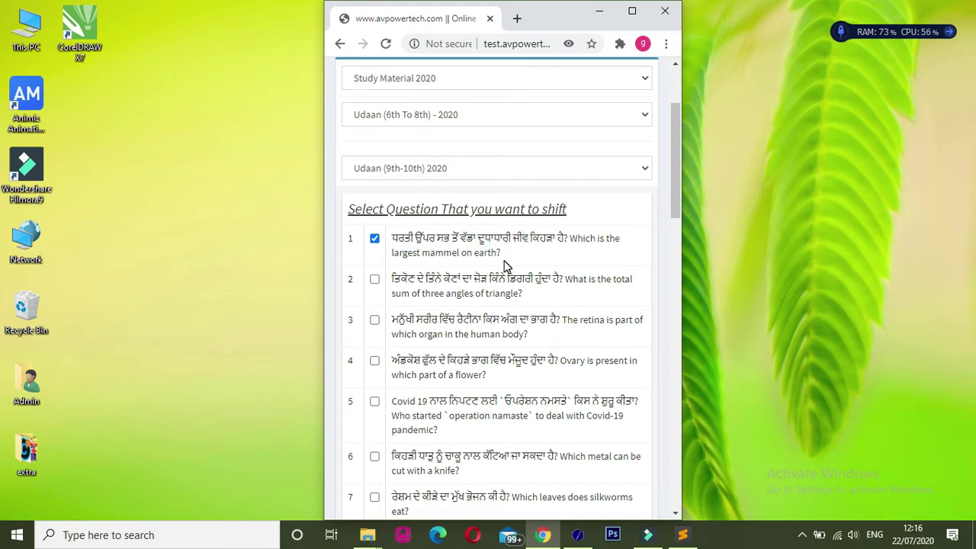
{"action": "left_click_drag", "start_coordinate": [677, 200], "coordinate": [677, 204]}
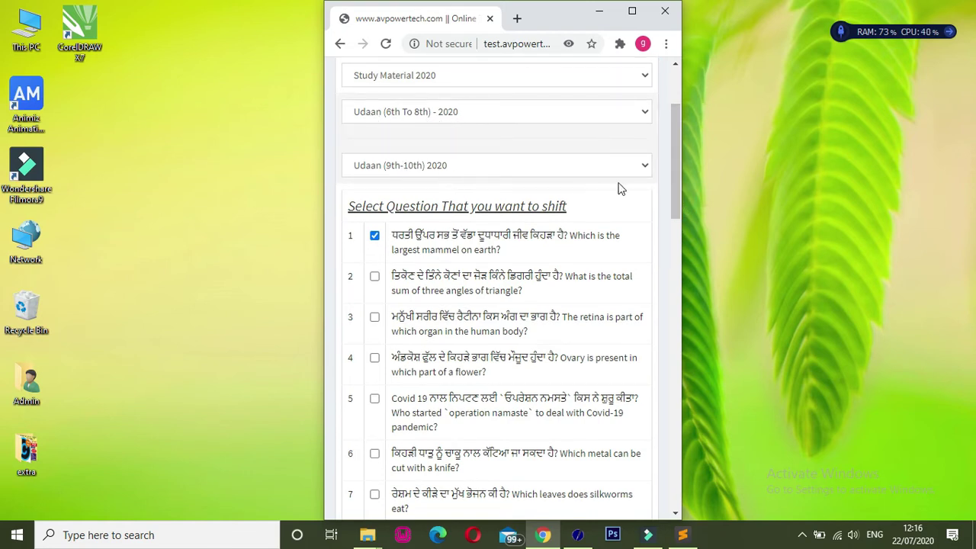
{"action": "left_click_drag", "start_coordinate": [674, 205], "coordinate": [679, 497]}
{"action": "left_click", "coordinate": [414, 408]}
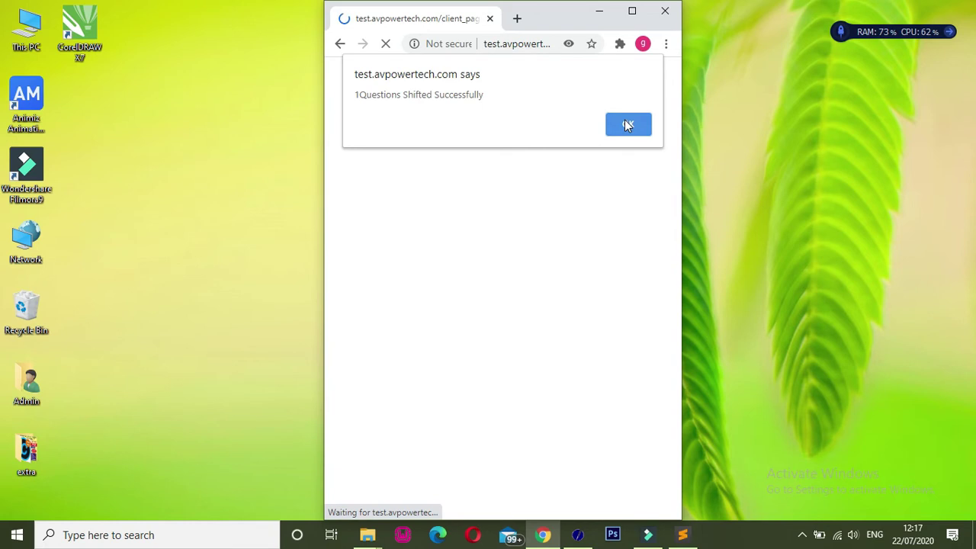
- Dismiss the shift confirmation, return Home, and open the View Ques. page
{"action": "left_click", "coordinate": [626, 125]}
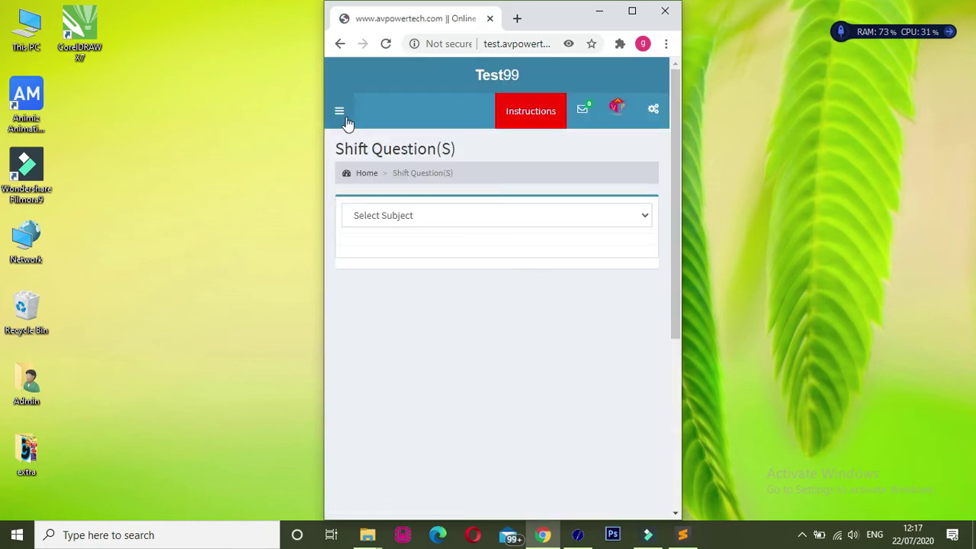
{"action": "left_click", "coordinate": [366, 173]}
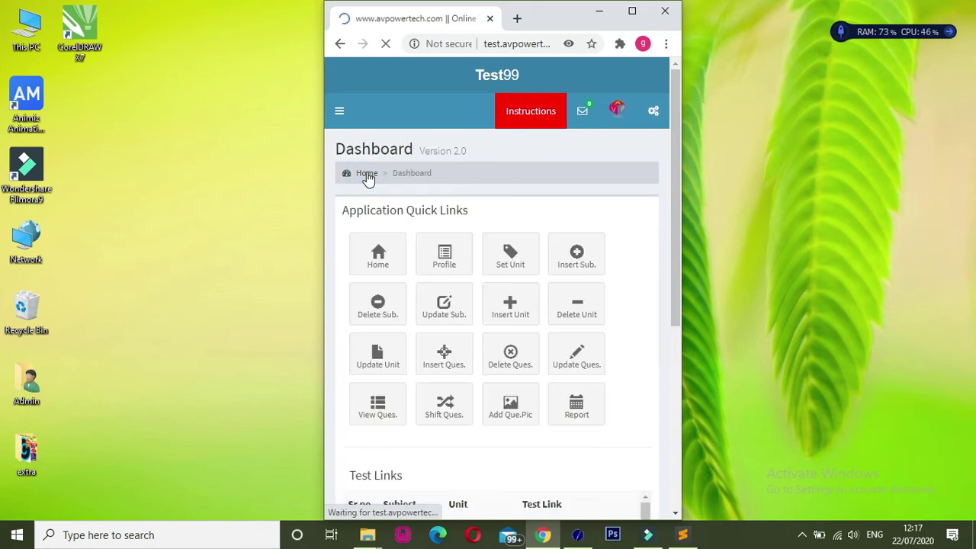
{"action": "left_click", "coordinate": [379, 406]}
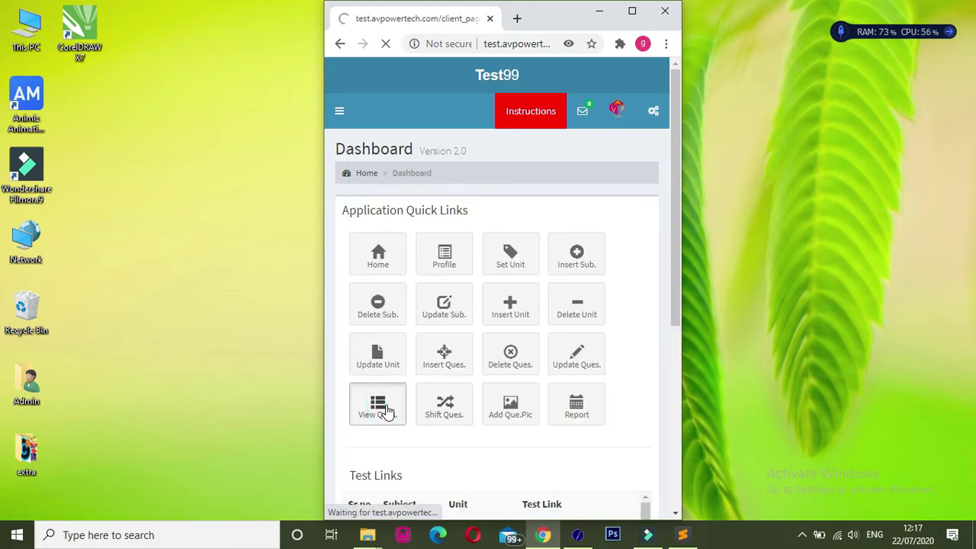
{"action": "left_click", "coordinate": [444, 220]}
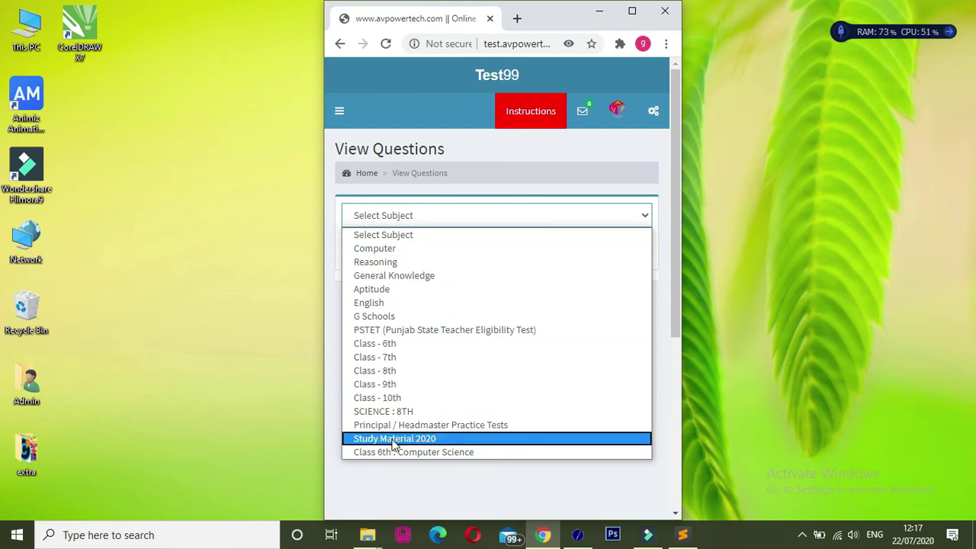
{"action": "left_click", "coordinate": [397, 439]}
{"action": "left_click", "coordinate": [463, 251]}
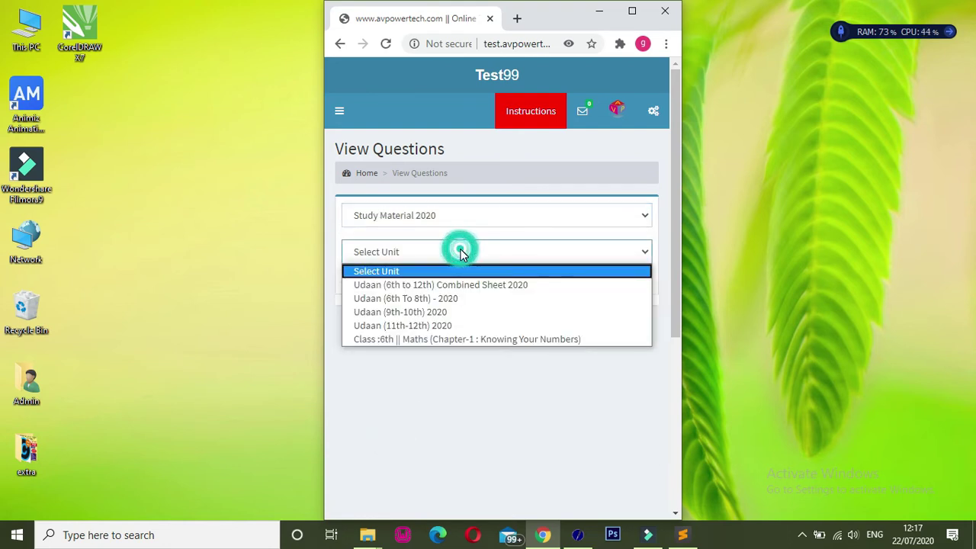
{"action": "left_click", "coordinate": [417, 314]}
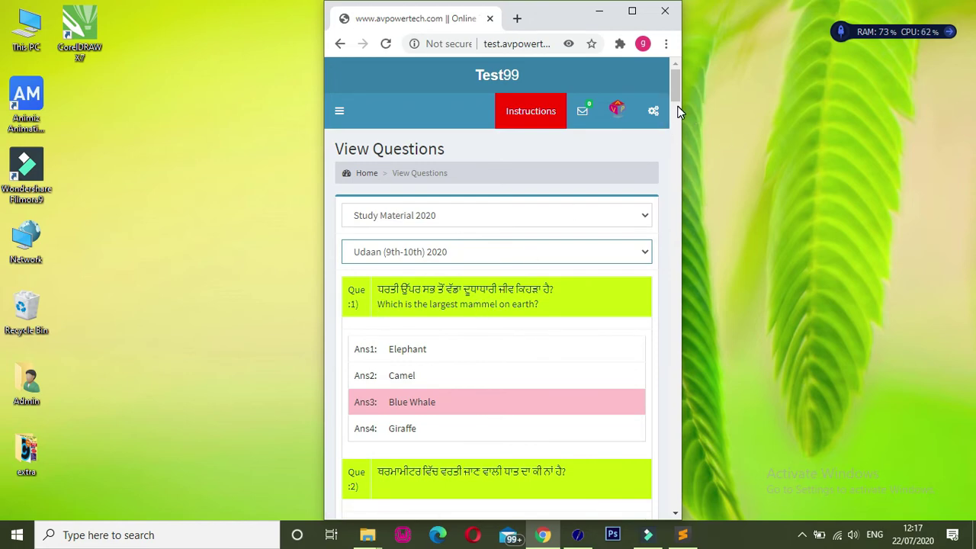
{"action": "left_click_drag", "start_coordinate": [677, 88], "coordinate": [676, 504]}
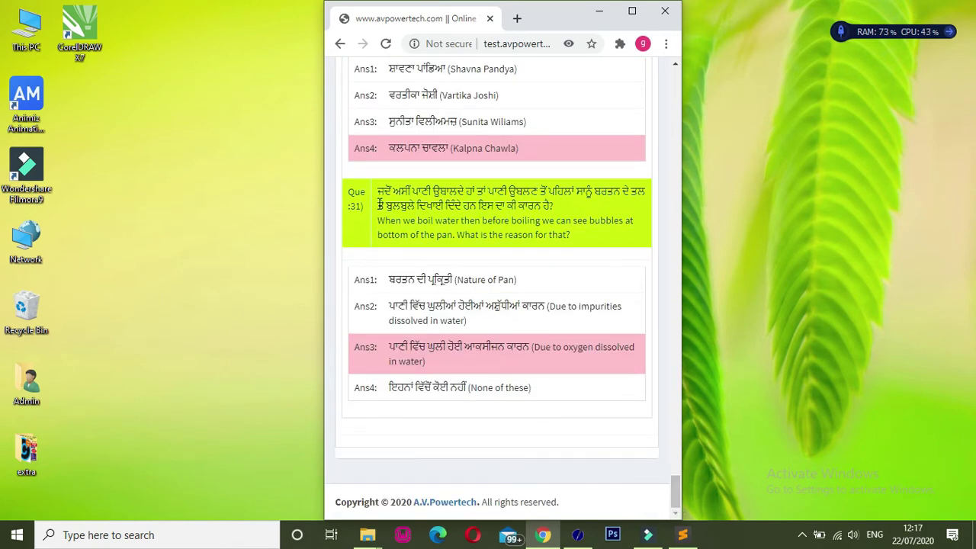
{"action": "left_click_drag", "start_coordinate": [363, 208], "coordinate": [348, 208]}
{"action": "left_click_drag", "start_coordinate": [676, 488], "coordinate": [672, 75]}
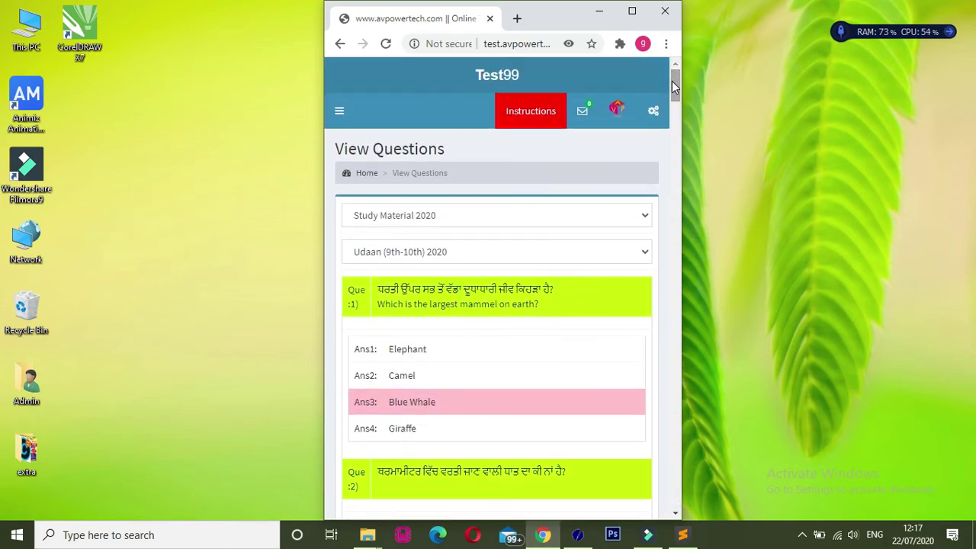
{"action": "left_click_drag", "start_coordinate": [379, 289], "coordinate": [538, 302]}
{"action": "left_click", "coordinate": [543, 309]}
- Return to the dashboard and copy the Introduction to Computer test link's address
{"action": "left_click", "coordinate": [367, 174]}
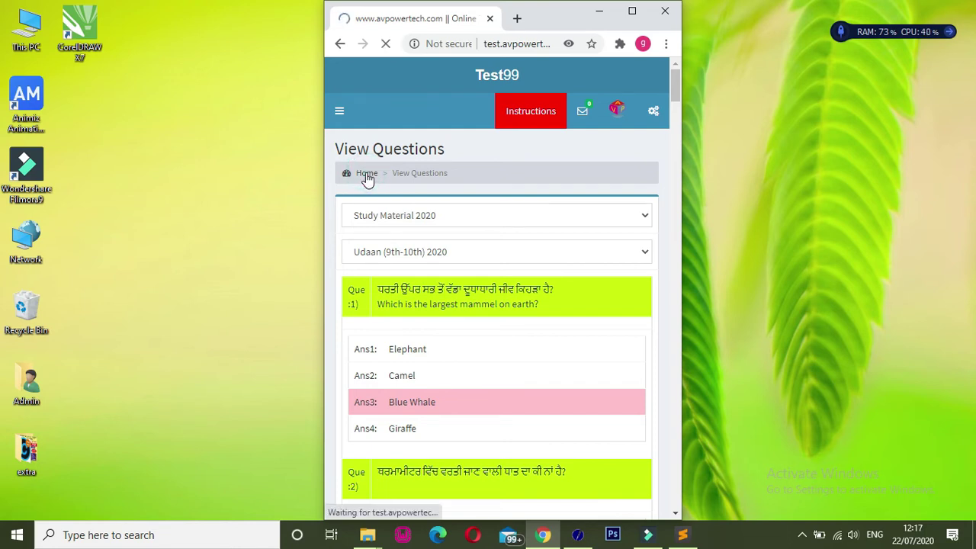
{"action": "left_click_drag", "start_coordinate": [675, 224], "coordinate": [676, 289]}
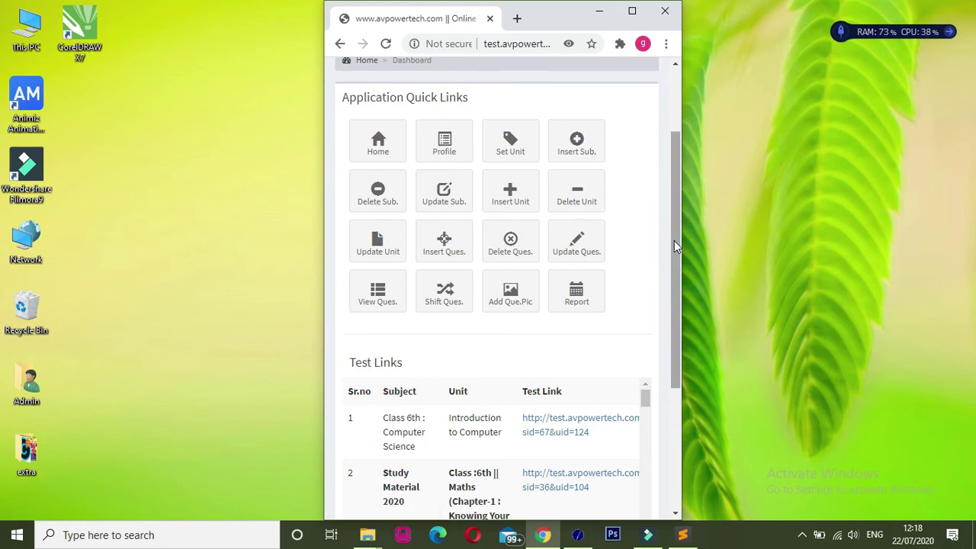
{"action": "left_click_drag", "start_coordinate": [675, 254], "coordinate": [681, 362]}
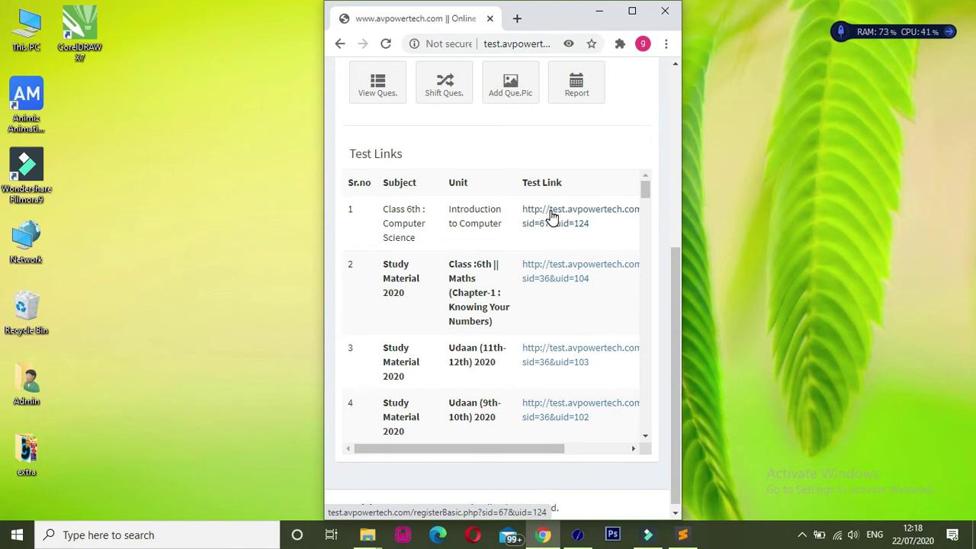
{"action": "right_click", "coordinate": [552, 217]}
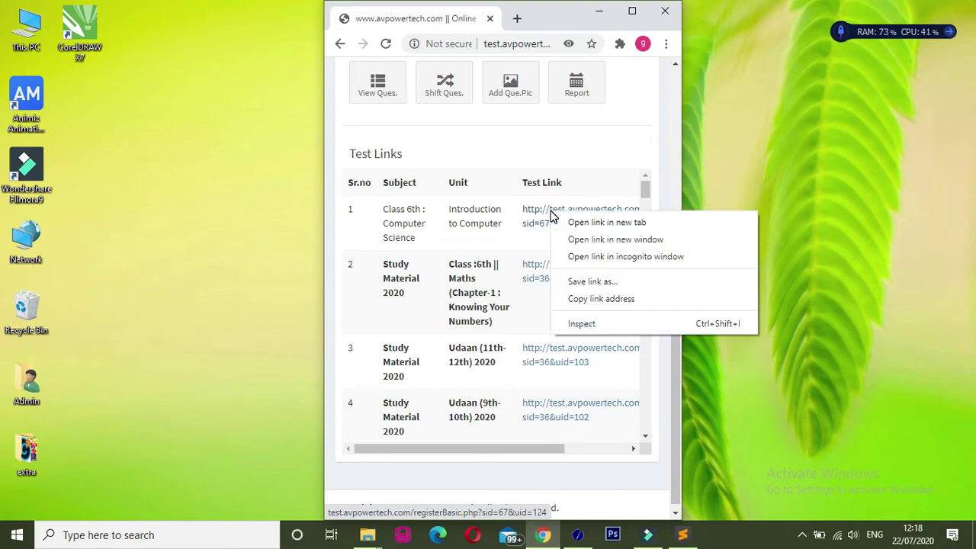
{"action": "left_click", "coordinate": [583, 300]}
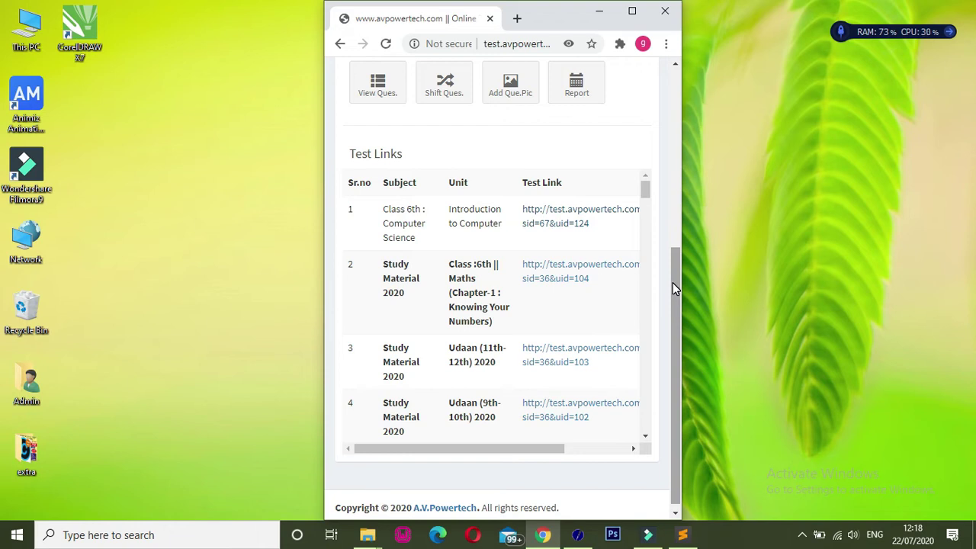
- Open the Introduction to Computer test link in a new tab
{"action": "left_click_drag", "start_coordinate": [672, 282], "coordinate": [673, 189]}
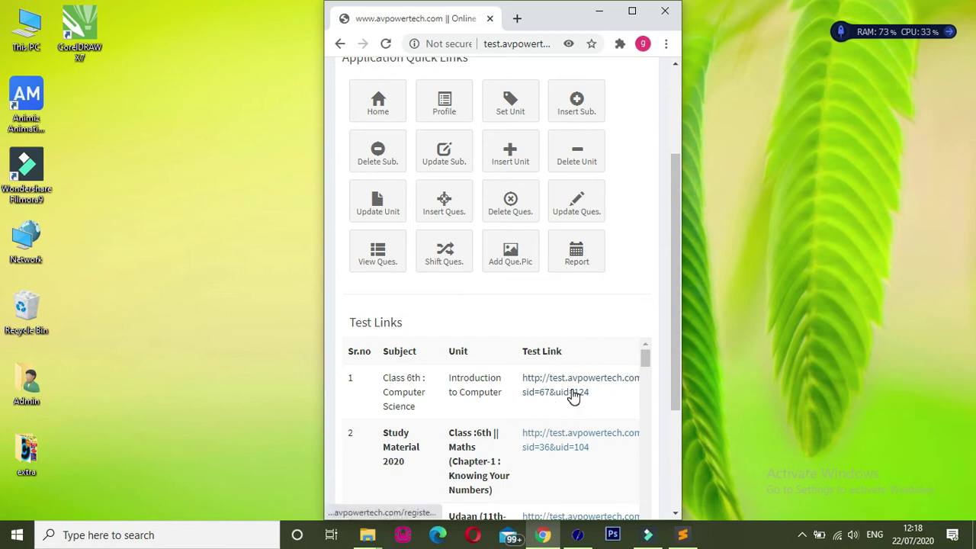
{"action": "right_click", "coordinate": [573, 393]}
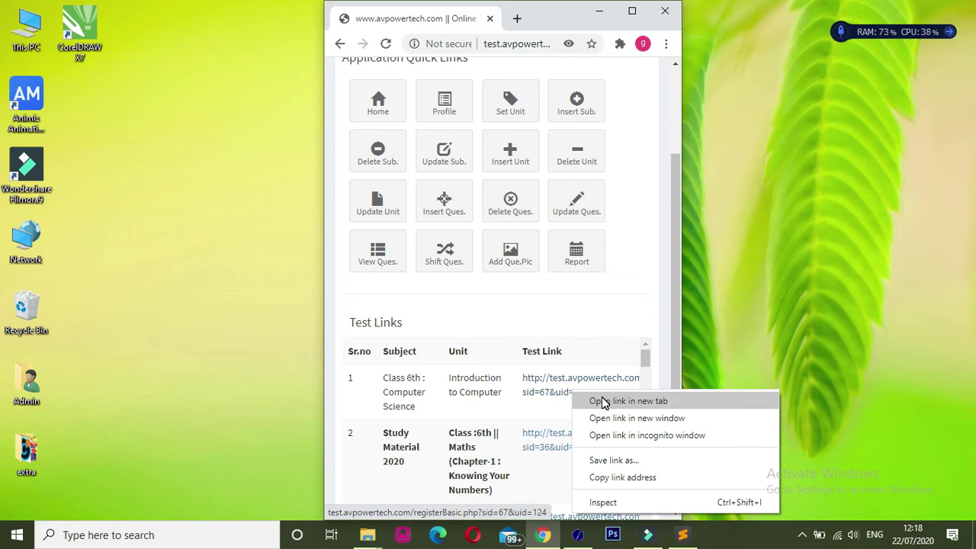
{"action": "left_click", "coordinate": [602, 401]}
- In the new test tab, enter the student's full name in the Name field
{"action": "left_click", "coordinate": [458, 19]}
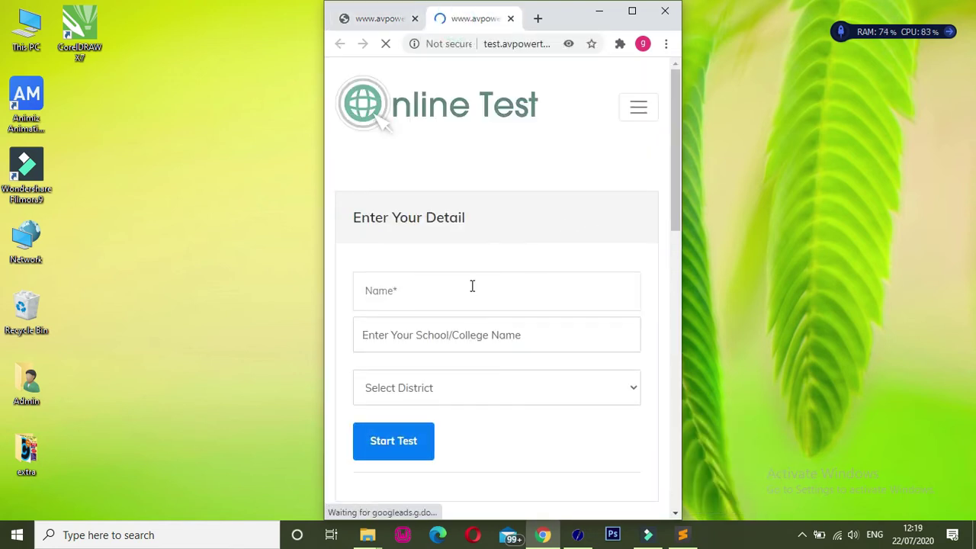
{"action": "left_click", "coordinate": [470, 287]}
{"action": "scroll", "coordinate": [470, 288], "scroll_direction": "down", "scroll_amount": 1}
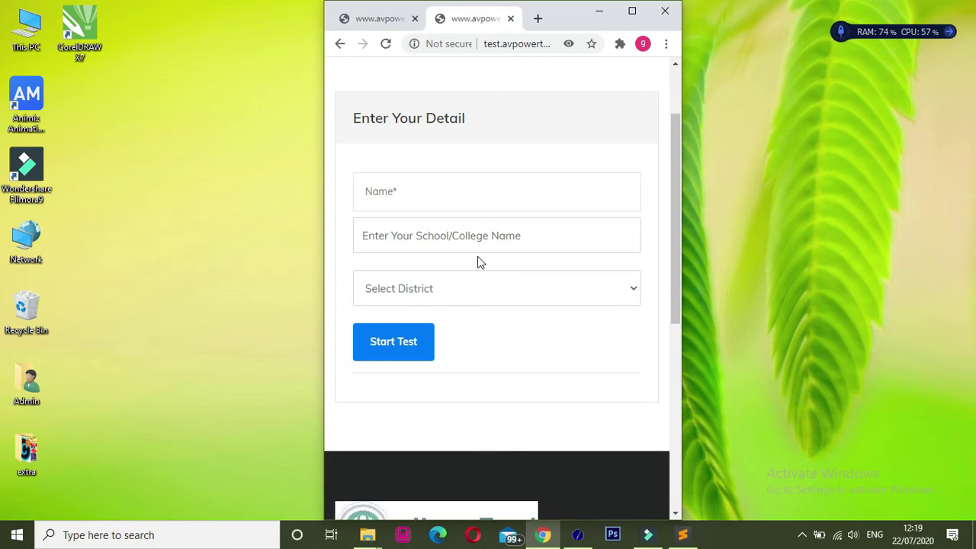
{"action": "left_click", "coordinate": [465, 184]}
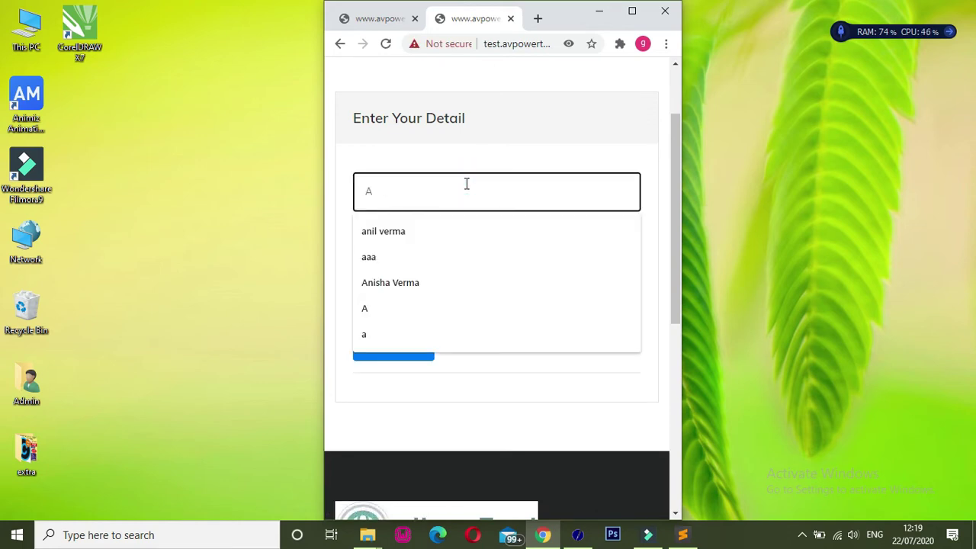
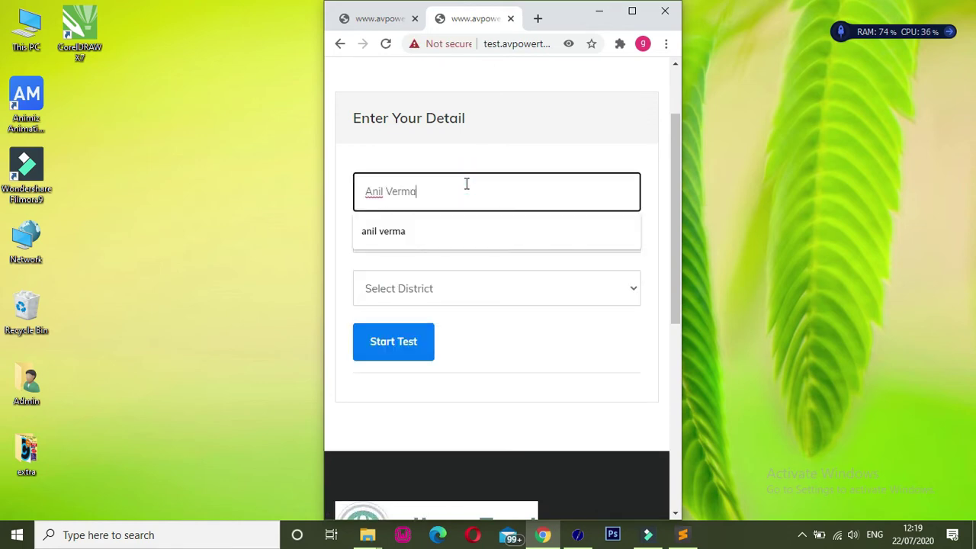
{"action": "key", "text": "Tab"}
- Choose school GHS Ghurkwind and district Tarn Taran, then start the test
{"action": "type", "text": "GH"}
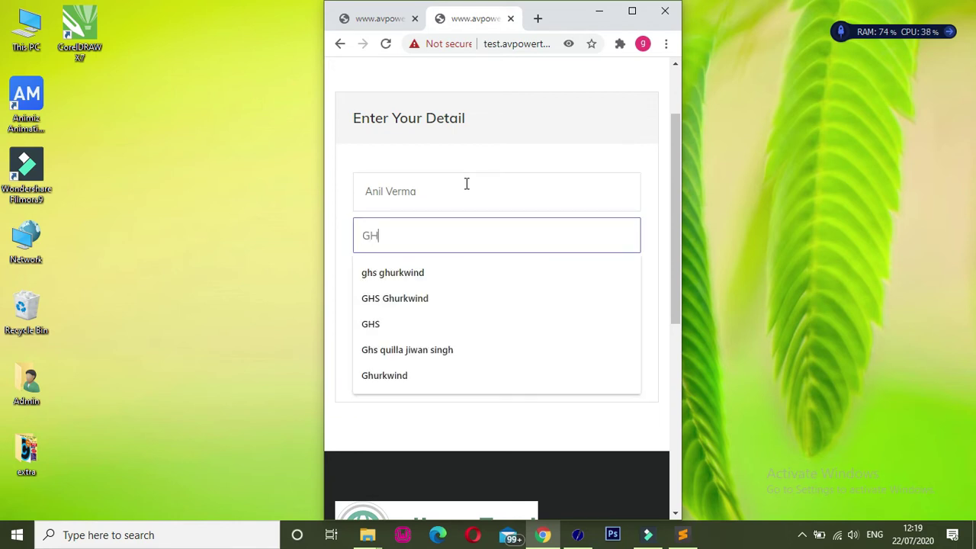
{"action": "left_click", "coordinate": [410, 302]}
{"action": "left_click", "coordinate": [412, 293]}
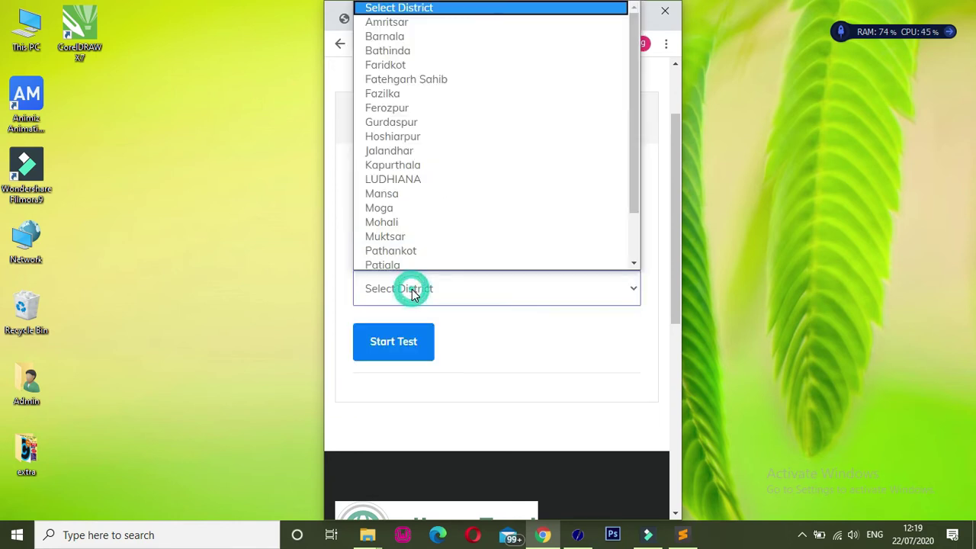
{"action": "key", "text": "t"}
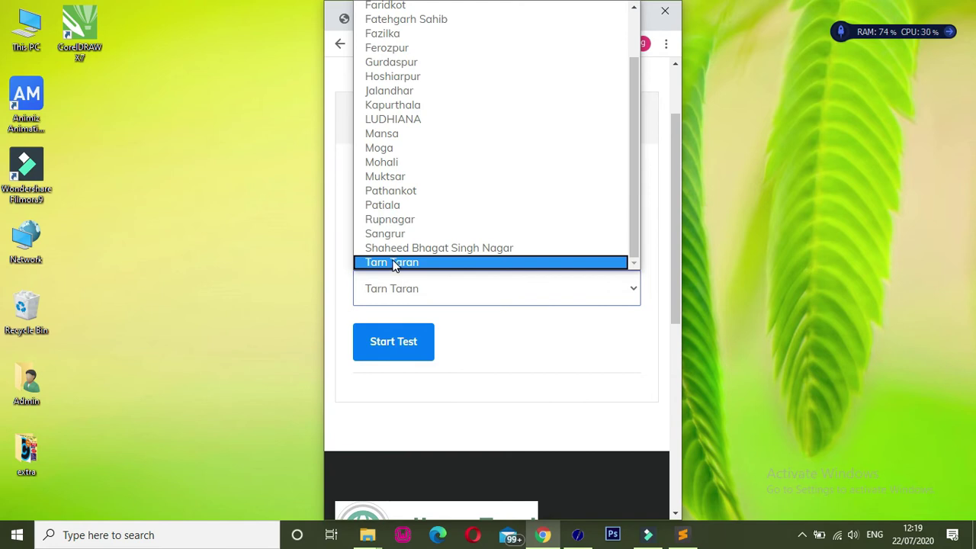
{"action": "left_click", "coordinate": [391, 261]}
{"action": "left_click", "coordinate": [409, 349]}
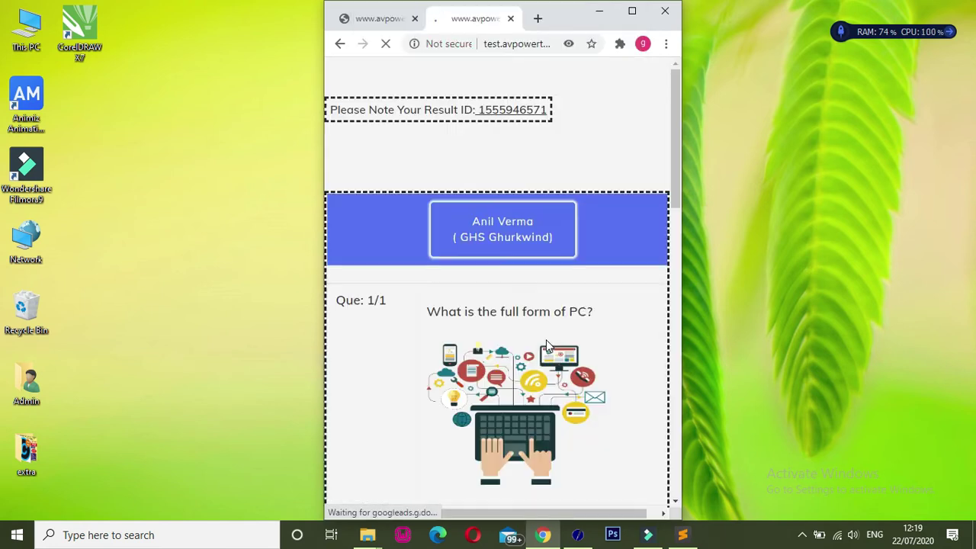
- Answer c) Personal Computer and submit to reach the Result page
{"action": "left_click_drag", "start_coordinate": [677, 173], "coordinate": [680, 267]}
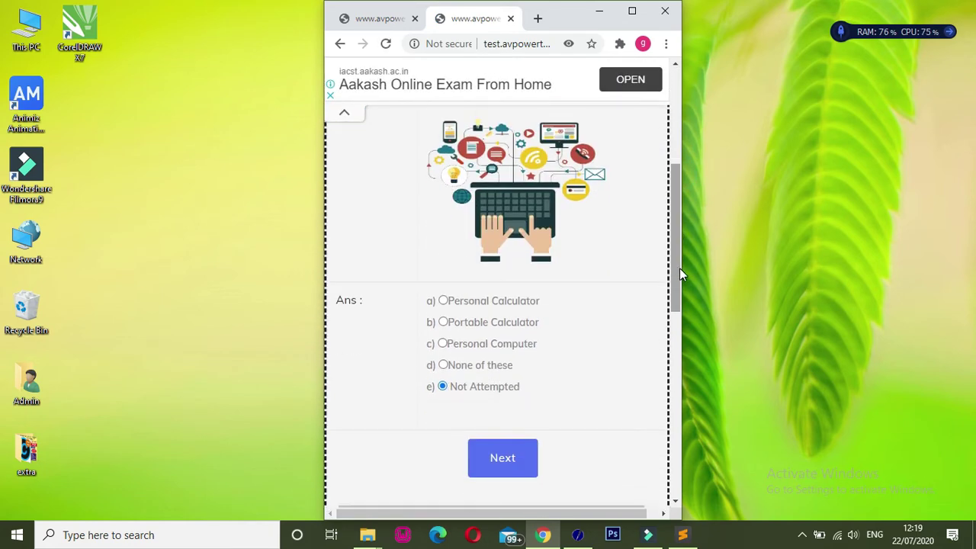
{"action": "left_click", "coordinate": [465, 343]}
{"action": "left_click", "coordinate": [505, 467]}
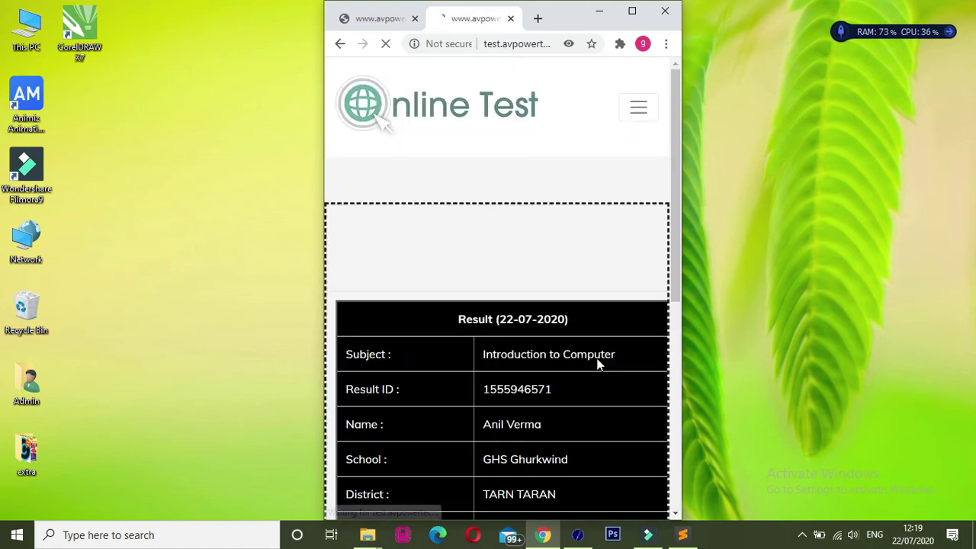
{"action": "left_click_drag", "start_coordinate": [676, 263], "coordinate": [676, 380]}
{"action": "left_click_drag", "start_coordinate": [678, 221], "coordinate": [683, 144]}
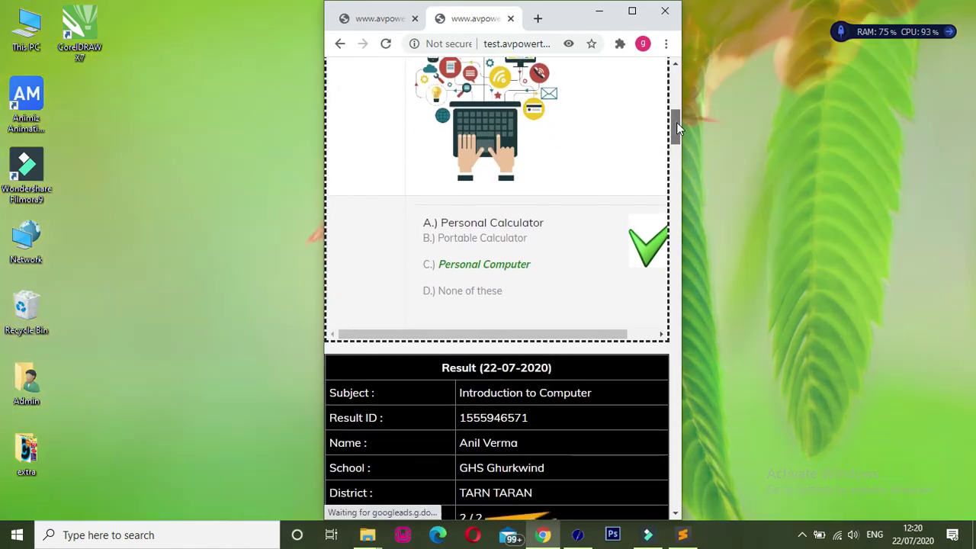
{"action": "left_click_drag", "start_coordinate": [676, 122], "coordinate": [676, 85]}
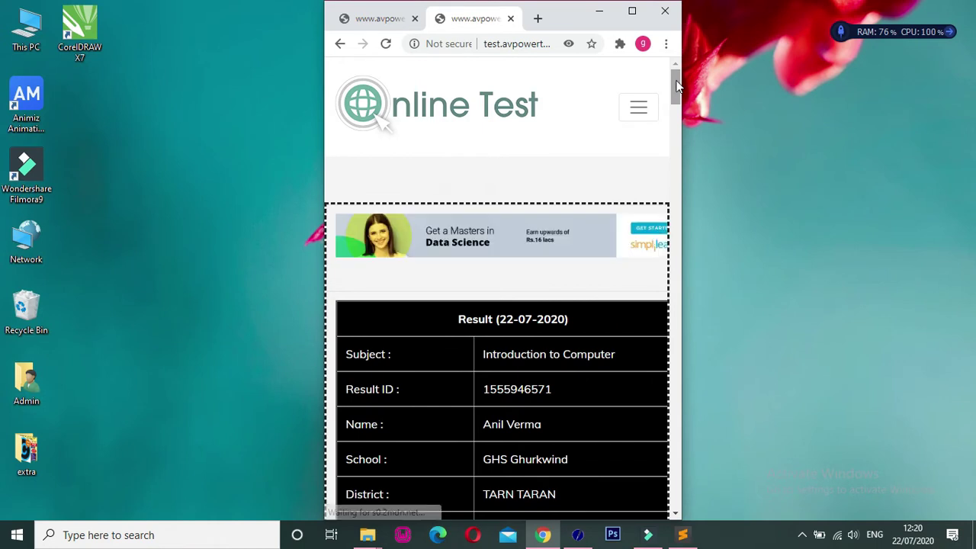
- Back on the admin dashboard tab, open the Result Report
{"action": "left_click", "coordinate": [386, 19]}
{"action": "left_click_drag", "start_coordinate": [675, 301], "coordinate": [678, 324]}
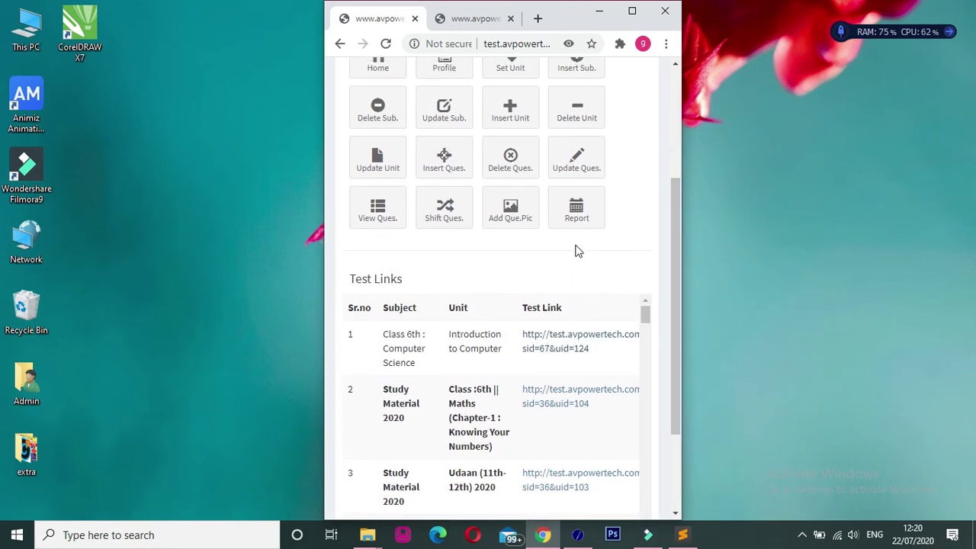
{"action": "left_click", "coordinate": [574, 221]}
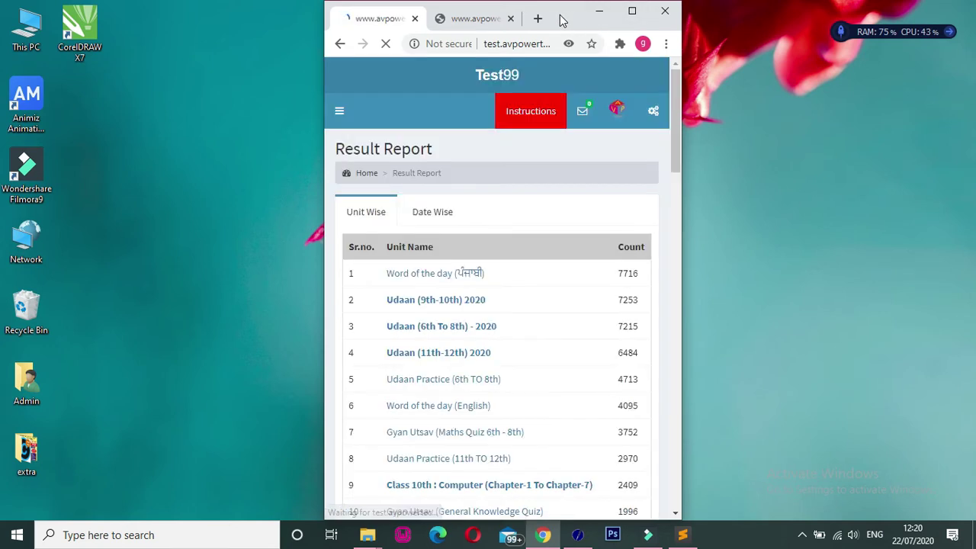
- Scroll the unit-wise counts from the 7716 top row to the 72586 total and back
{"action": "left_click_drag", "start_coordinate": [673, 149], "coordinate": [676, 168]}
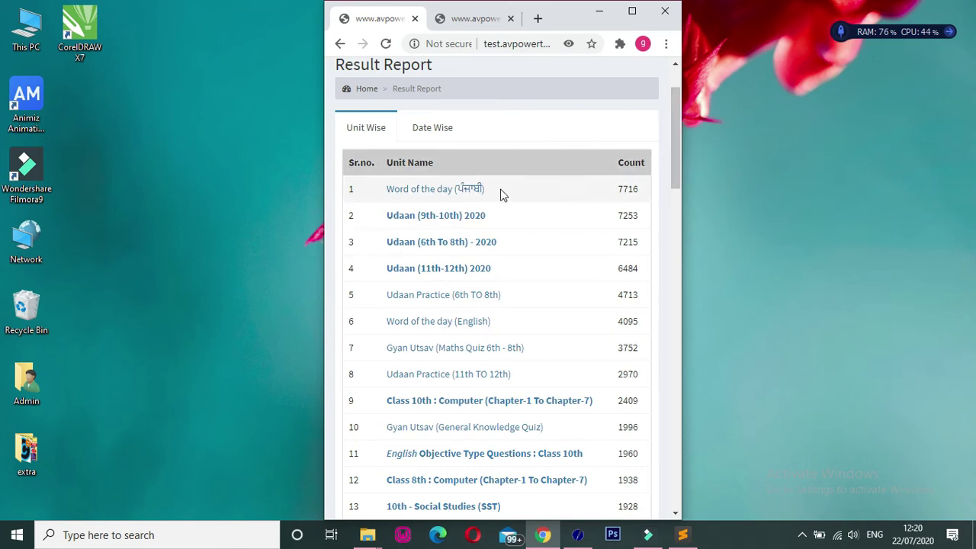
{"action": "left_click_drag", "start_coordinate": [619, 189], "coordinate": [641, 188]}
{"action": "left_click", "coordinate": [640, 192]}
{"action": "left_click_drag", "start_coordinate": [678, 172], "coordinate": [678, 429]}
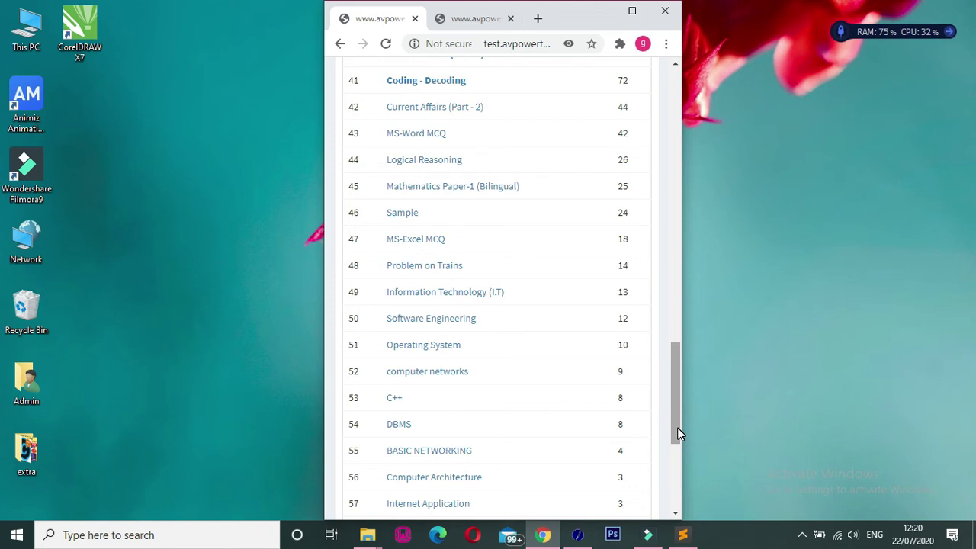
{"action": "left_click_drag", "start_coordinate": [677, 427], "coordinate": [682, 508]}
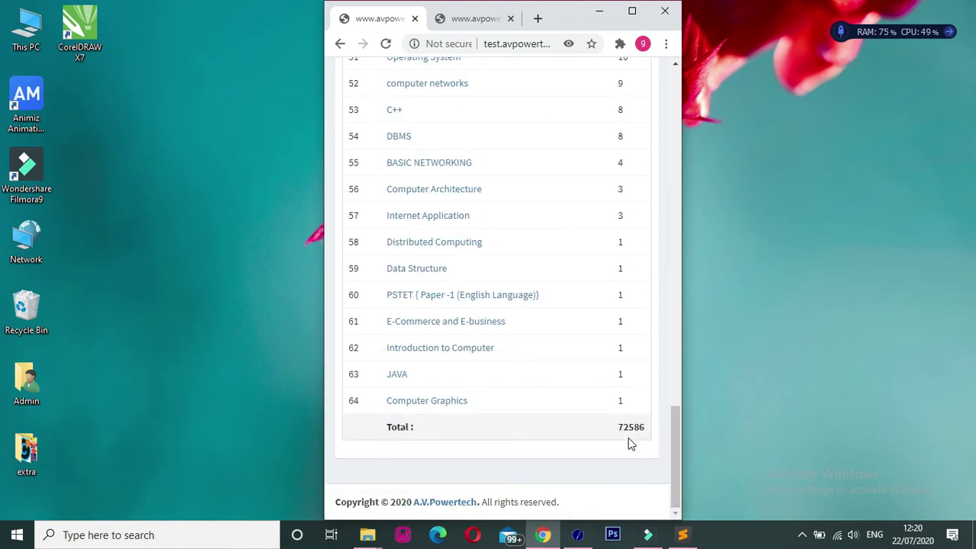
{"action": "left_click_drag", "start_coordinate": [673, 448], "coordinate": [675, 425]}
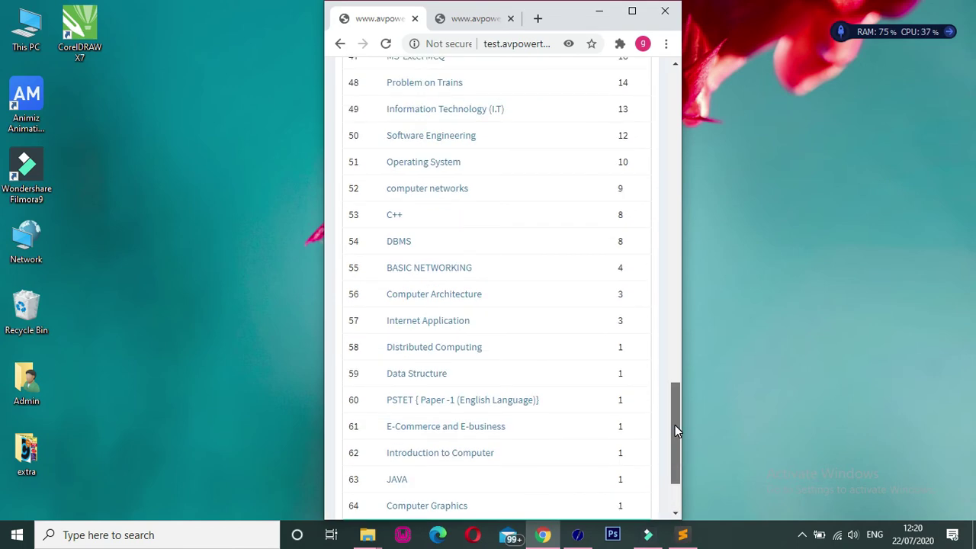
{"action": "left_click_drag", "start_coordinate": [675, 425], "coordinate": [676, 115]}
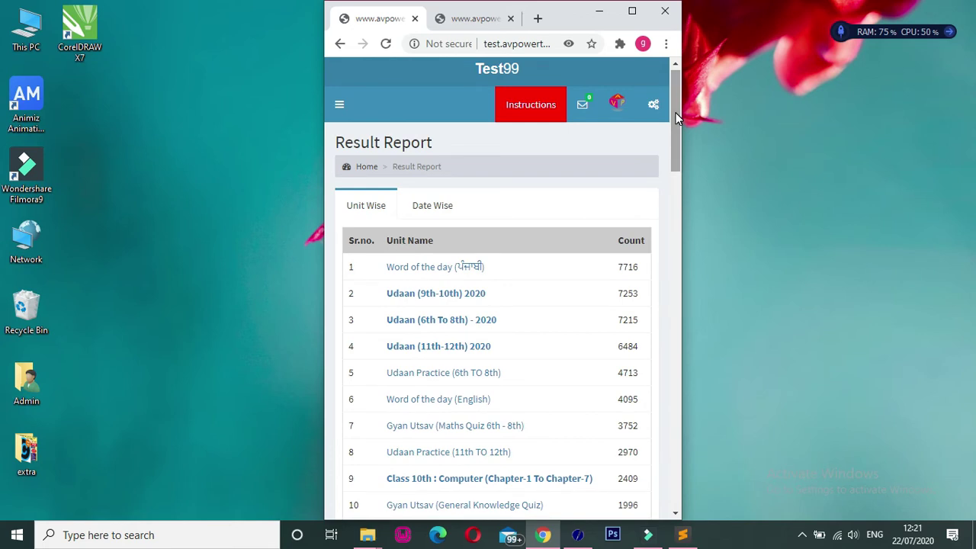
- Switch the report to Date Wise results and inspect the 2020-07-22 entries
{"action": "left_click", "coordinate": [373, 208]}
{"action": "left_click", "coordinate": [437, 209]}
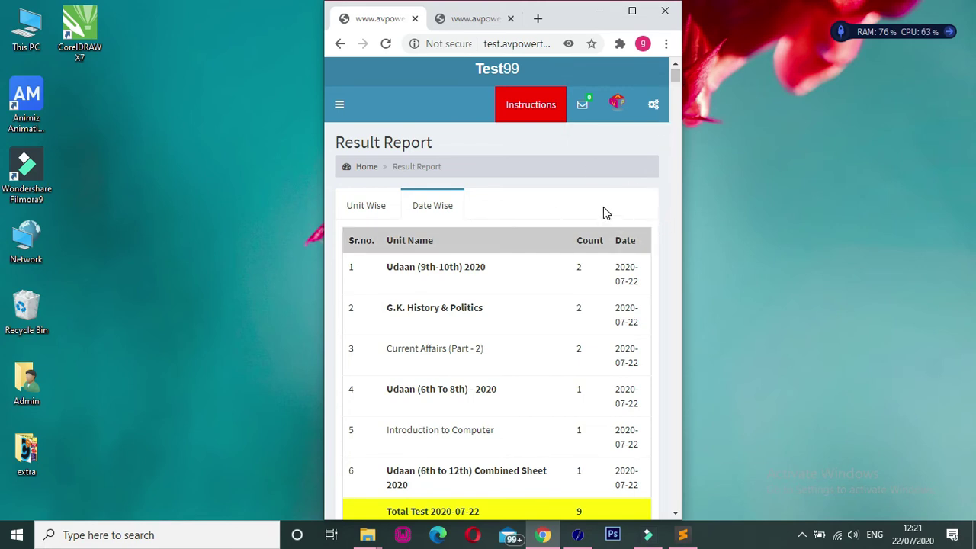
{"action": "scroll", "coordinate": [603, 206], "scroll_direction": "down", "scroll_amount": 1}
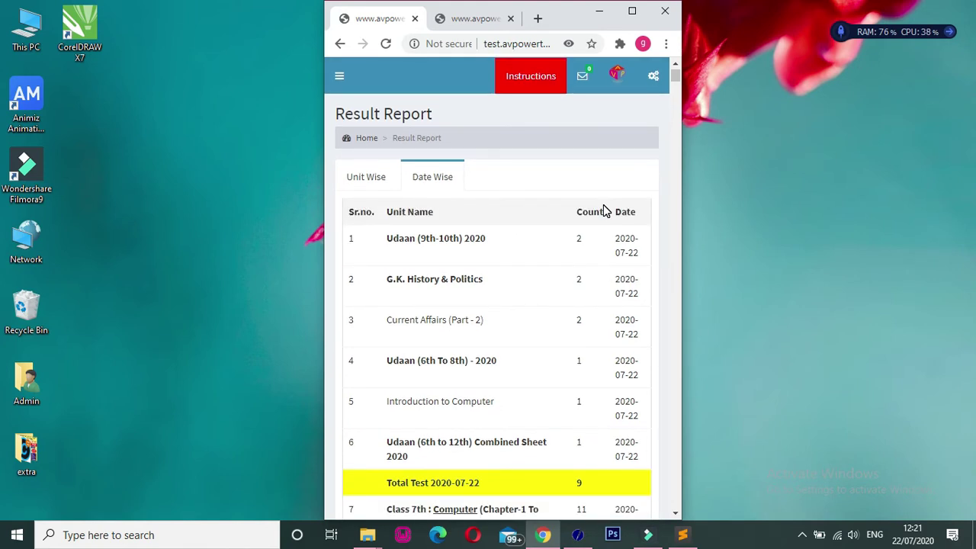
{"action": "scroll", "coordinate": [603, 211], "scroll_direction": "down", "scroll_amount": 3}
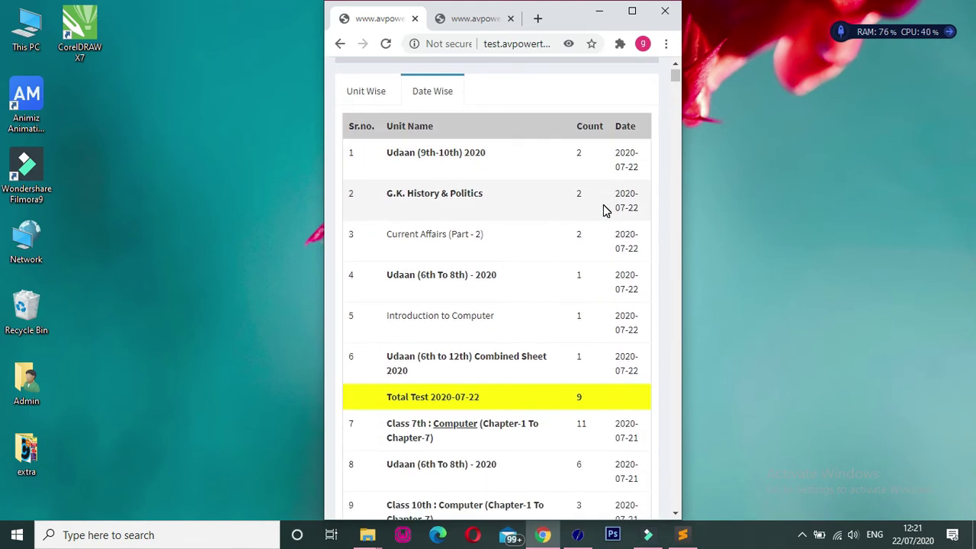
{"action": "left_click_drag", "start_coordinate": [636, 166], "coordinate": [617, 150]}
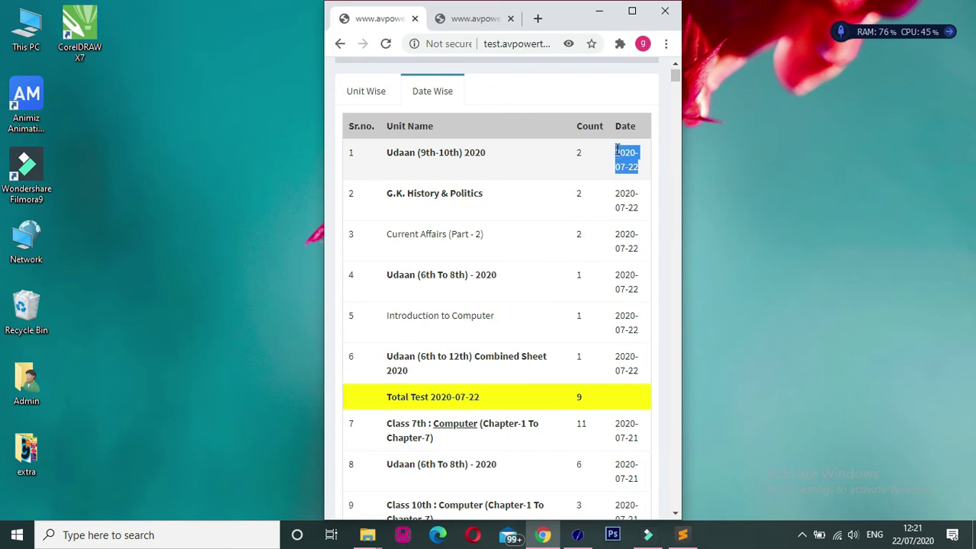
{"action": "left_click", "coordinate": [626, 171]}
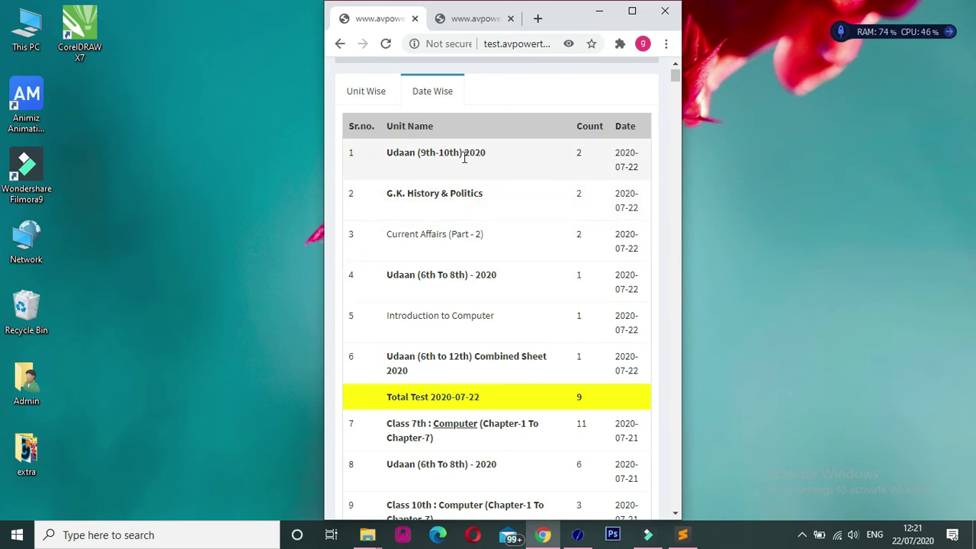
- Return to the Unit Wise counts and open the Udaan (9th-10th) 2020 results
{"action": "left_click", "coordinate": [374, 96]}
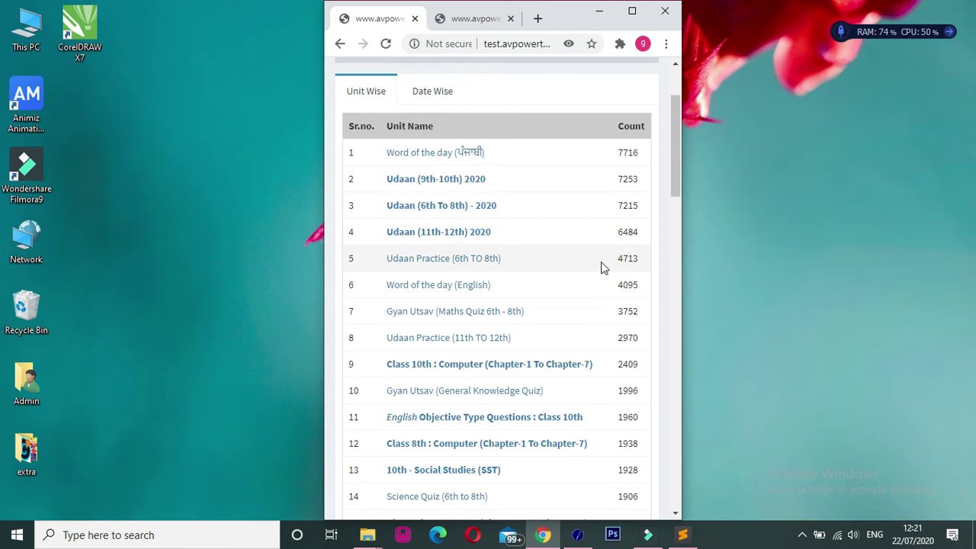
{"action": "left_click", "coordinate": [428, 91]}
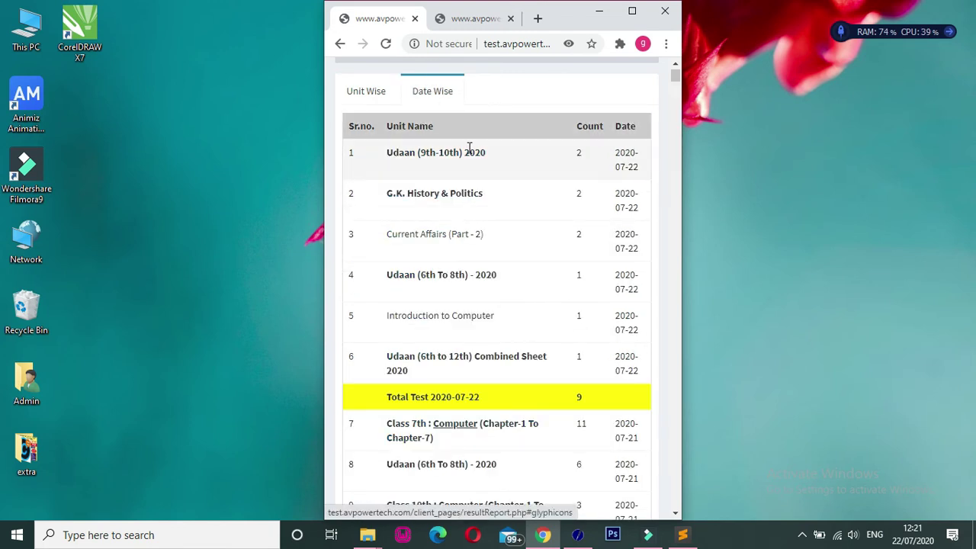
{"action": "left_click", "coordinate": [364, 91]}
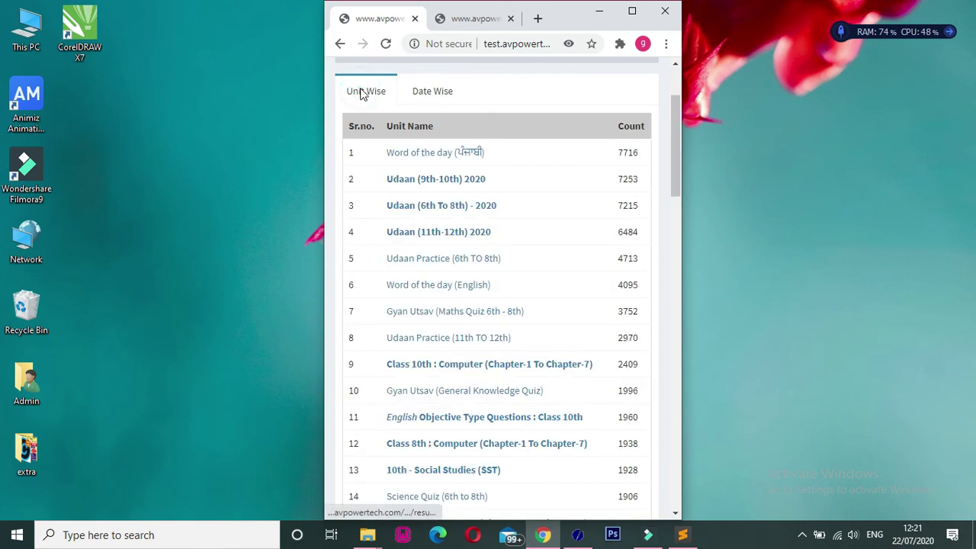
{"action": "left_click", "coordinate": [458, 181]}
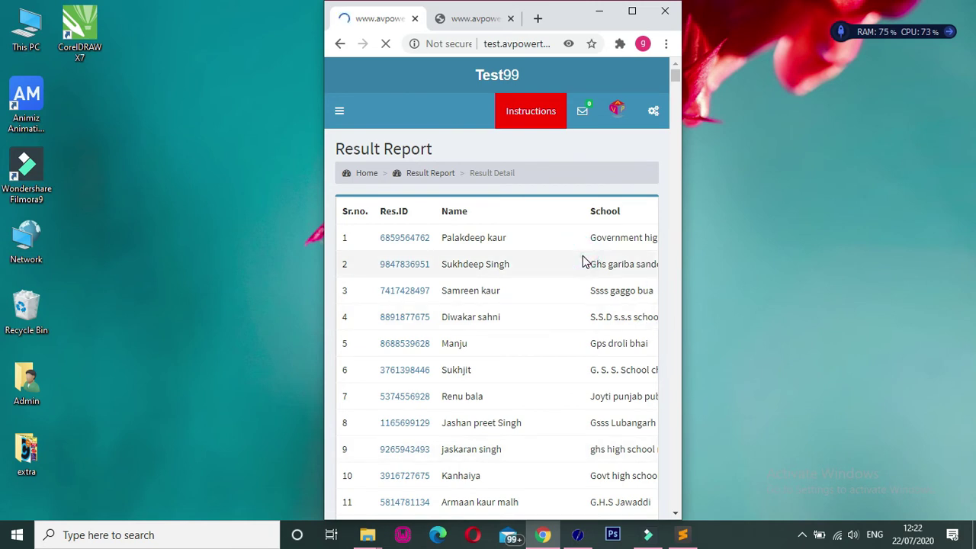
- Scroll the Result Detail table right to its marks and dates, then maximize the browser
{"action": "scroll", "coordinate": [582, 258], "scroll_direction": "right", "scroll_amount": 5}
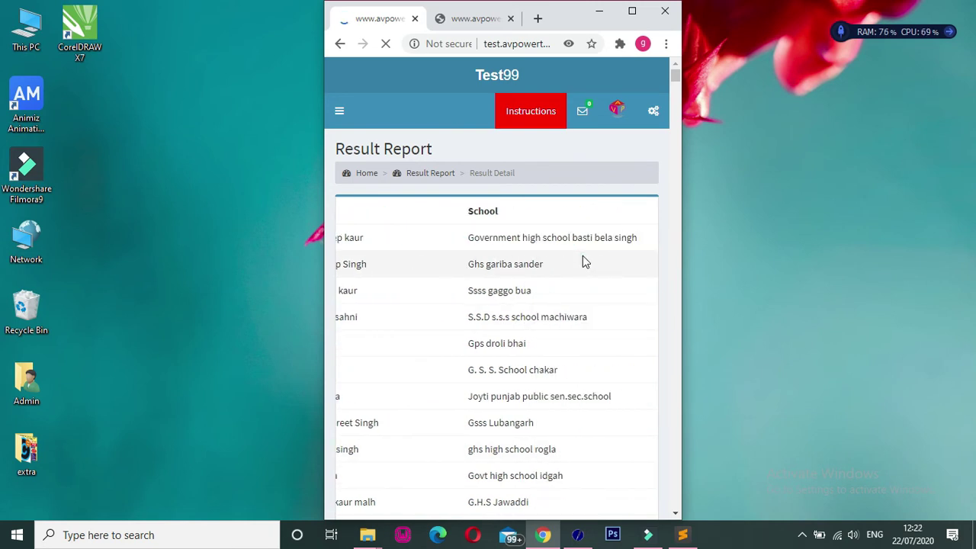
{"action": "scroll", "coordinate": [583, 261], "scroll_direction": "right", "scroll_amount": 5}
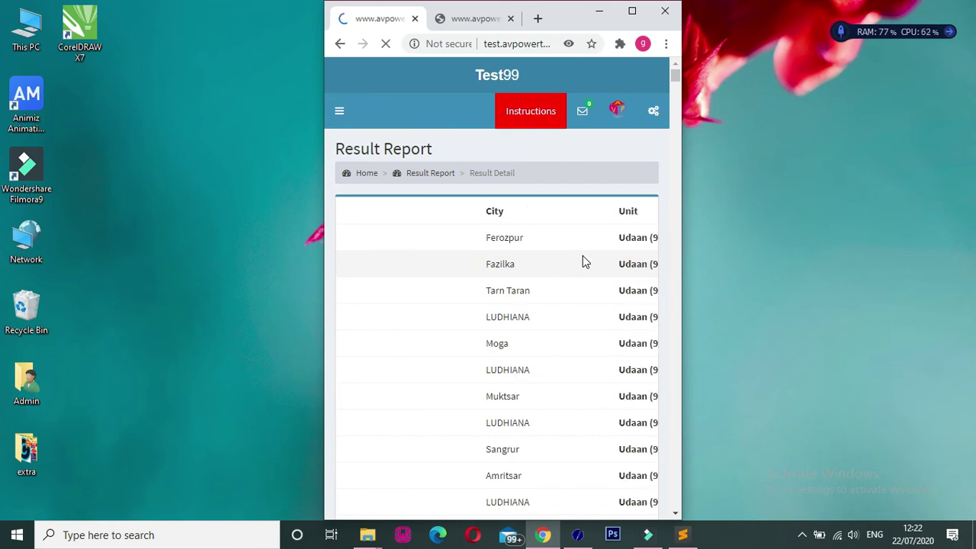
{"action": "scroll", "coordinate": [582, 262], "scroll_direction": "right", "scroll_amount": 5}
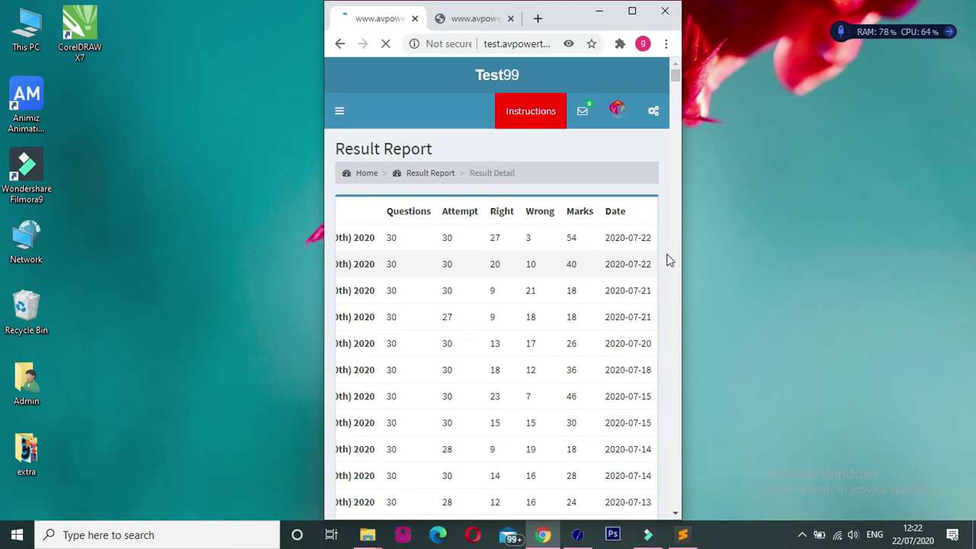
{"action": "left_click", "coordinate": [632, 11]}
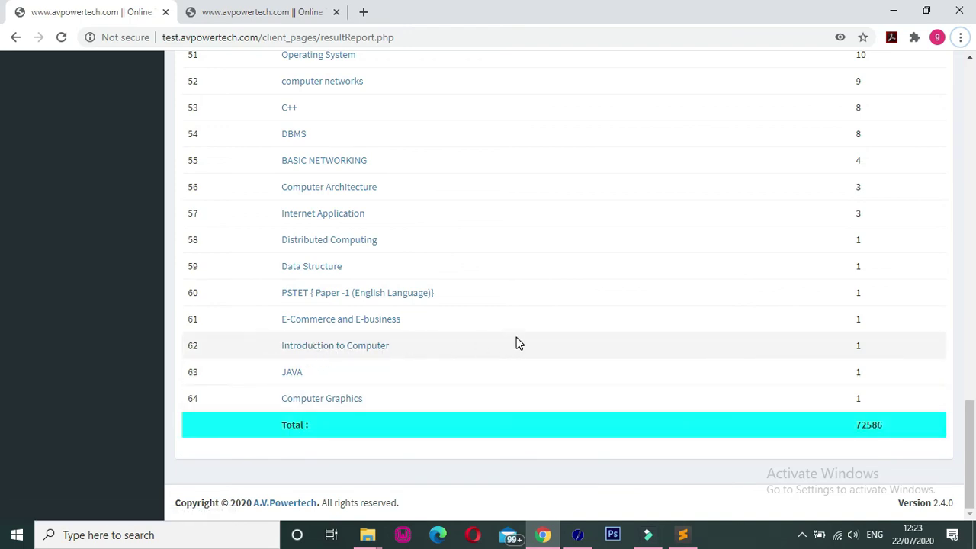
- Open the Introduction to Computer results and its single attempt's detailed result
{"action": "left_click_drag", "start_coordinate": [871, 344], "coordinate": [856, 348]}
{"action": "left_click", "coordinate": [346, 350]}
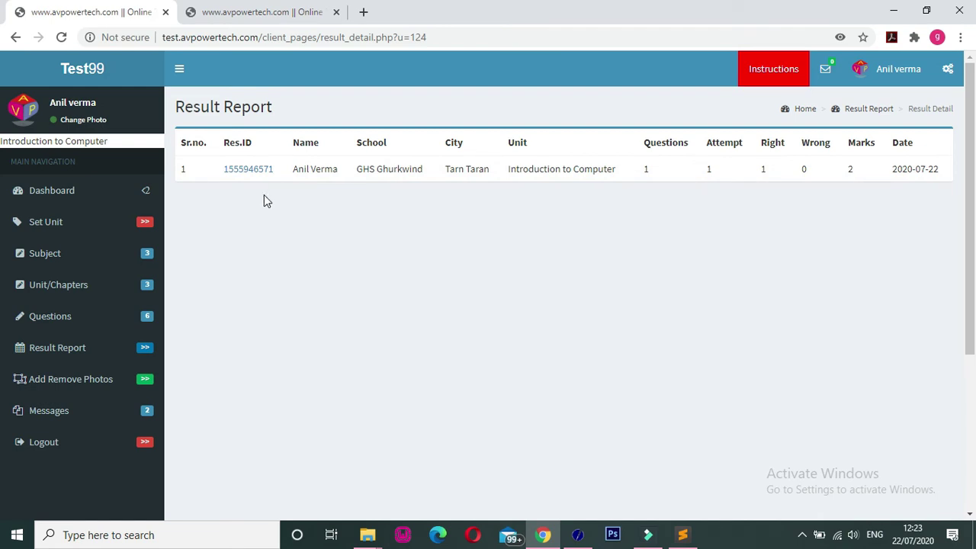
{"action": "left_click", "coordinate": [249, 171]}
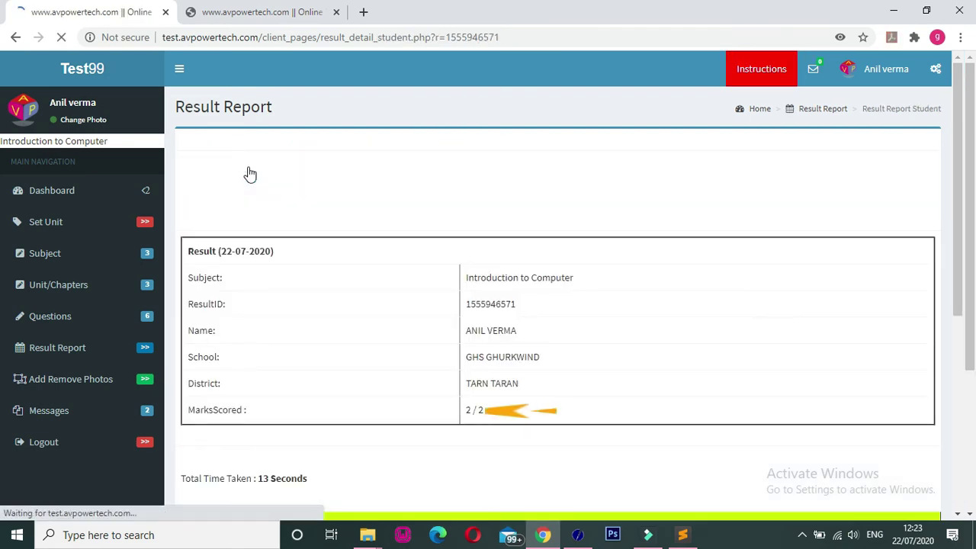
- Check the total time taken on the 2/2 Introduction to Computer result
{"action": "left_click_drag", "start_coordinate": [961, 184], "coordinate": [972, 453]}
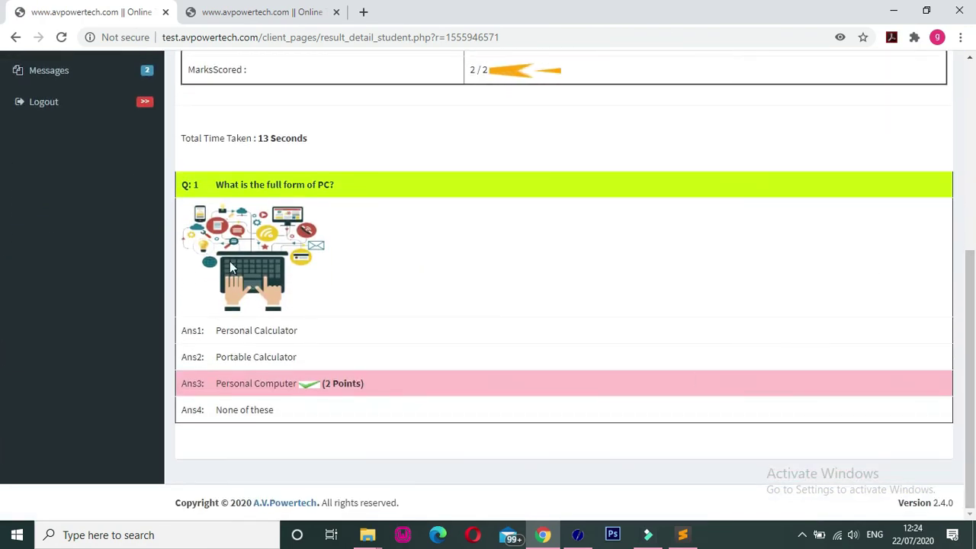
{"action": "left_click_drag", "start_coordinate": [180, 141], "coordinate": [326, 166]}
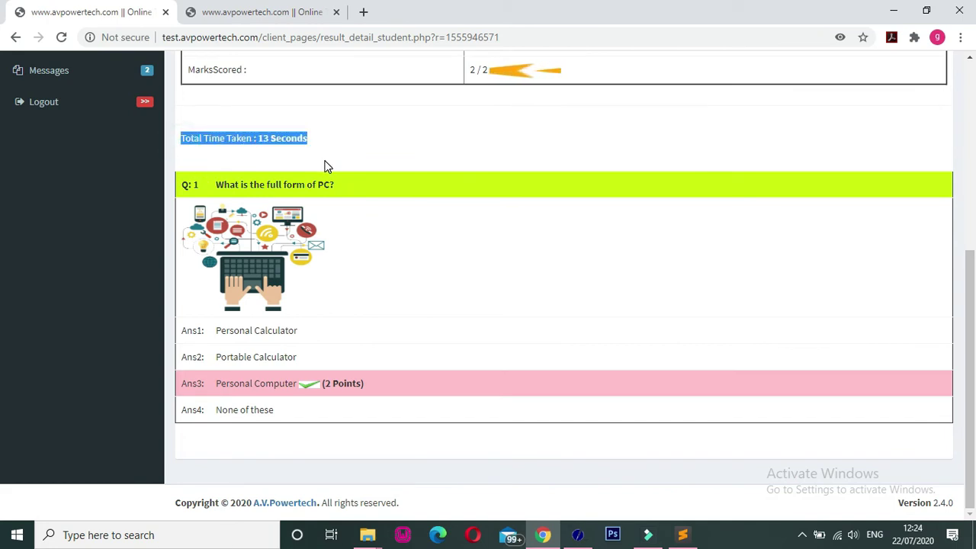
{"action": "left_click", "coordinate": [326, 165]}
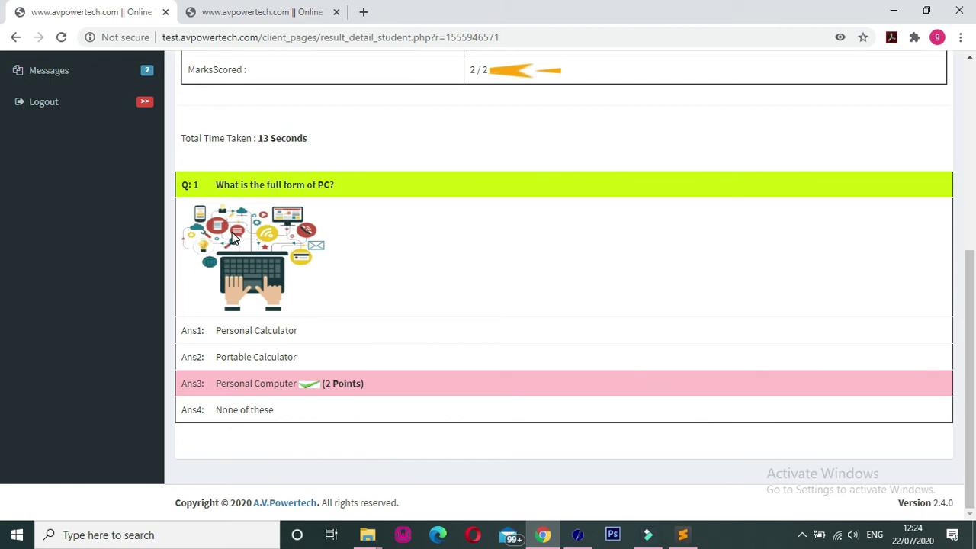
- Check the correct answer Personal Computer, then go back to the Udaan (6th To 8th) - 2020 list
{"action": "left_click_drag", "start_coordinate": [970, 354], "coordinate": [971, 251]}
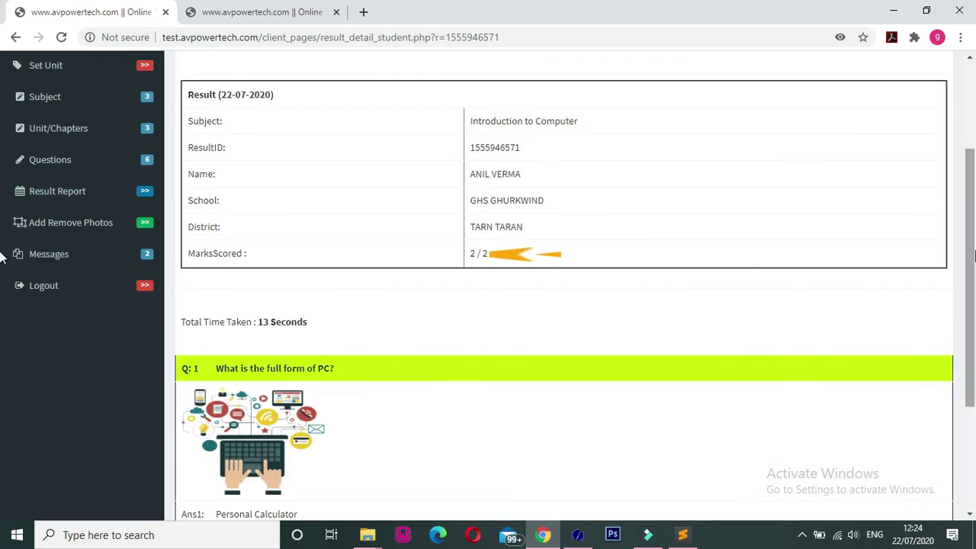
{"action": "scroll", "coordinate": [469, 273], "scroll_direction": "down", "scroll_amount": 3}
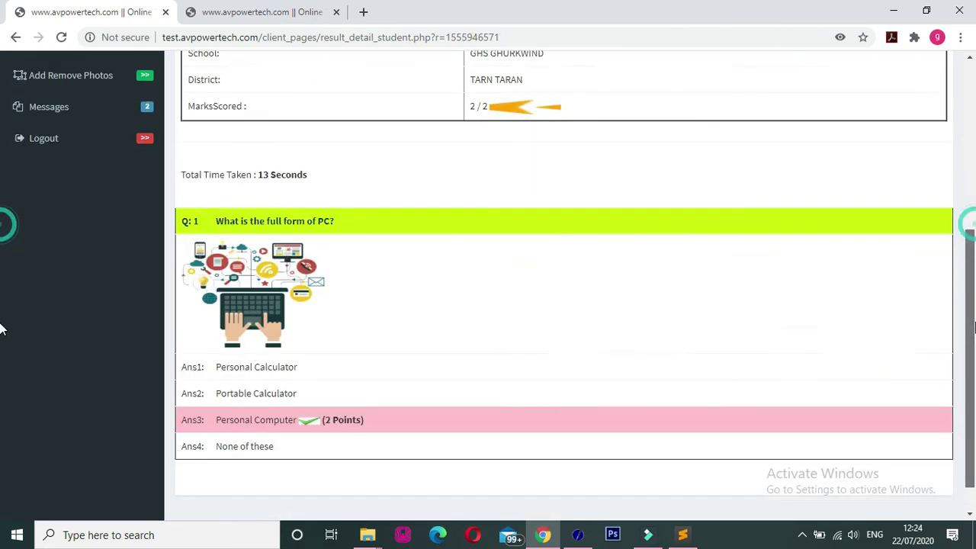
{"action": "left_click_drag", "start_coordinate": [219, 383], "coordinate": [396, 385]}
{"action": "left_click", "coordinate": [414, 387]}
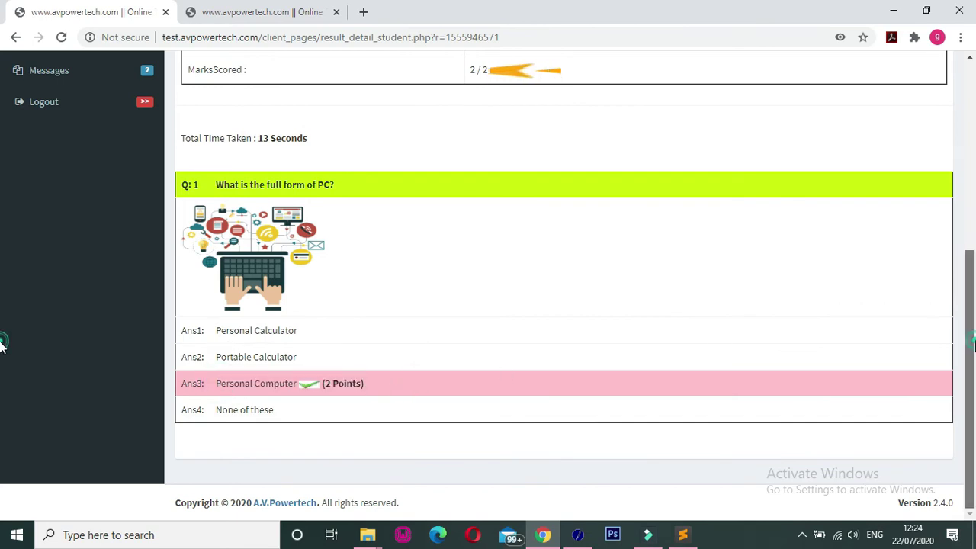
{"action": "scroll", "coordinate": [2, 345], "scroll_direction": "up", "scroll_amount": 5}
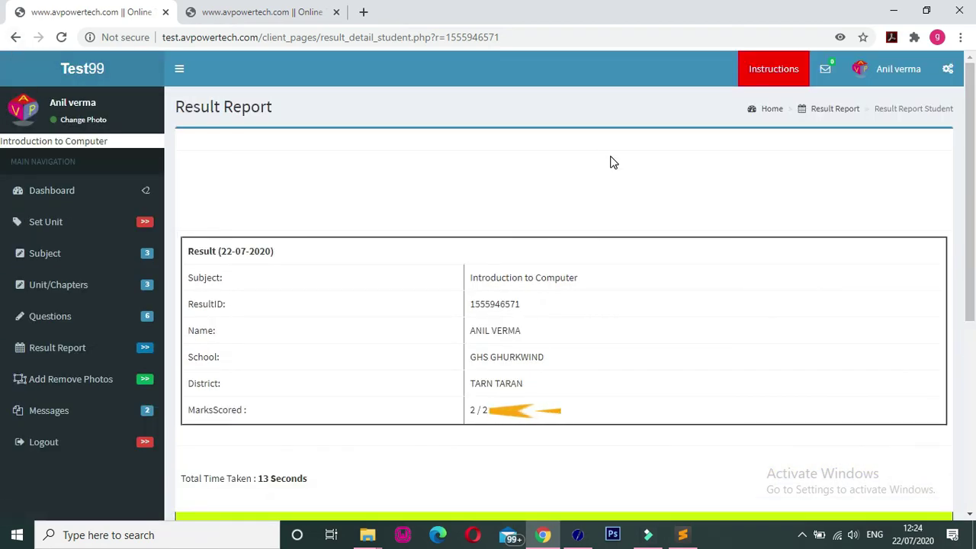
{"action": "key", "text": "alt+Left"}
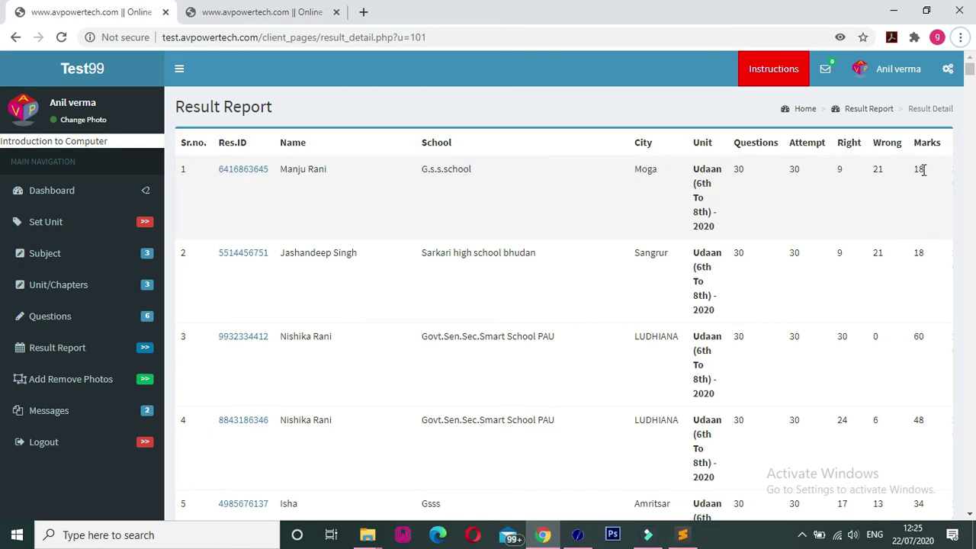
- Bring the Date column into view and open the first student's Udaan (6th To 8th) - 2020 result
{"action": "key", "text": "ctrl+l"}
{"action": "left_click", "coordinate": [808, 197]}
{"action": "key", "text": "Right"}
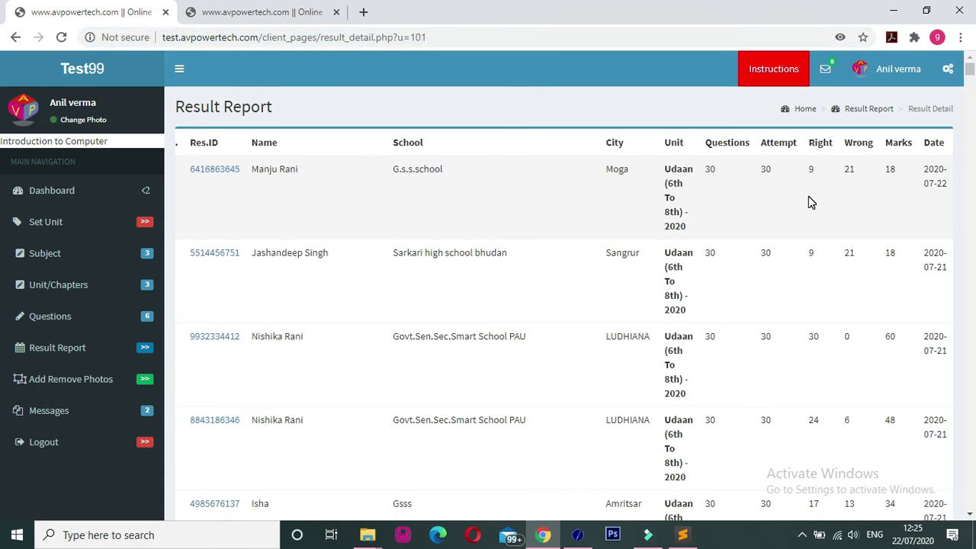
{"action": "left_click", "coordinate": [219, 171]}
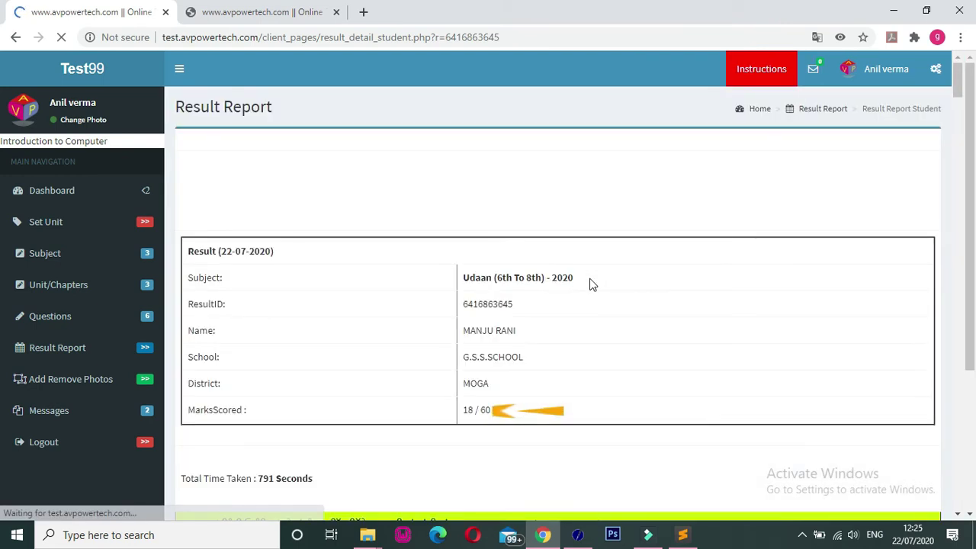
- Review the 18/60 answers, comparing correct Quilla Raipur with the chosen Sarabha
{"action": "left_click_drag", "start_coordinate": [970, 85], "coordinate": [971, 102]}
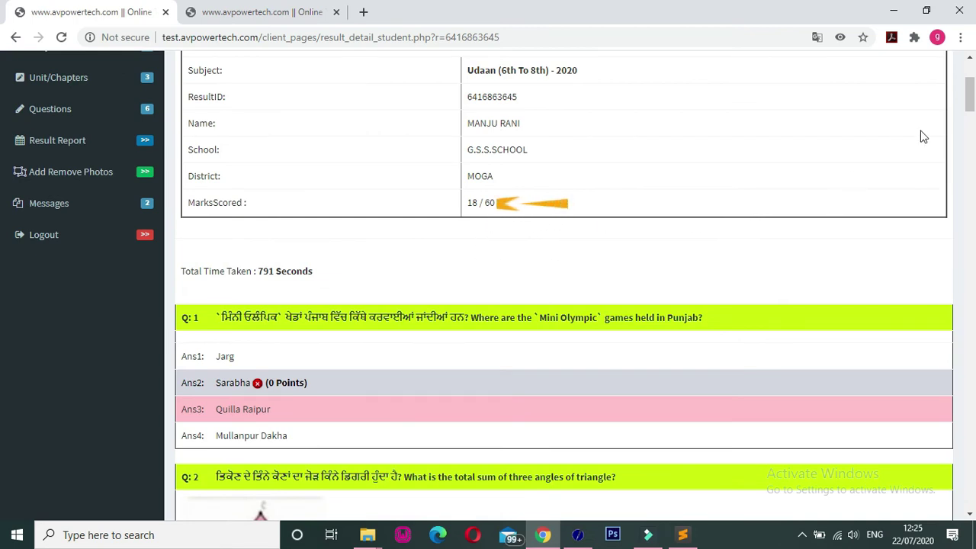
{"action": "left_click_drag", "start_coordinate": [970, 107], "coordinate": [972, 123]}
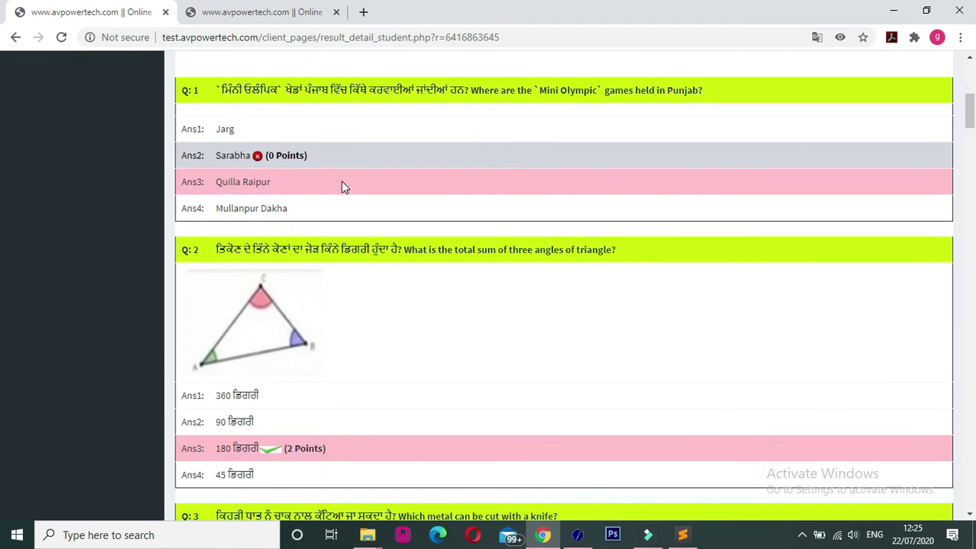
{"action": "left_click_drag", "start_coordinate": [213, 184], "coordinate": [270, 181]}
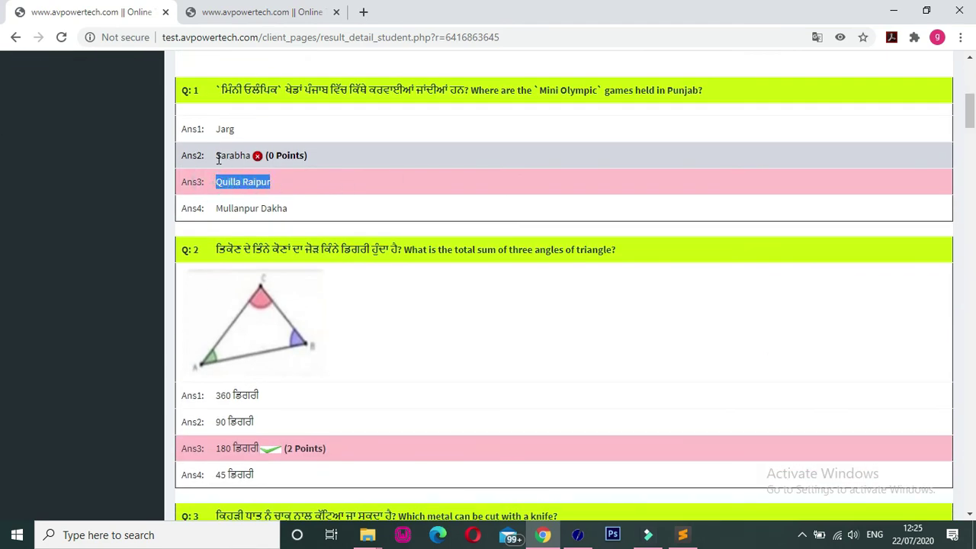
{"action": "left_click_drag", "start_coordinate": [215, 157], "coordinate": [280, 156]}
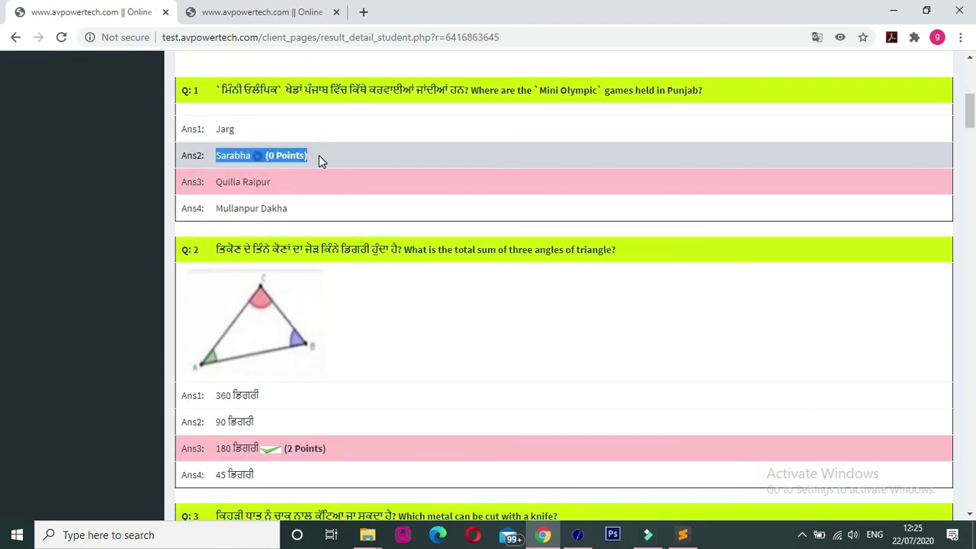
{"action": "left_click", "coordinate": [319, 157]}
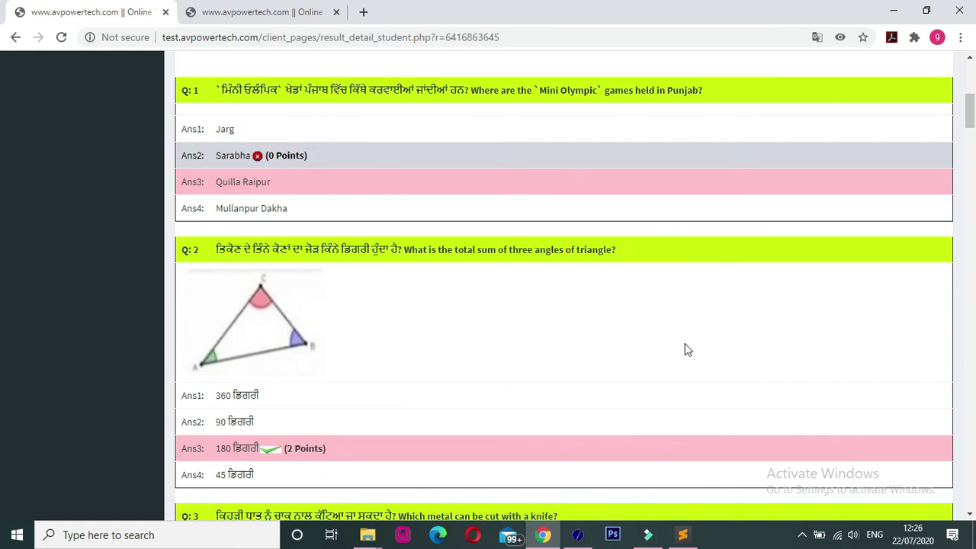
{"action": "left_click_drag", "start_coordinate": [971, 124], "coordinate": [971, 135]}
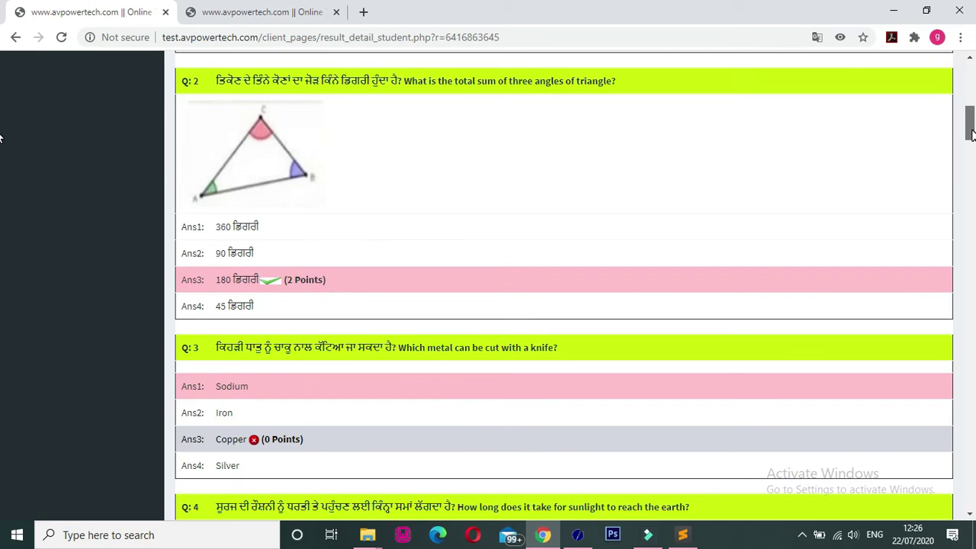
{"action": "left_click_drag", "start_coordinate": [971, 134], "coordinate": [974, 84]}
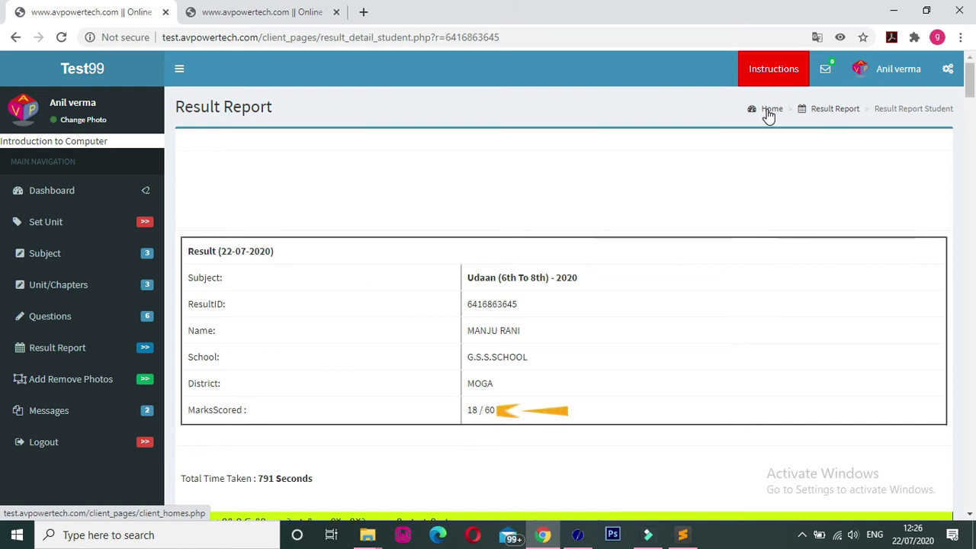
- Return to the dashboard and go to the Add Que.Pic page
{"action": "left_click", "coordinate": [768, 110]}
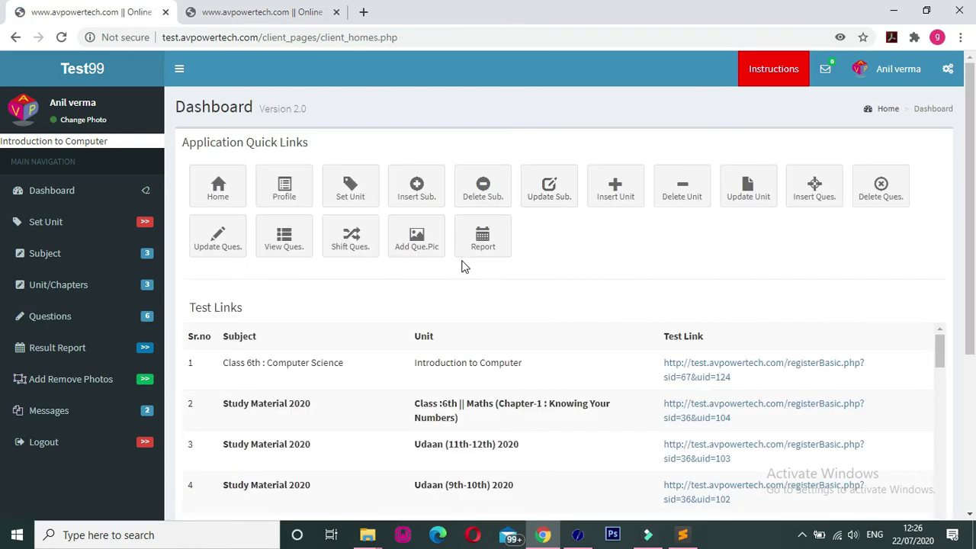
{"action": "scroll", "coordinate": [565, 201], "scroll_direction": "down", "scroll_amount": 1}
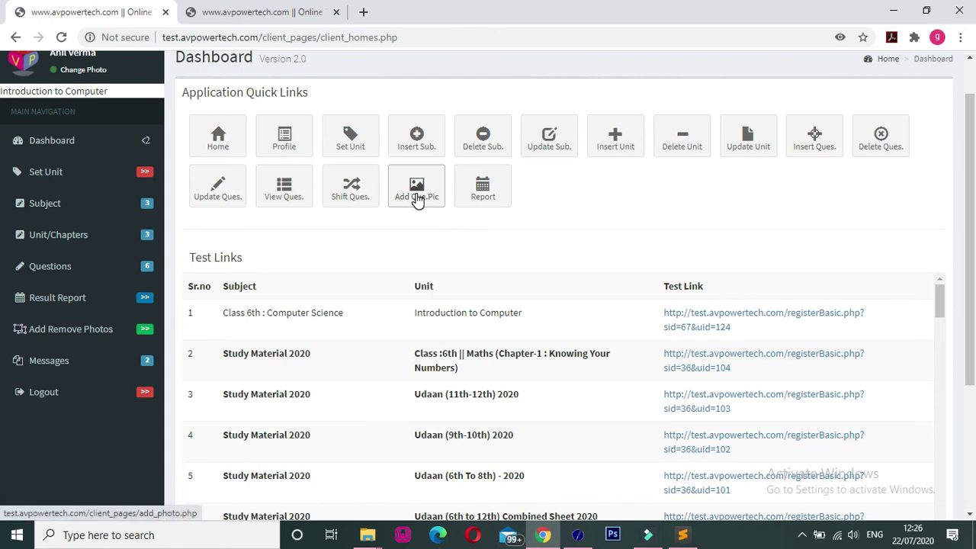
{"action": "left_click", "coordinate": [415, 206]}
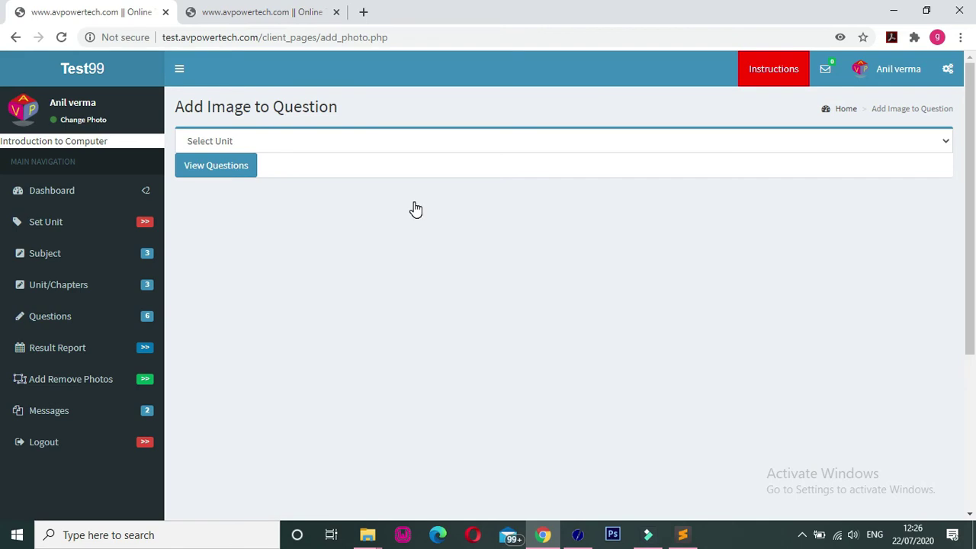
- Select the Introduction to Computer (Class 6th : Computer Science) unit and view its questions
{"action": "left_click", "coordinate": [316, 142]}
{"action": "left_click", "coordinate": [318, 144]}
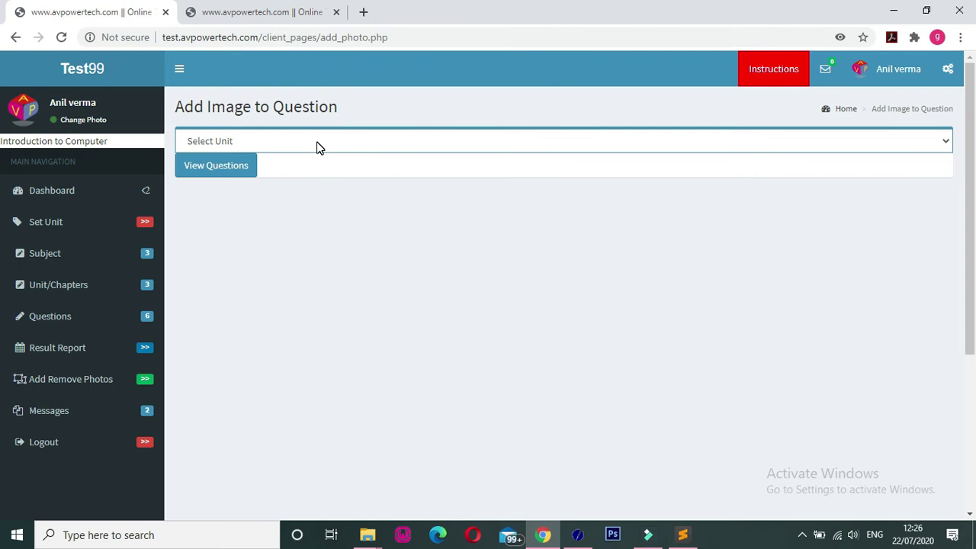
{"action": "left_click", "coordinate": [318, 145]}
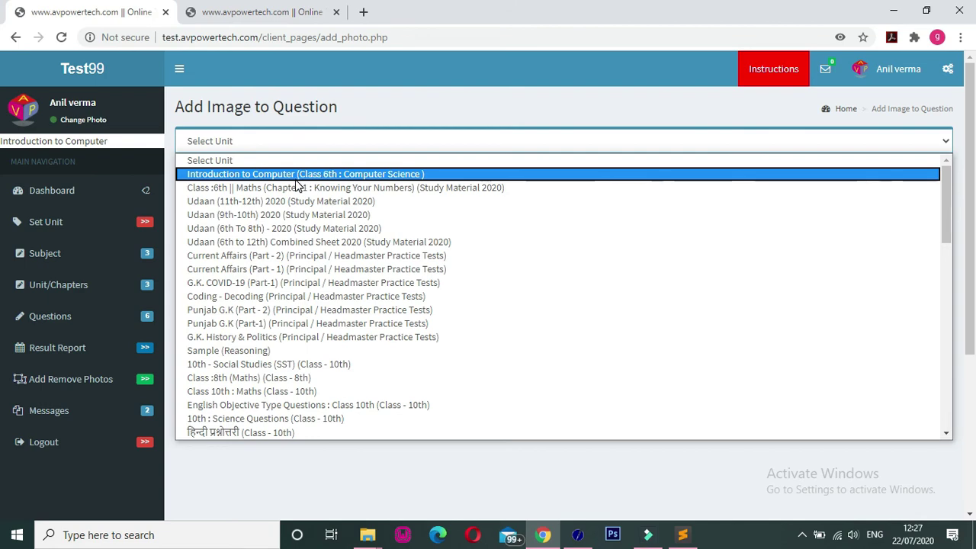
{"action": "left_click", "coordinate": [297, 175]}
{"action": "left_click", "coordinate": [228, 151]}
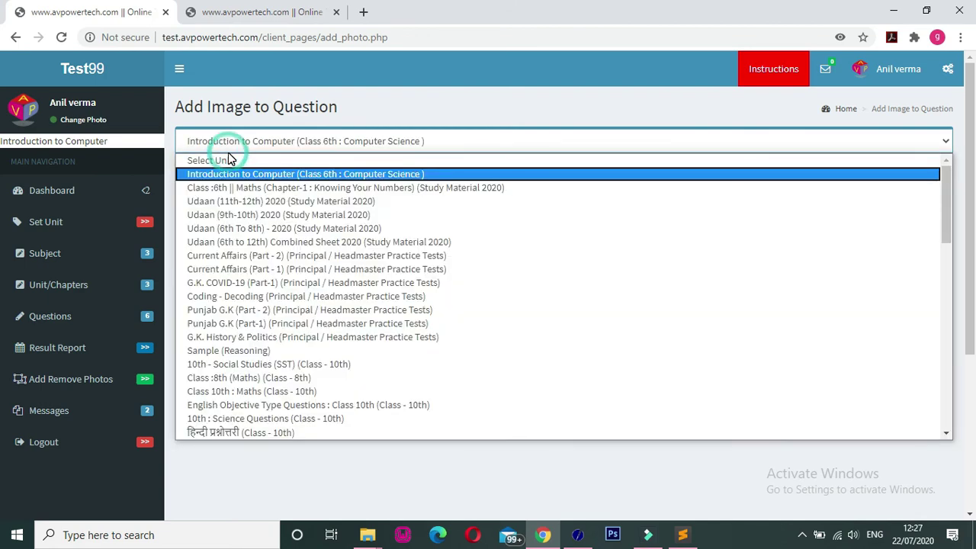
{"action": "left_click", "coordinate": [224, 141]}
{"action": "left_click", "coordinate": [215, 168]}
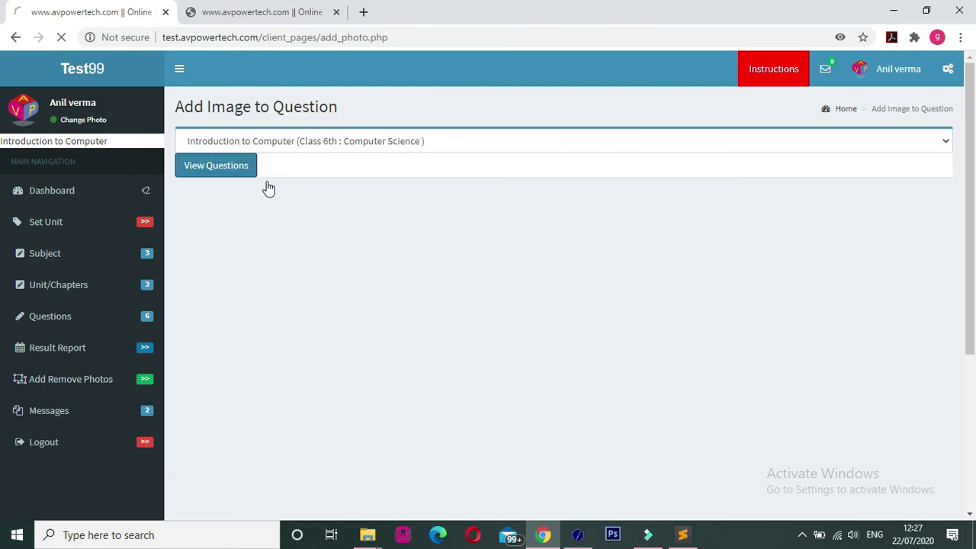
{"action": "left_click_drag", "start_coordinate": [974, 161], "coordinate": [975, 224]}
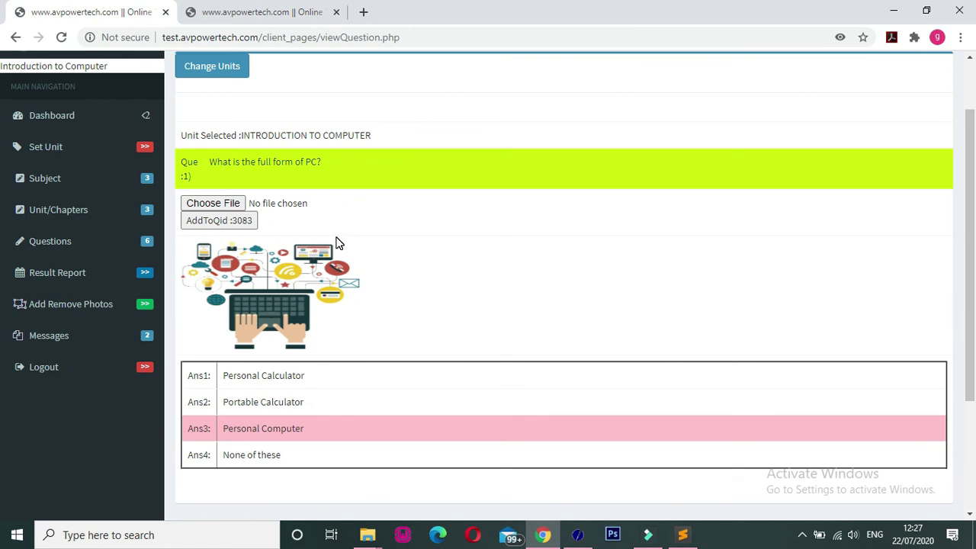
- Choose hiclipart.com (1).png from Downloads as the image for question 1
{"action": "left_click", "coordinate": [239, 209]}
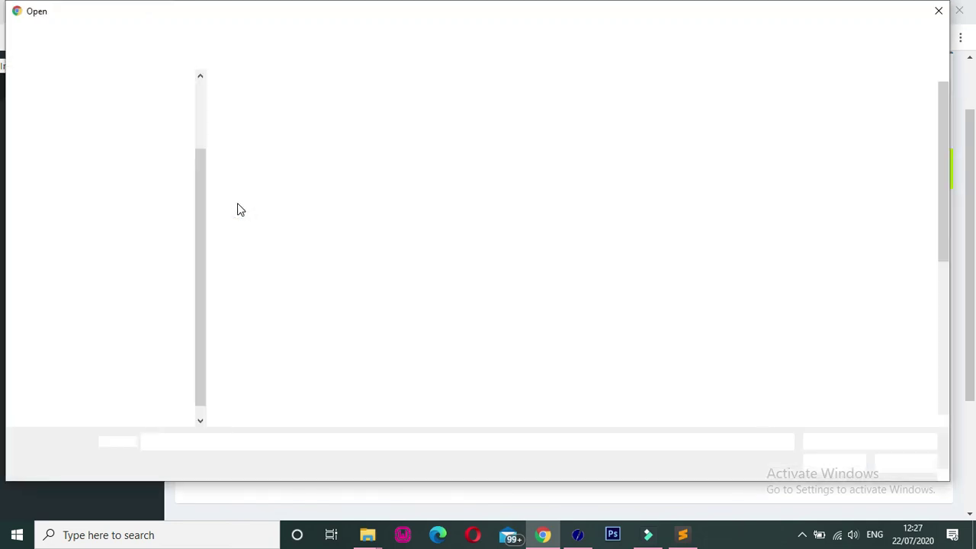
{"action": "left_click_drag", "start_coordinate": [946, 190], "coordinate": [946, 340]}
{"action": "left_click", "coordinate": [284, 282]}
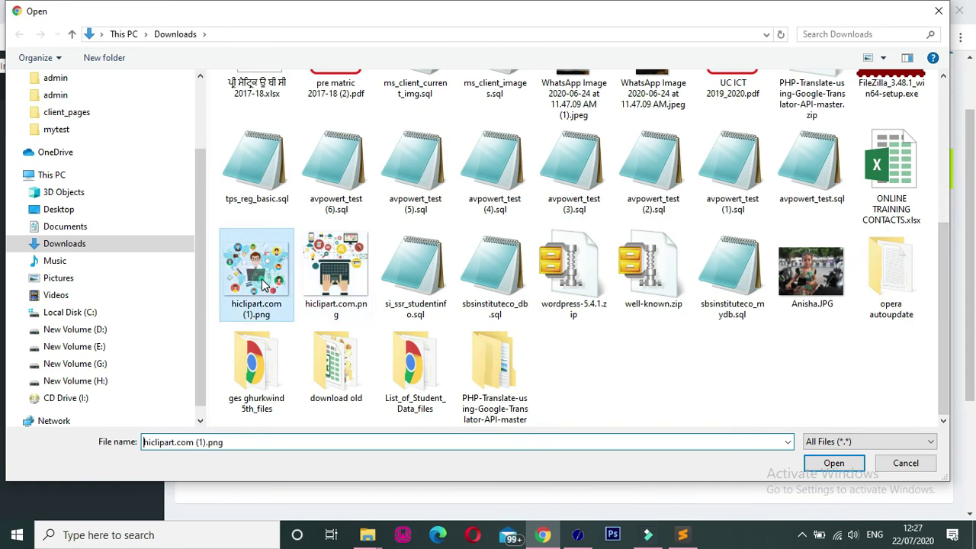
{"action": "left_click", "coordinate": [834, 463]}
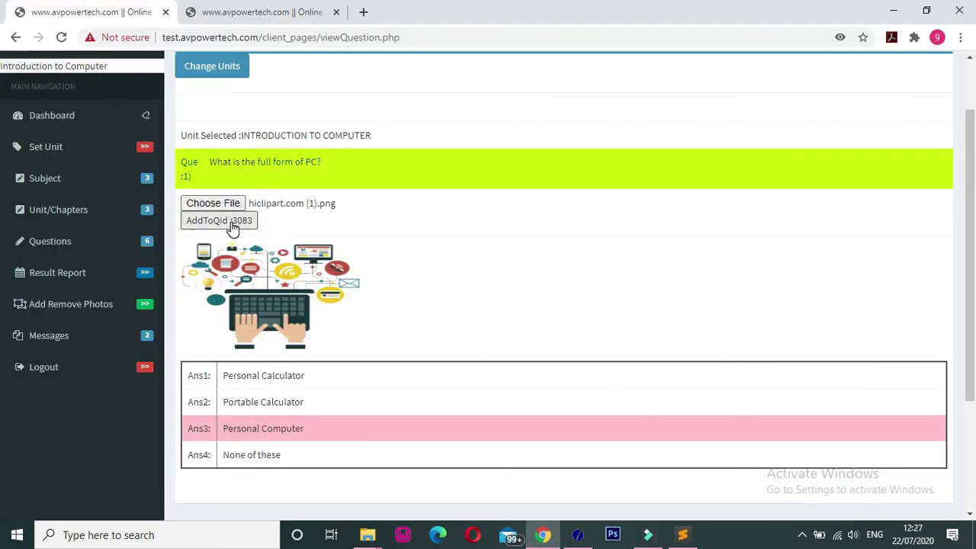
- Upload the image to 'What is the full form of PC?' with AddToQid, then return Home
{"action": "left_click", "coordinate": [231, 223]}
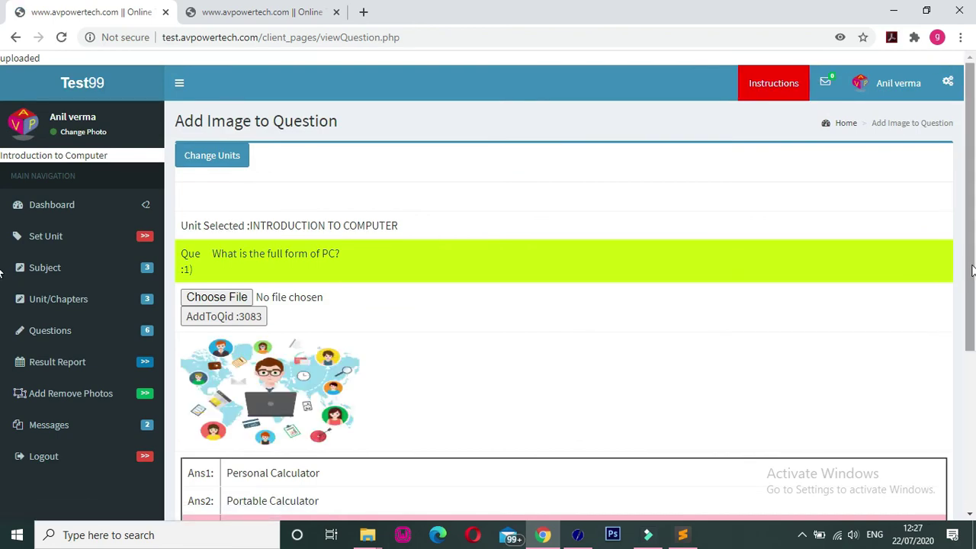
{"action": "scroll", "coordinate": [974, 303], "scroll_direction": "down", "scroll_amount": 1}
{"action": "scroll", "coordinate": [975, 303], "scroll_direction": "down", "scroll_amount": 3}
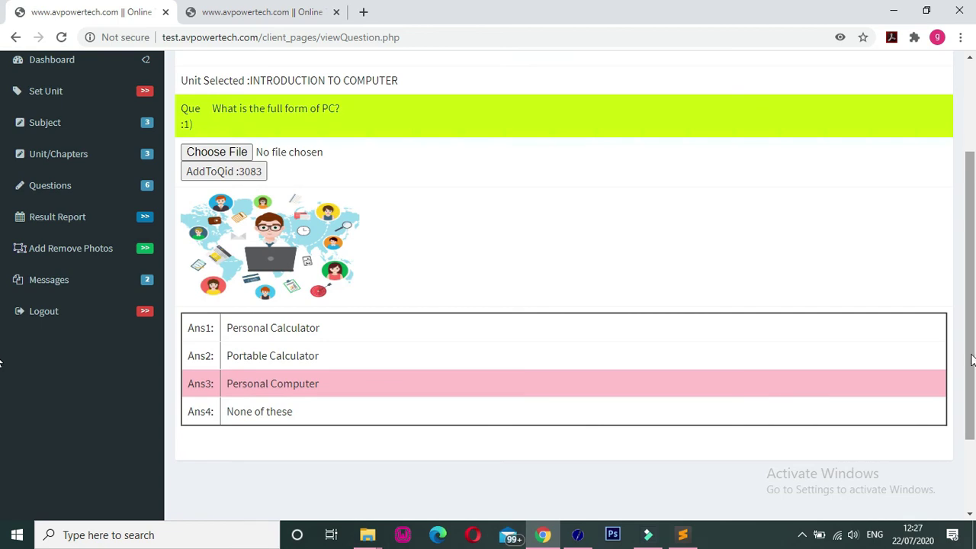
{"action": "scroll", "coordinate": [973, 327], "scroll_direction": "up", "scroll_amount": 2}
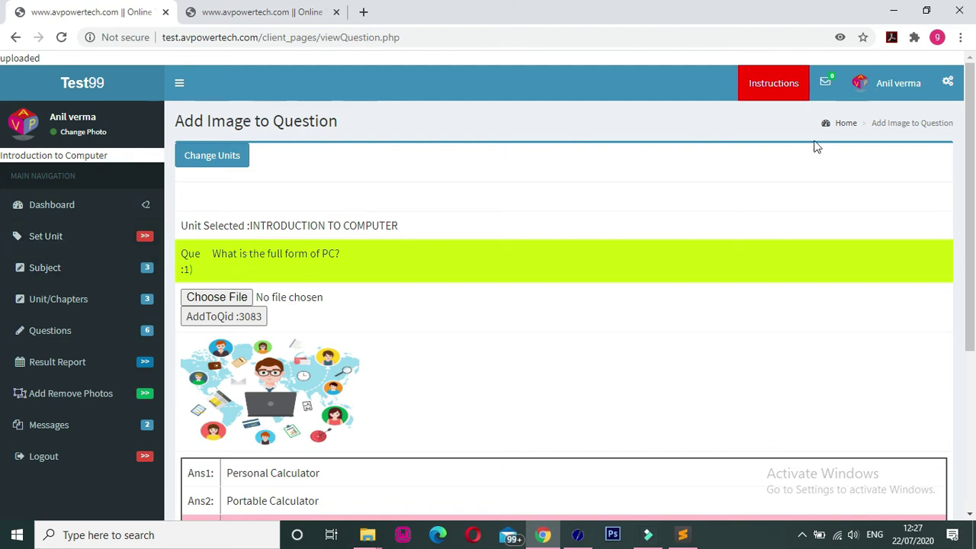
{"action": "left_click", "coordinate": [846, 126]}
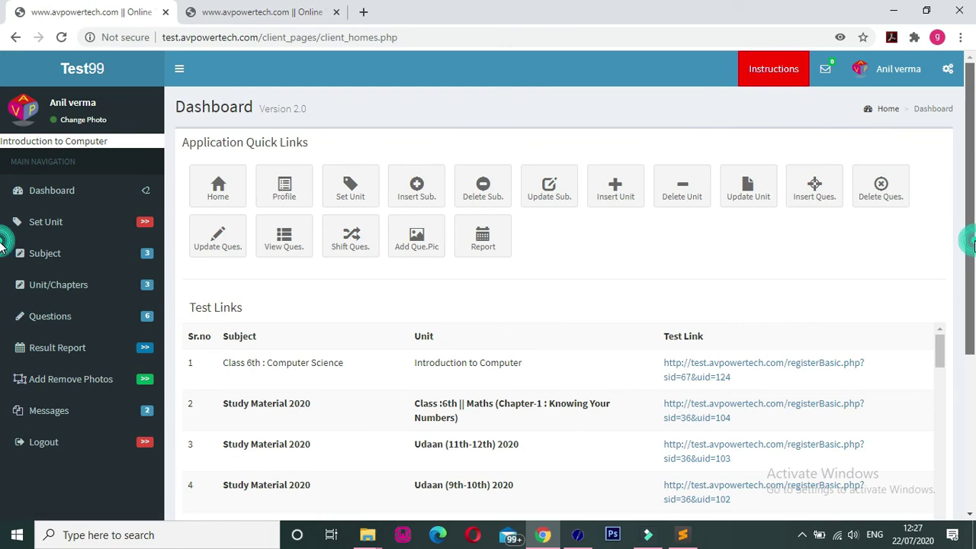
{"action": "scroll", "coordinate": [4, 251], "scroll_direction": "down", "scroll_amount": 2}
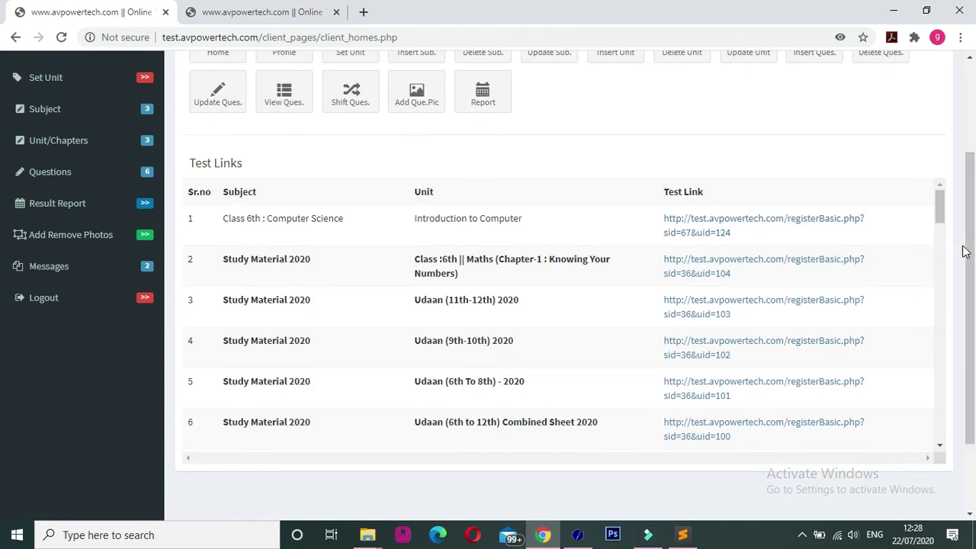
{"action": "left_click_drag", "start_coordinate": [967, 254], "coordinate": [974, 180]}
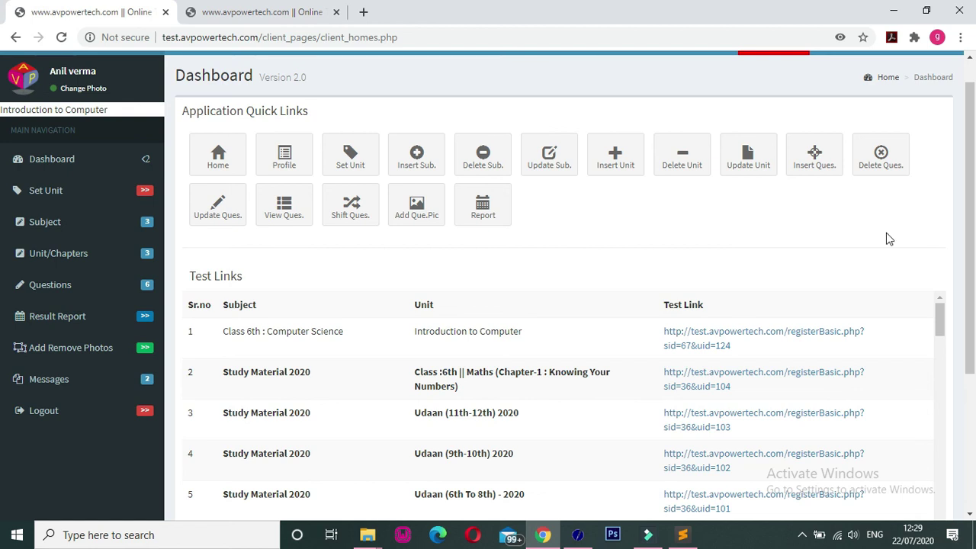
{"action": "scroll", "coordinate": [2, 267], "scroll_direction": "up", "scroll_amount": 1}
{"action": "scroll", "coordinate": [2, 267], "scroll_direction": "down", "scroll_amount": 1}
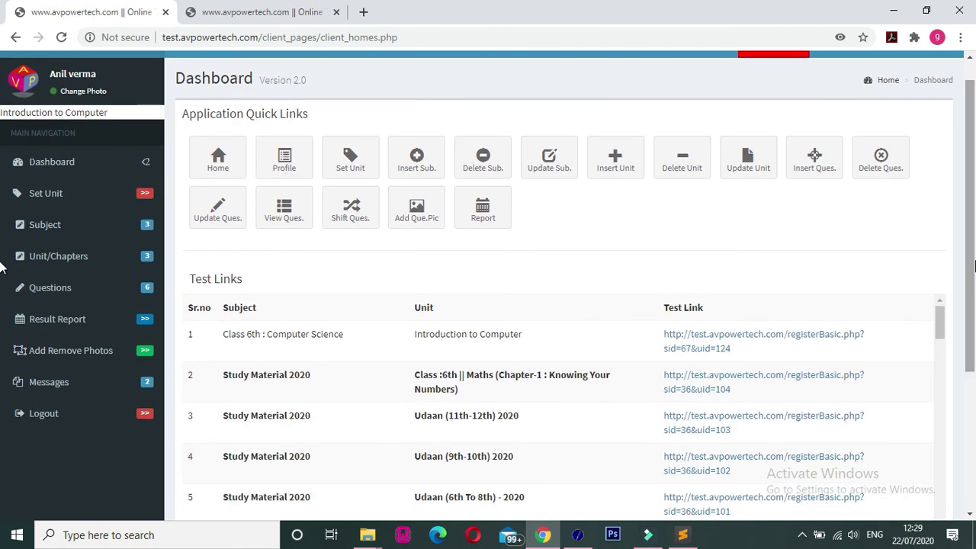
- Start composing a new message addressed to Admin
{"action": "left_click", "coordinate": [48, 382]}
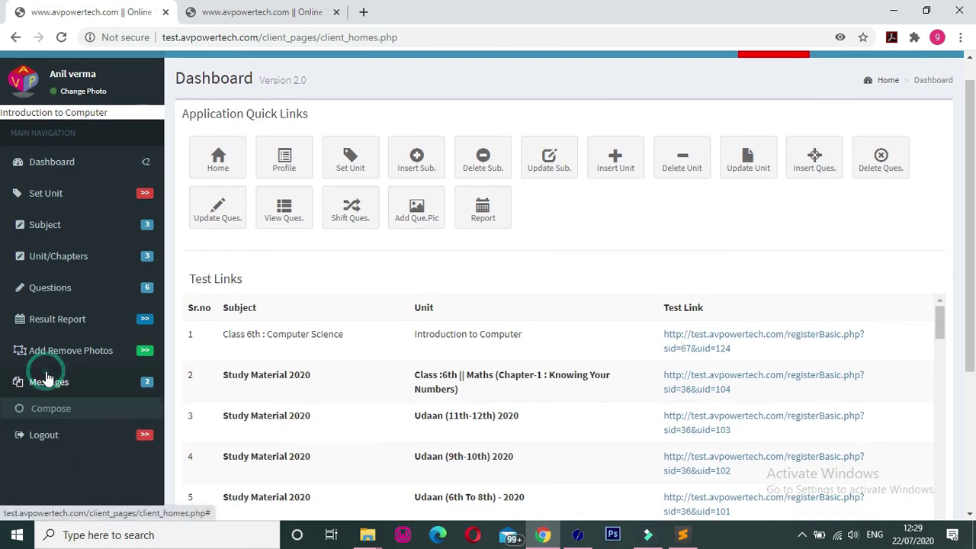
{"action": "left_click", "coordinate": [52, 411]}
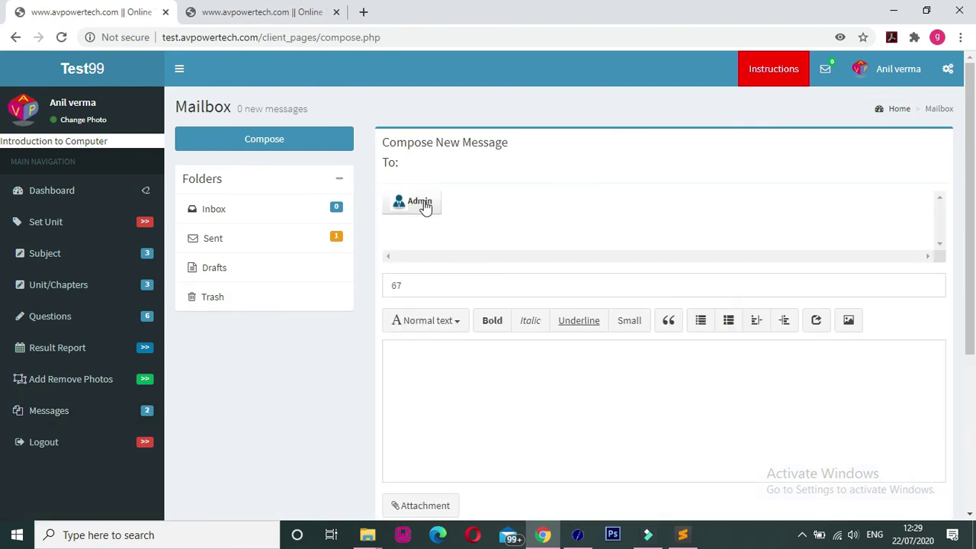
{"action": "left_click", "coordinate": [418, 205]}
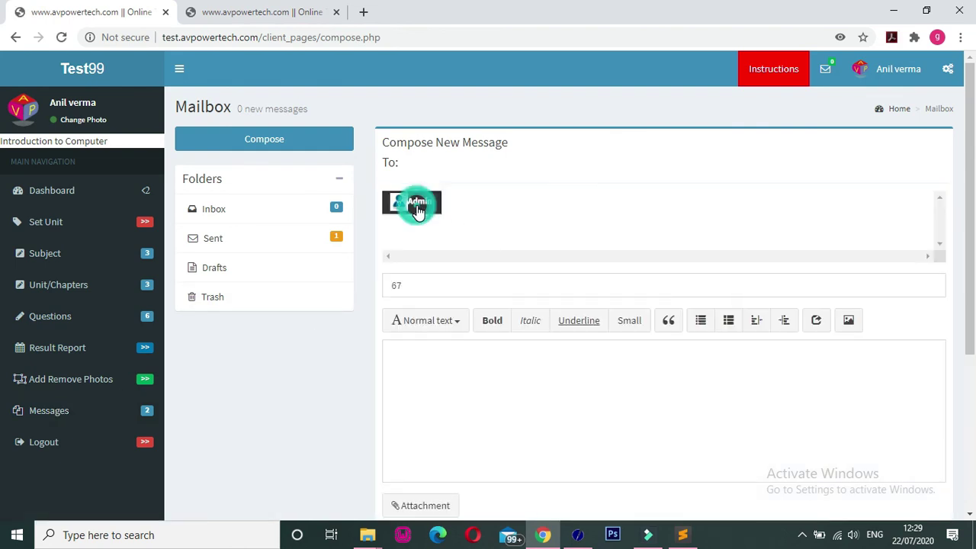
- Clear the '67' subject, then show the recent incoming messages list
{"action": "scroll", "coordinate": [3, 202], "scroll_direction": "down", "scroll_amount": 2}
{"action": "double_click", "coordinate": [479, 167]}
{"action": "key", "text": "BackSpace"}
{"action": "left_click", "coordinate": [473, 263]}
{"action": "scroll", "coordinate": [4, 390], "scroll_direction": "up", "scroll_amount": 2}
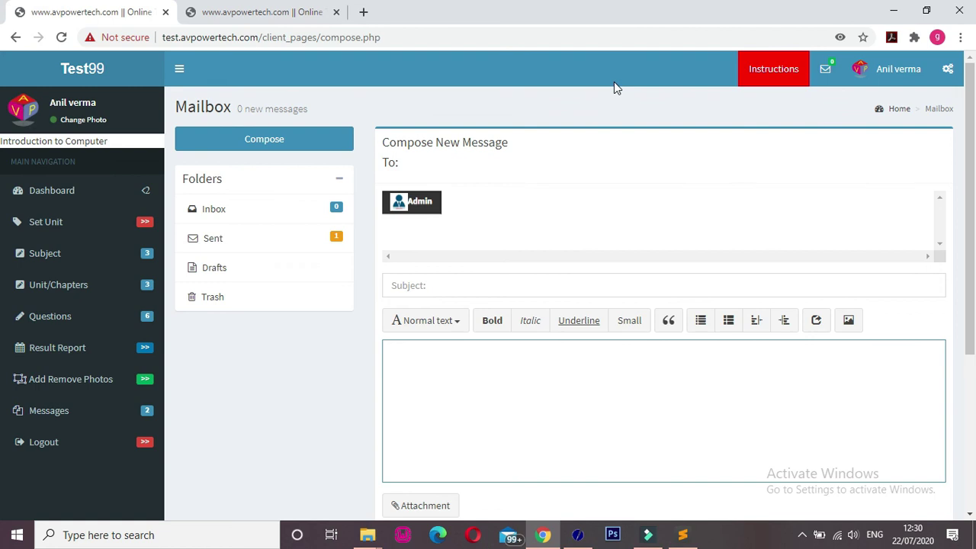
{"action": "left_click", "coordinate": [826, 76]}
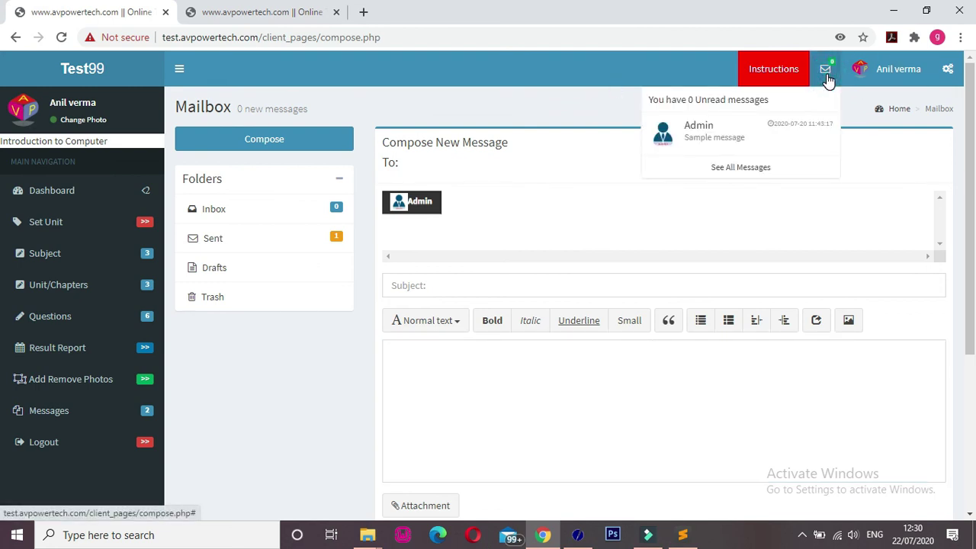
- Open and read Admin's message 'This is my sample message'
{"action": "left_click", "coordinate": [716, 139]}
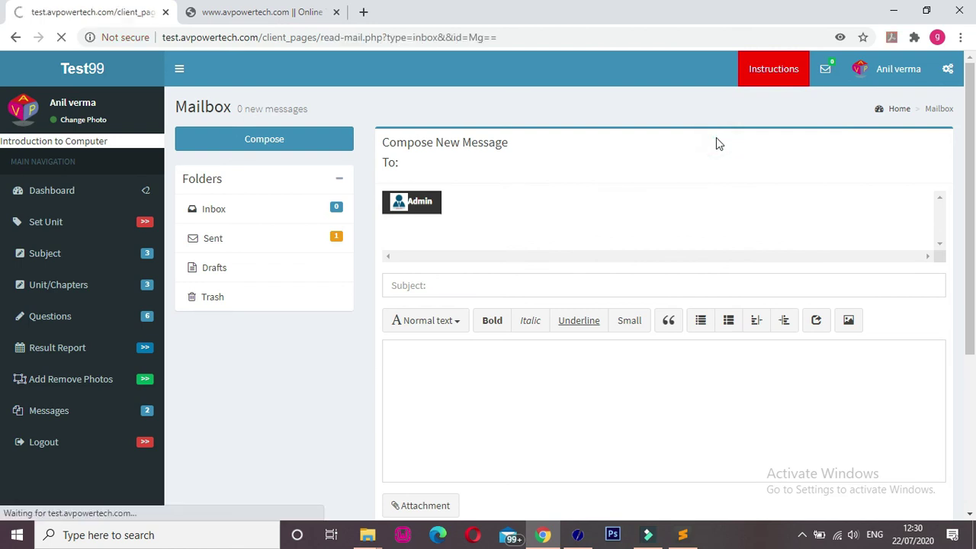
{"action": "left_click", "coordinate": [440, 271]}
{"action": "left_click_drag", "start_coordinate": [440, 273], "coordinate": [583, 287]}
{"action": "left_click", "coordinate": [582, 288]}
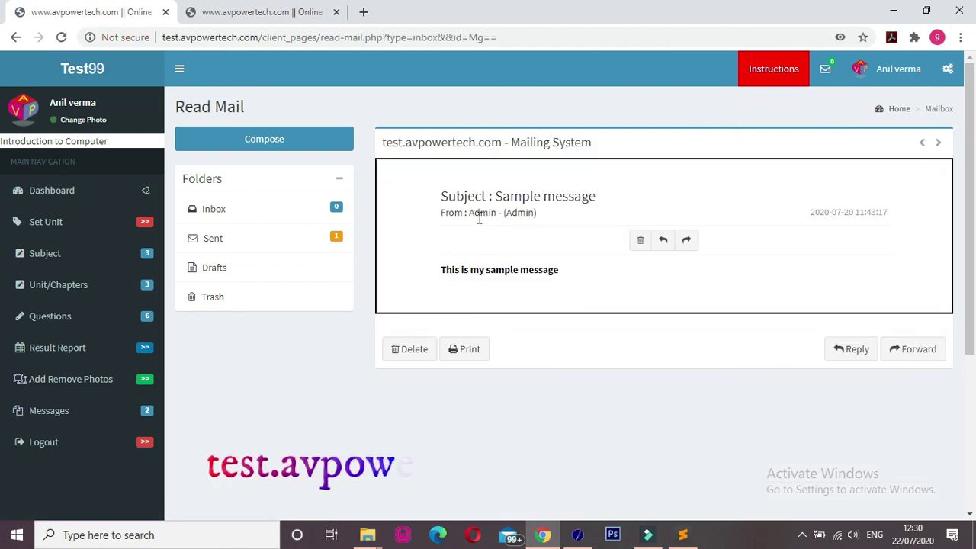
{"action": "left_click_drag", "start_coordinate": [470, 214], "coordinate": [540, 218]}
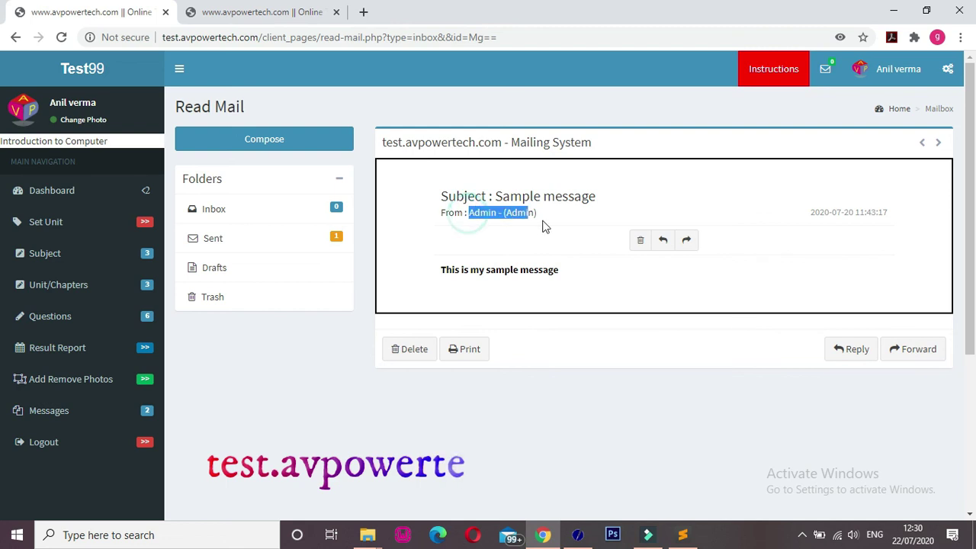
{"action": "left_click", "coordinate": [566, 287]}
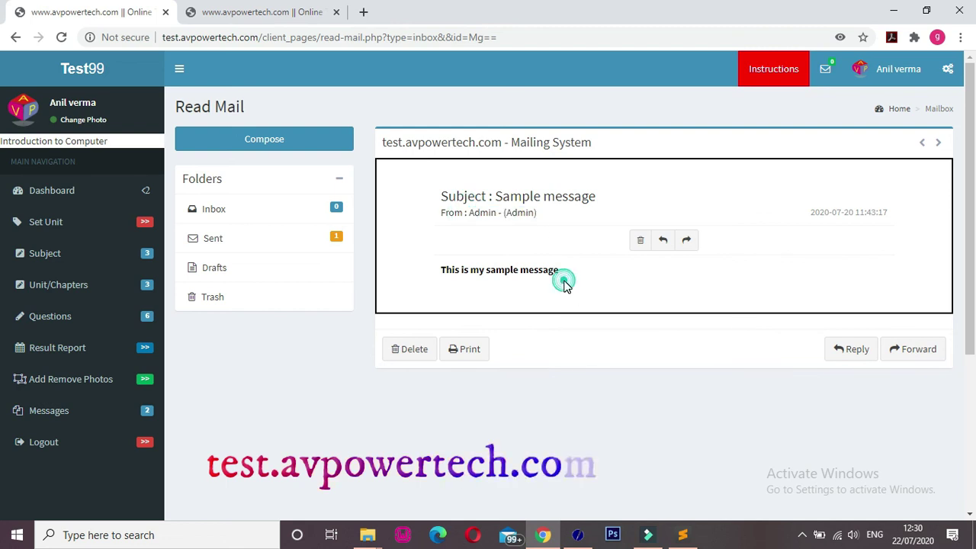
- Open the sent message 'Regarding math test' from the Sent folder and read it
{"action": "left_click", "coordinate": [261, 238]}
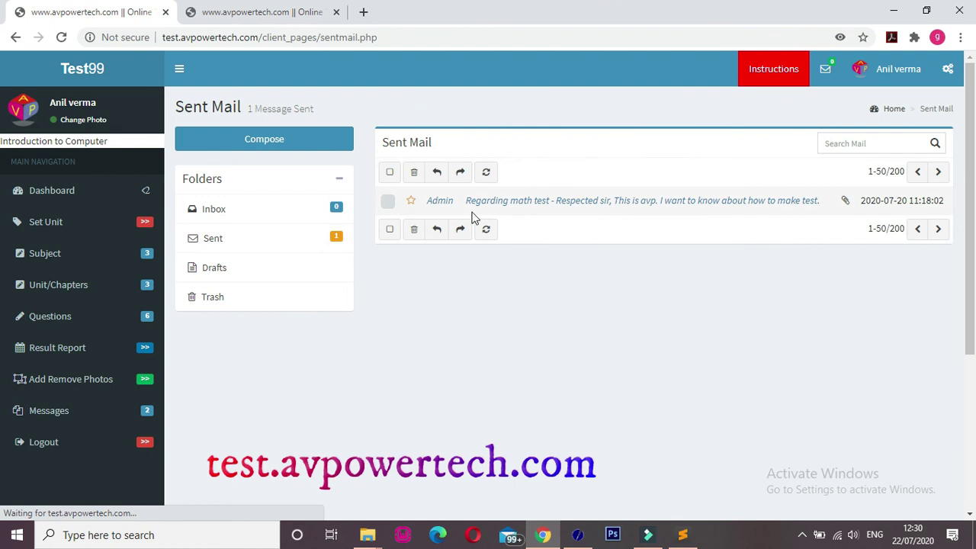
{"action": "left_click", "coordinate": [566, 202]}
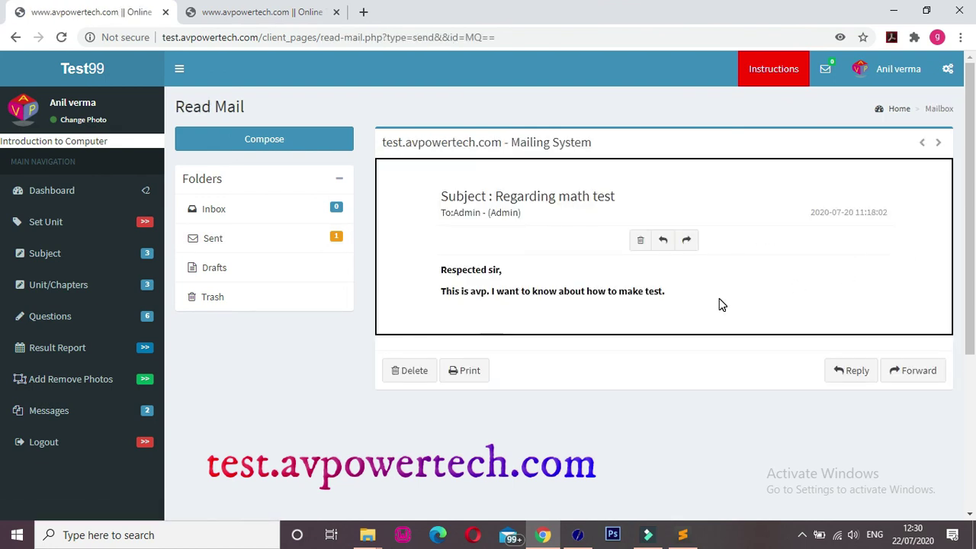
{"action": "left_click", "coordinate": [440, 294]}
{"action": "left_click_drag", "start_coordinate": [440, 294], "coordinate": [651, 321]}
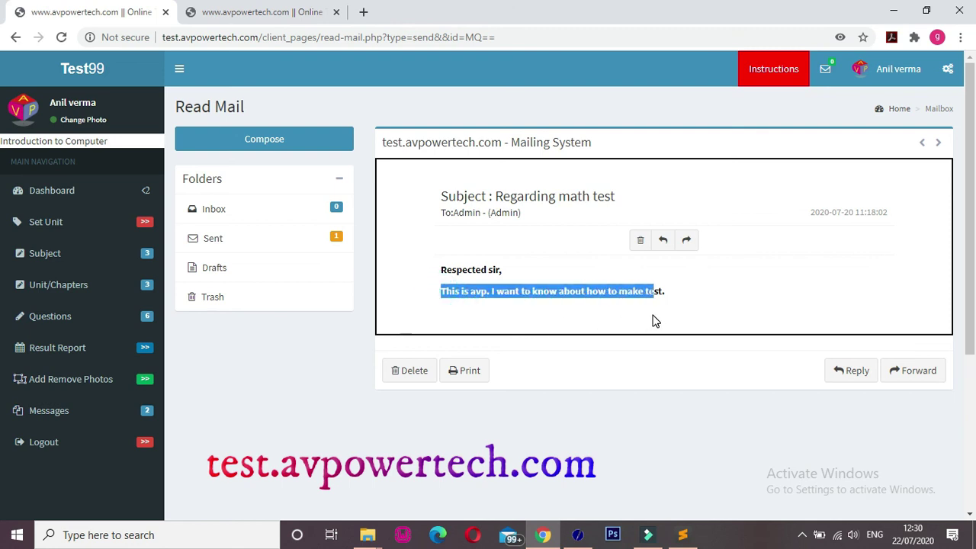
{"action": "left_click", "coordinate": [523, 412]}
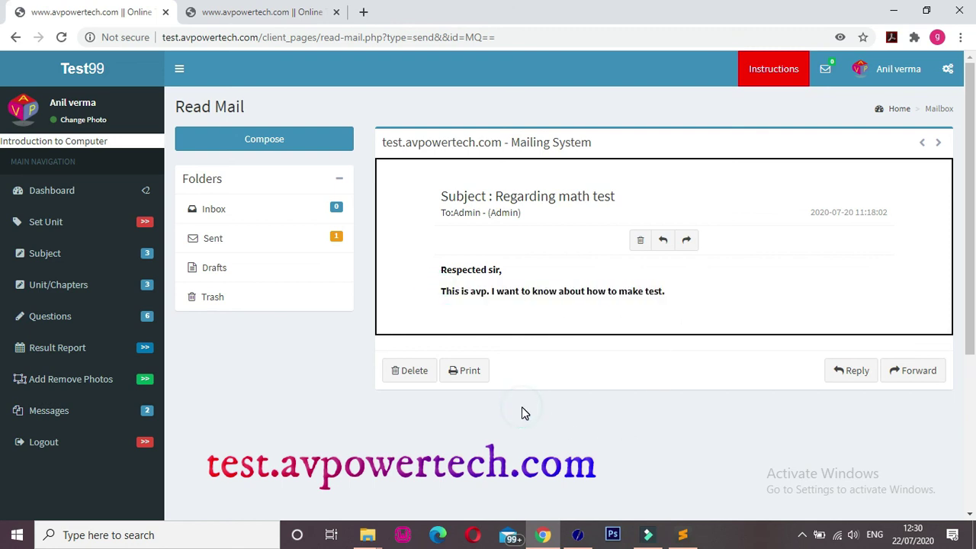